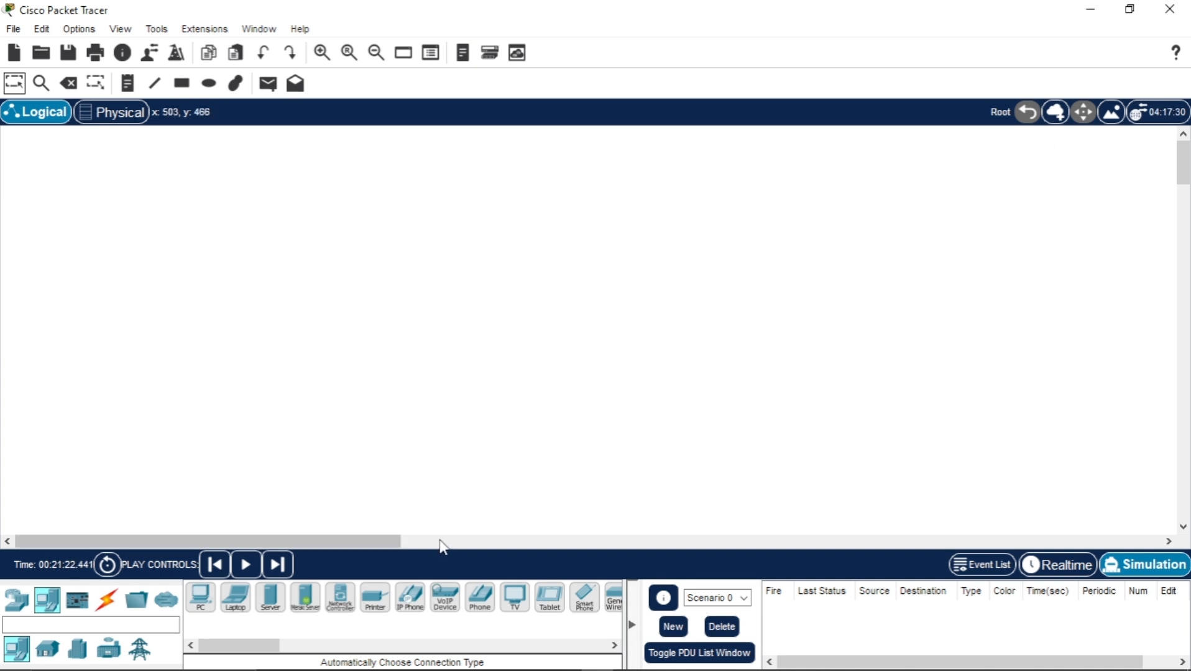
Place two laptops side by side at the same height on the workspace and a PC above them.
left_click(236, 598)
left_click(168, 281)
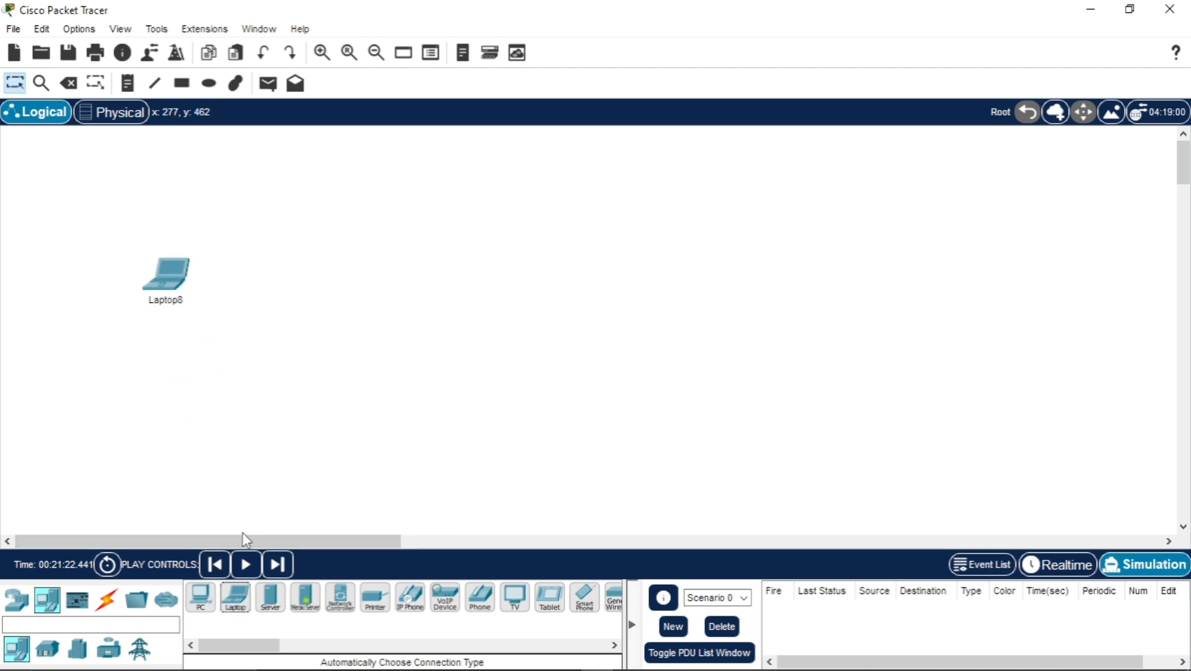
left_click(237, 598)
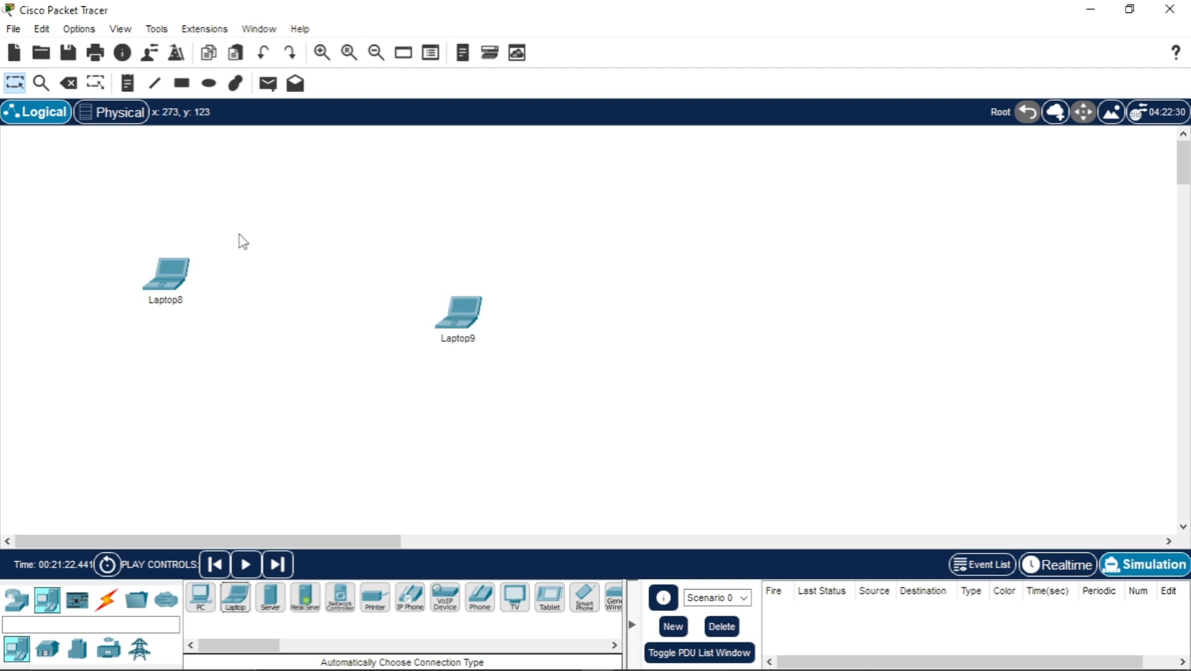
left_click_drag(165, 280, 167, 320)
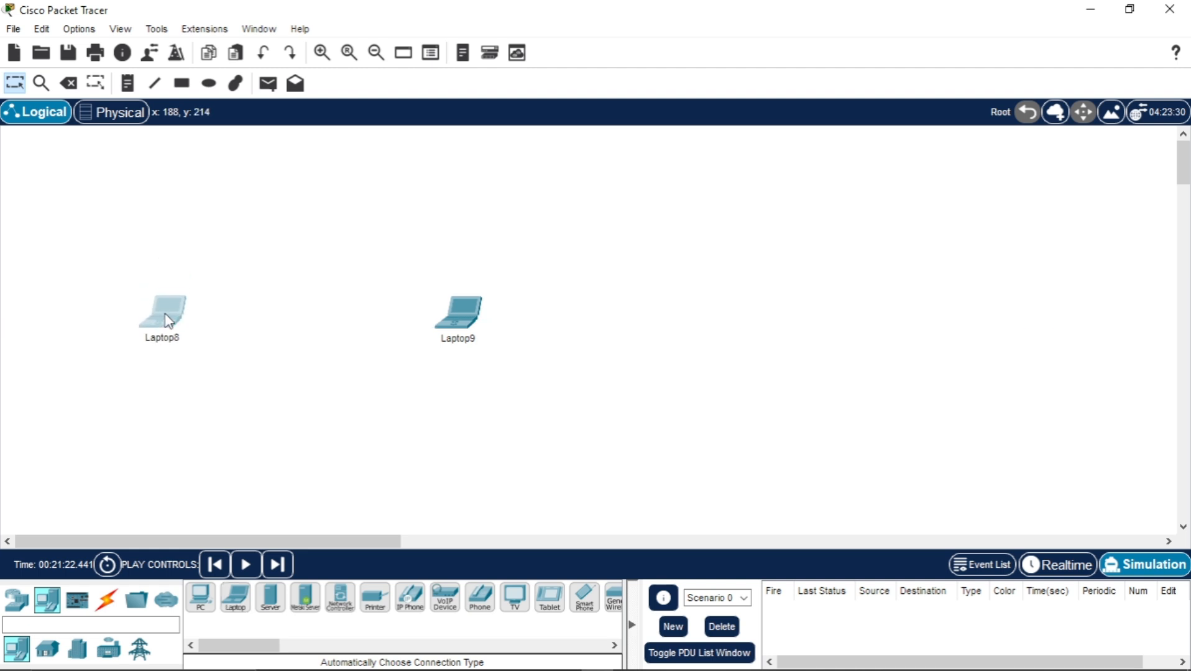
left_click_drag(209, 606, 256, 179)
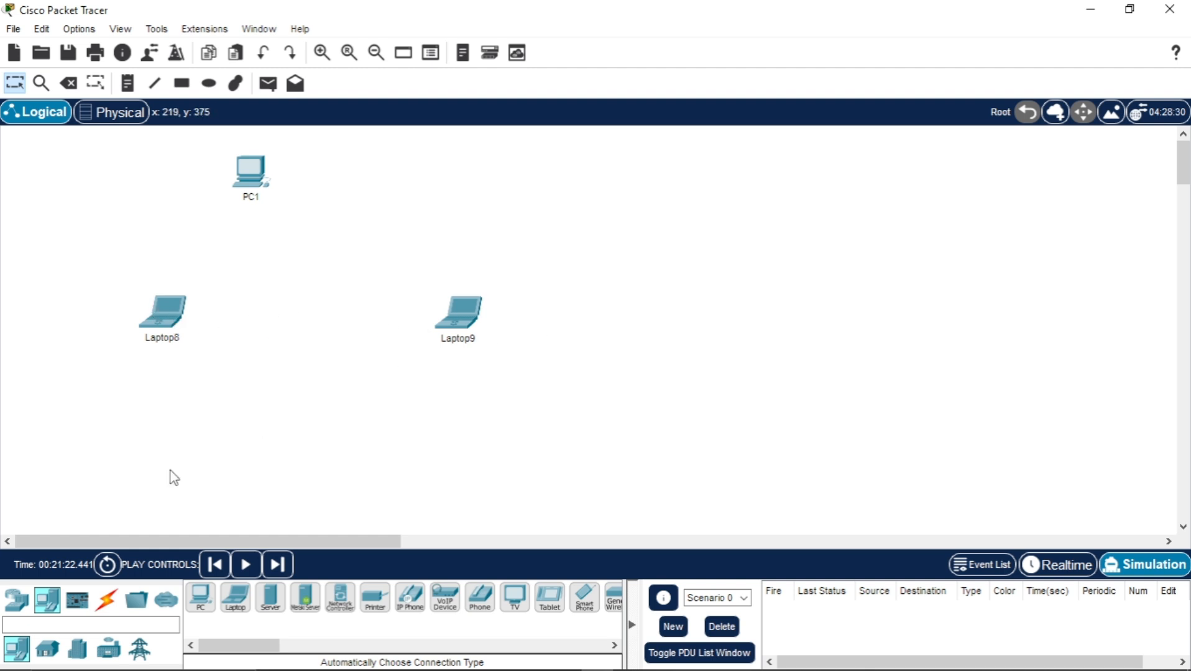
Connect Laptop8 directly to Laptop9 with an automatically chosen cable and move Laptop9 farther away from Laptop8.
left_click(108, 600)
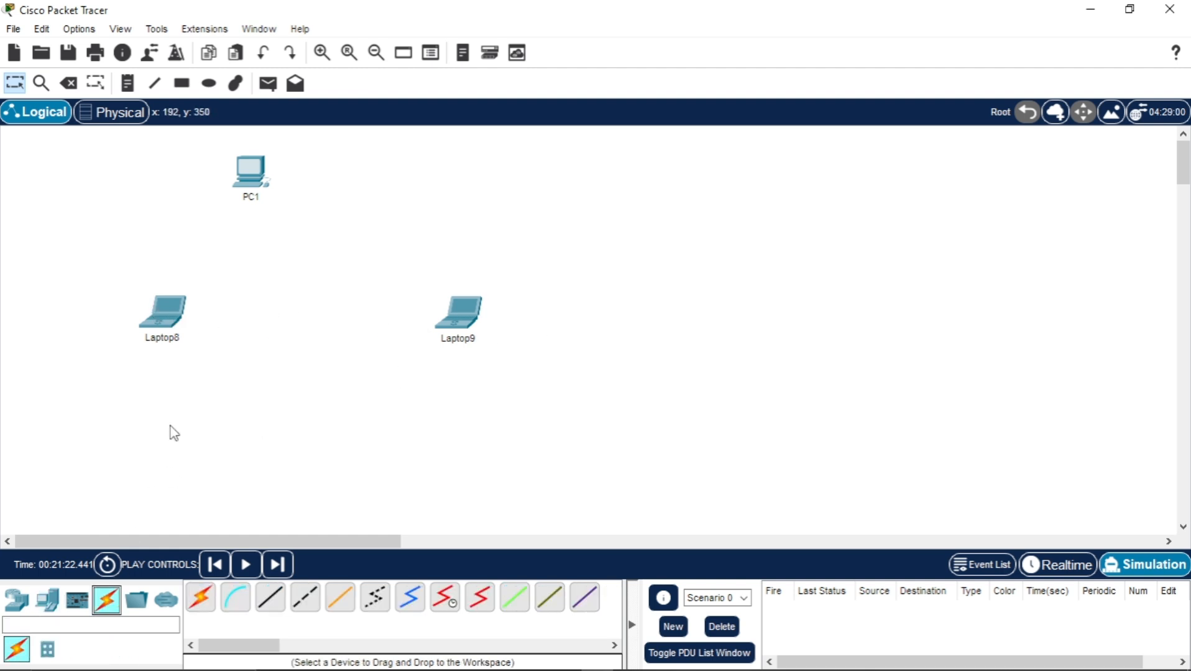
left_click(200, 598)
left_click(167, 317)
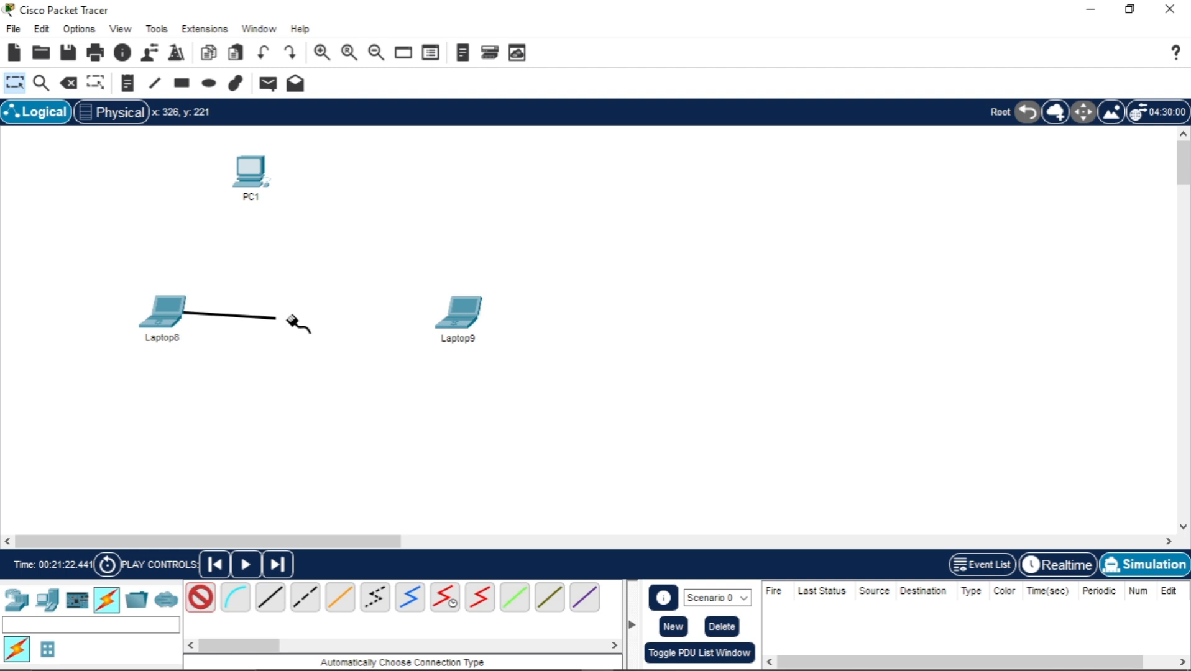
left_click(465, 322)
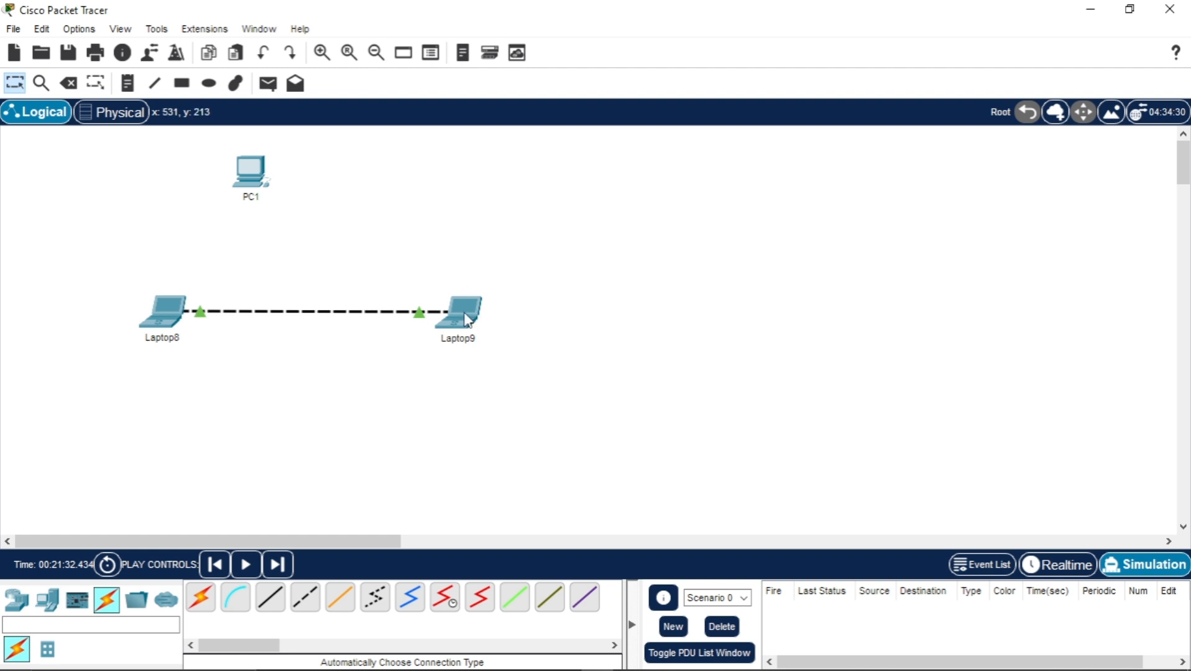
left_click_drag(465, 314, 523, 310)
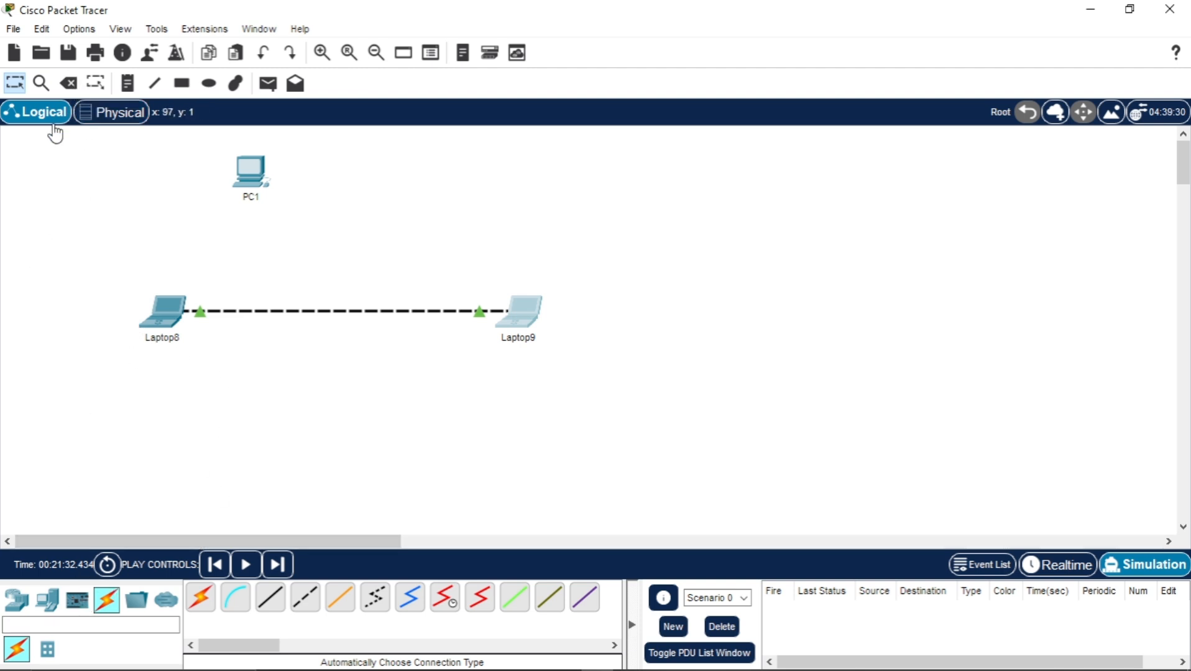
Delete Laptop9 from the workspace and return to the selection tool.
left_click(71, 83)
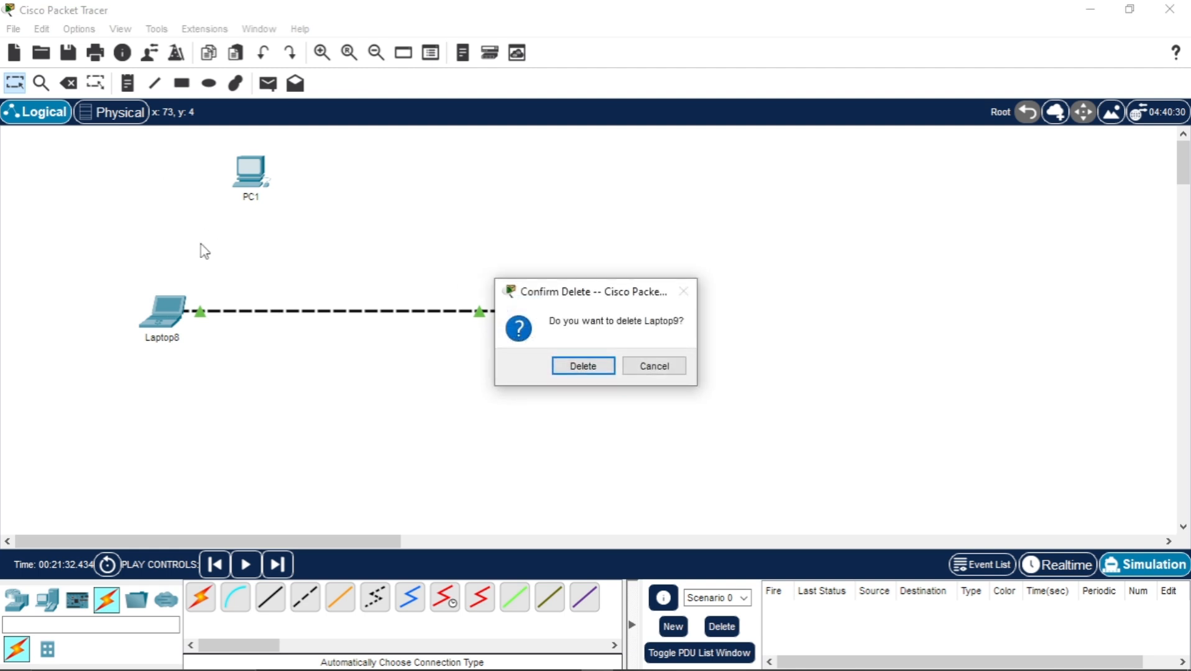
left_click(604, 368)
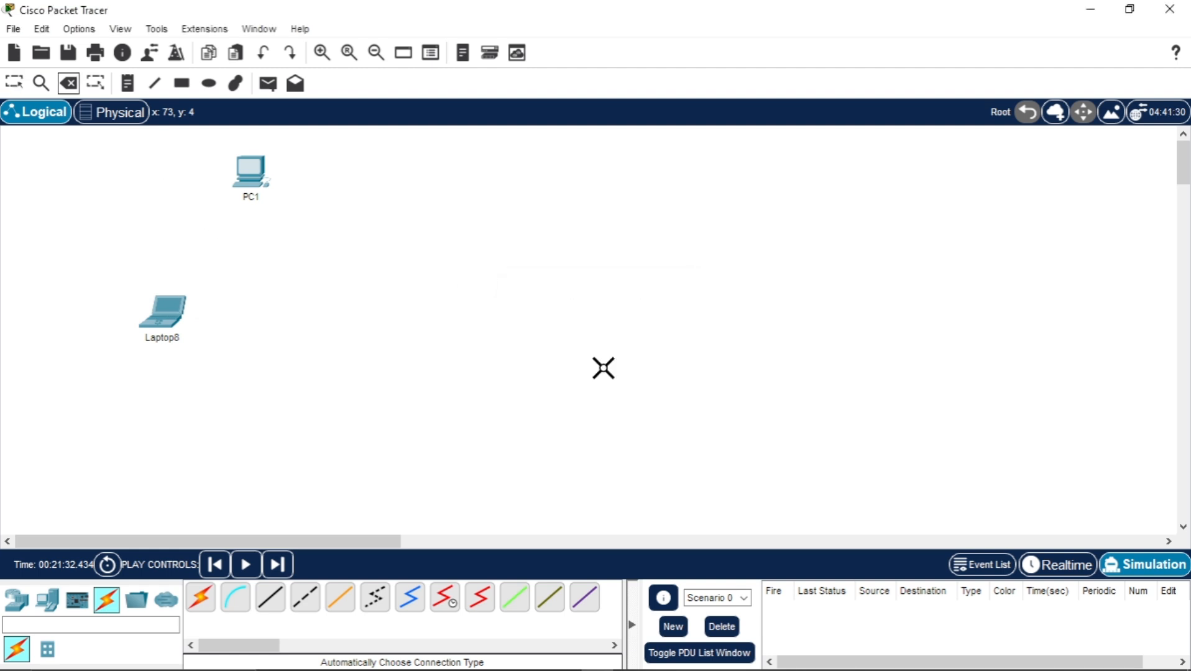
left_click(14, 83)
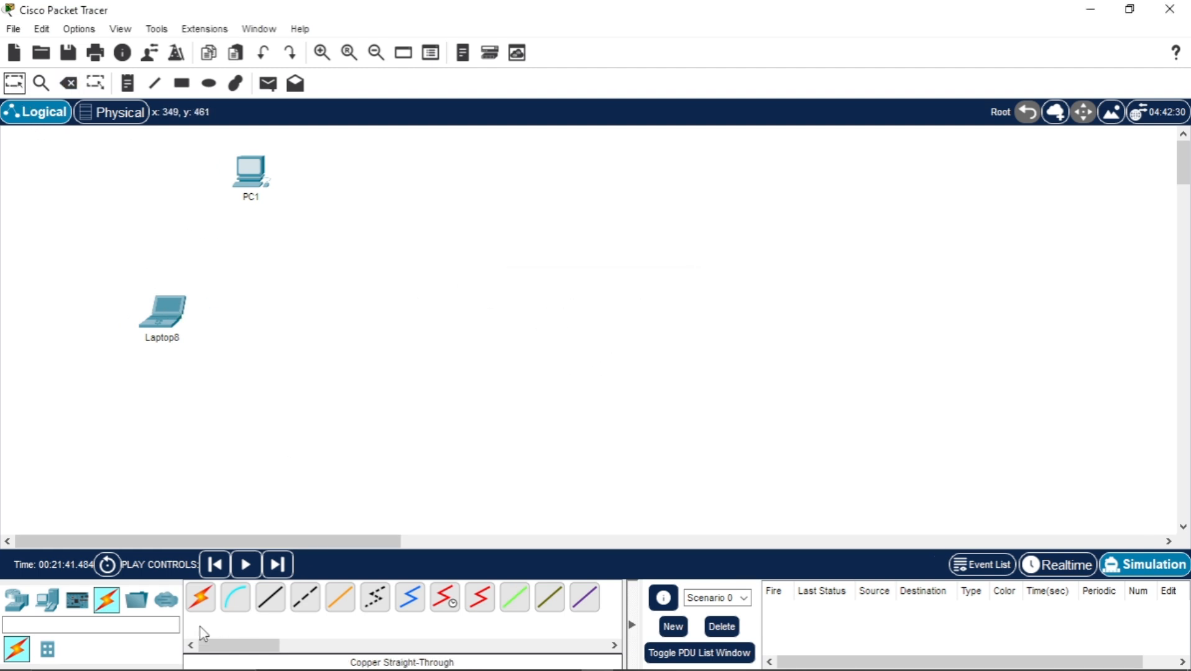
Add a new laptop on the workspace, on the opposite side from Laptop8.
left_click(16, 600)
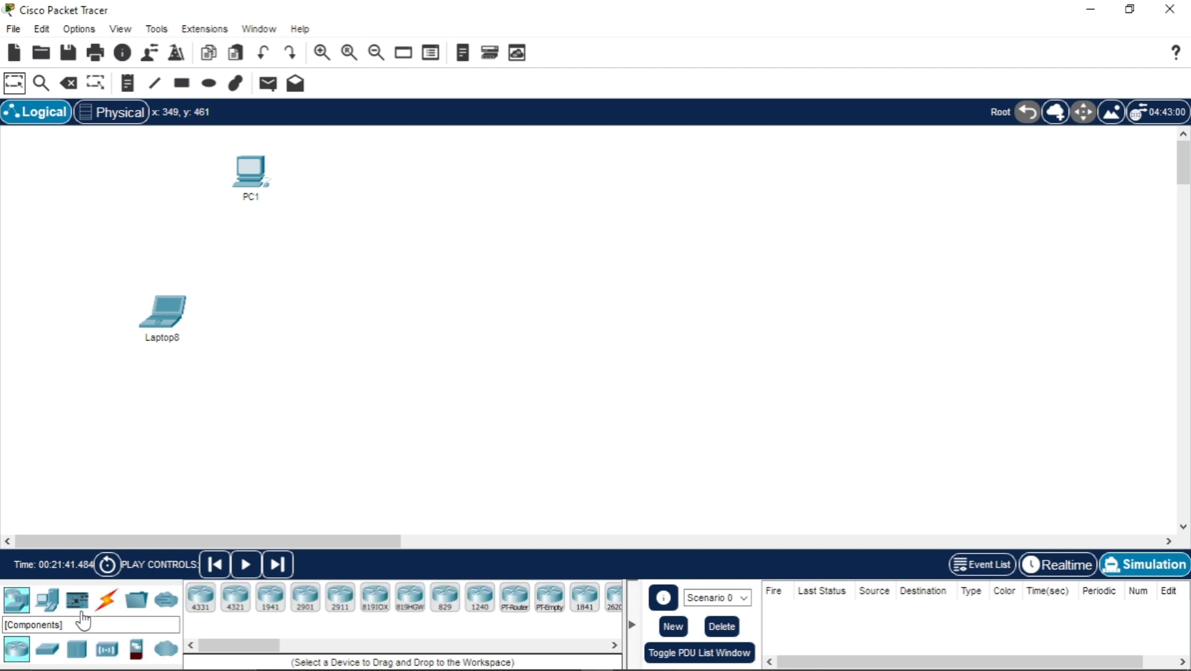
left_click(46, 600)
left_click_drag(231, 611, 486, 328)
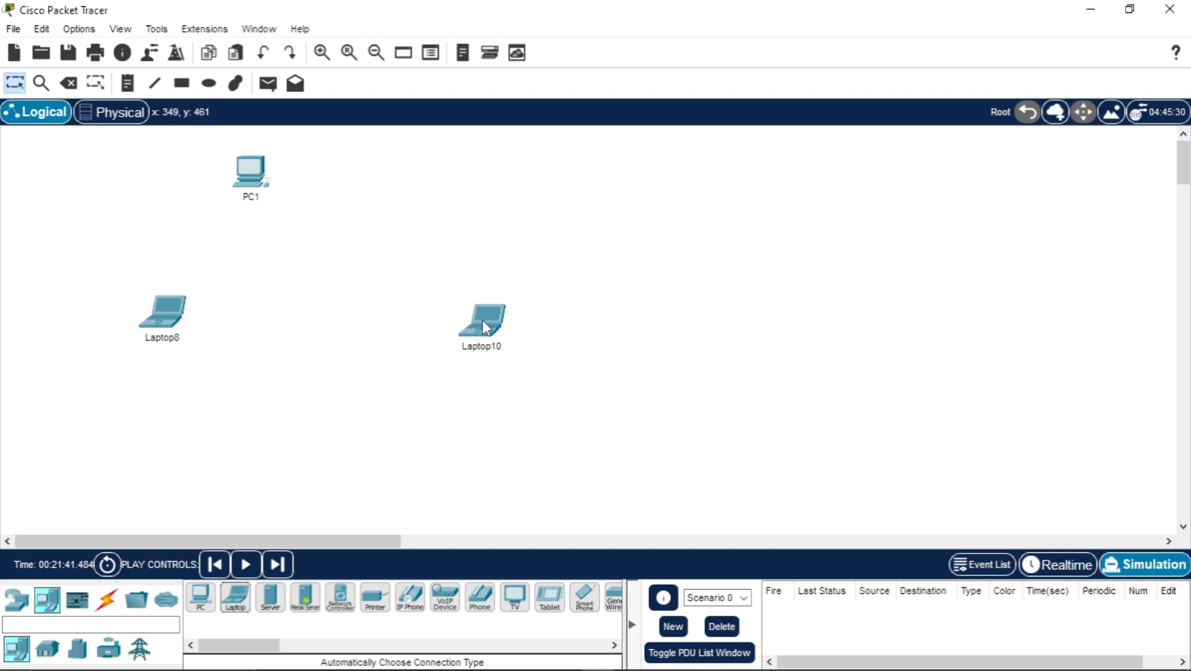
Place a PT-Switch between the two laptops and move PC1 so it sits above the switch.
left_click(16, 600)
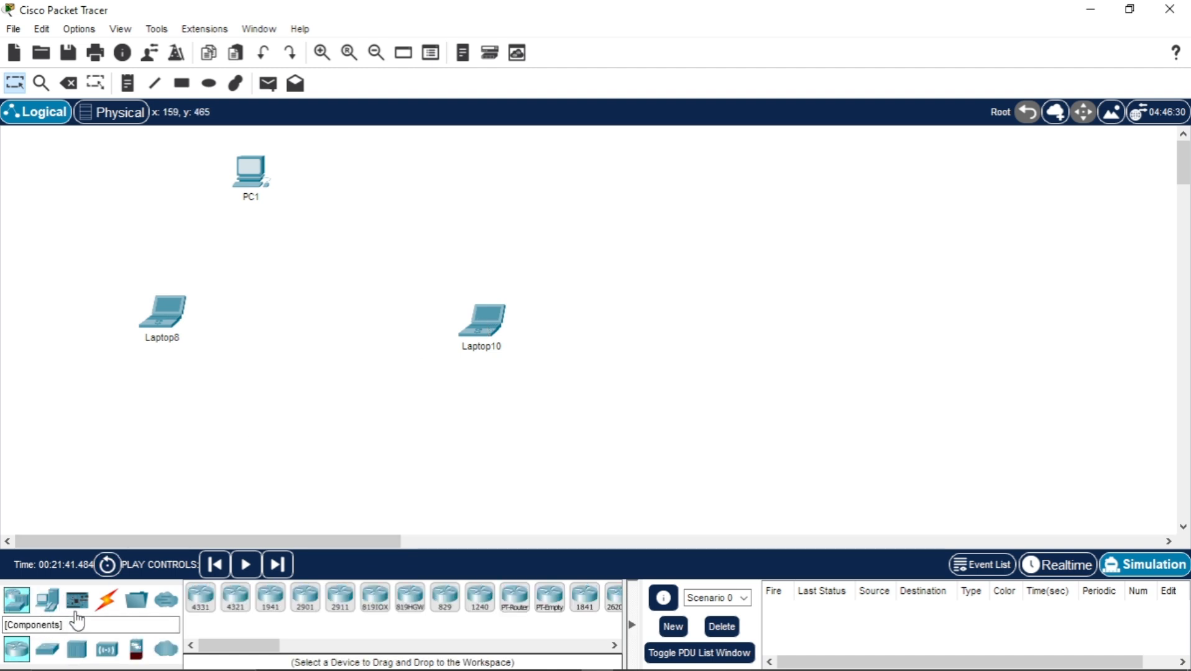
left_click(47, 649)
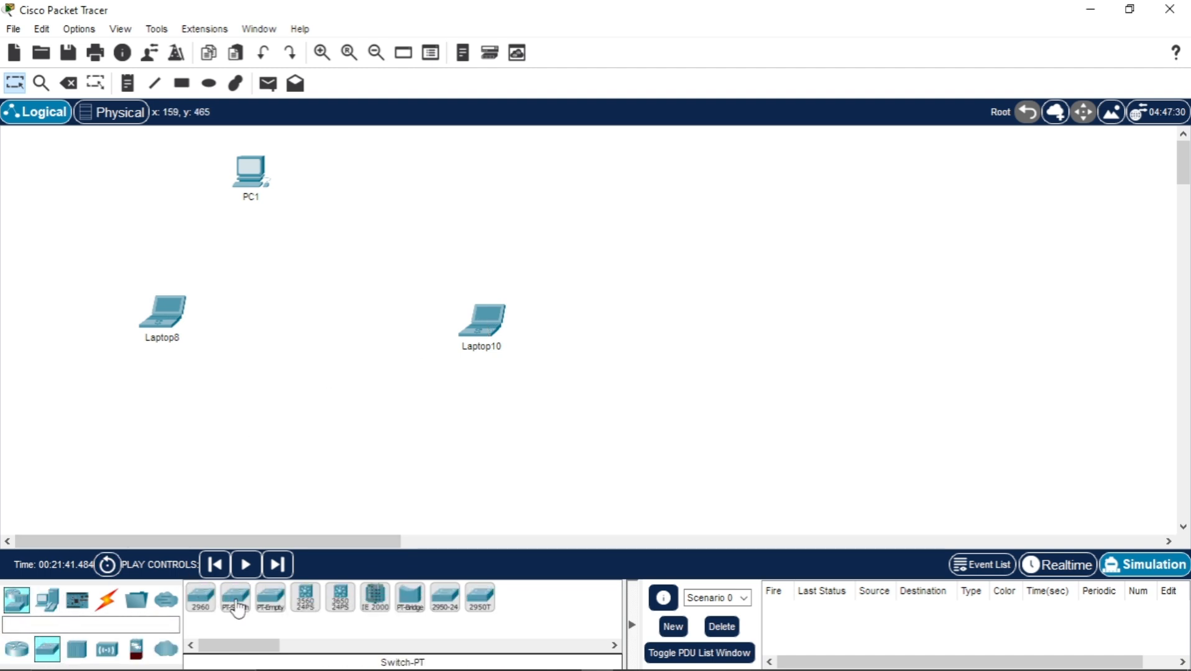
left_click_drag(236, 606, 341, 338)
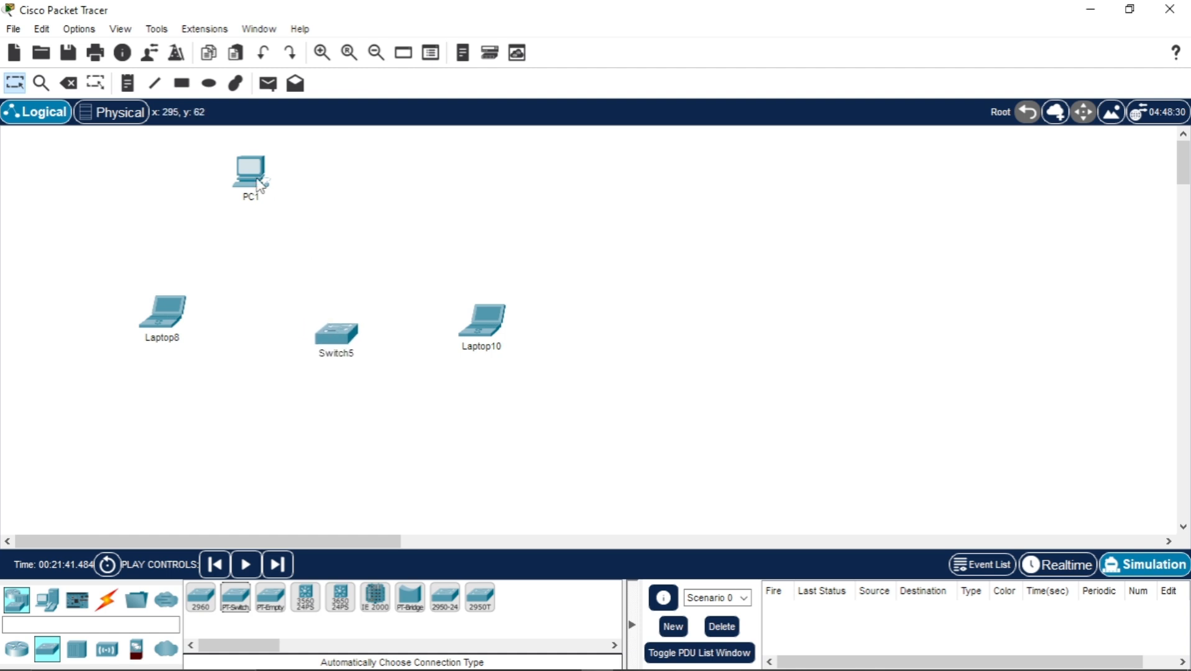
left_click_drag(260, 186, 361, 189)
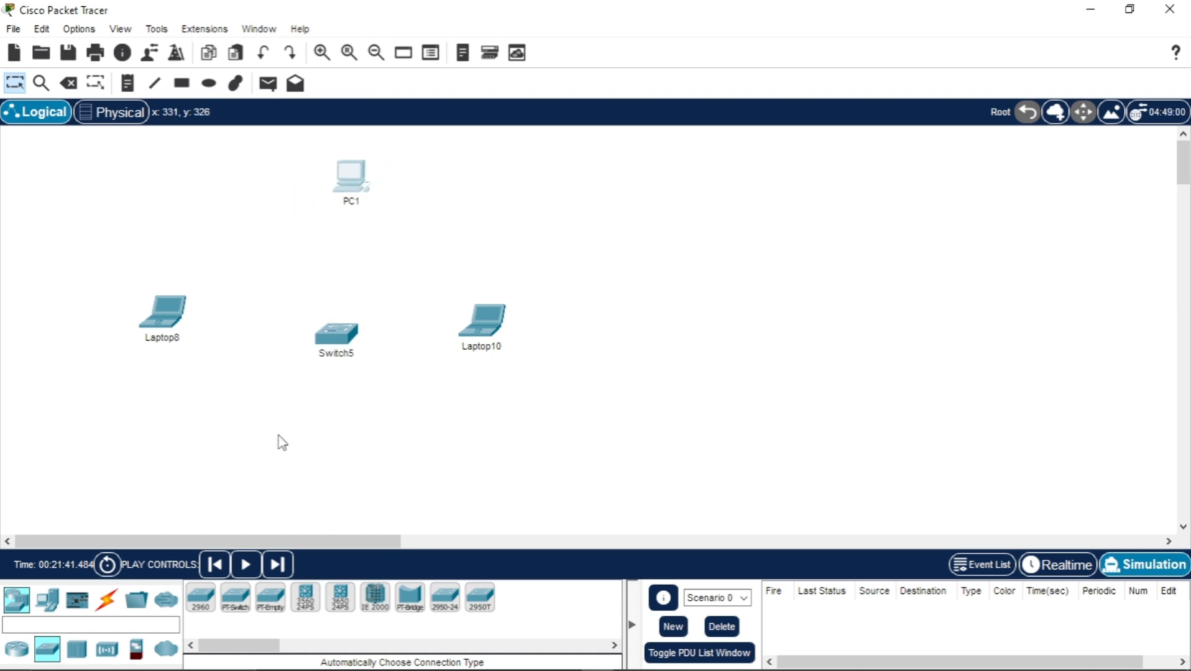
Connect Laptop8's FastEthernet0 port to Switch5's FastEthernet0/1 port with a Copper Straight-Through cable.
left_click(104, 600)
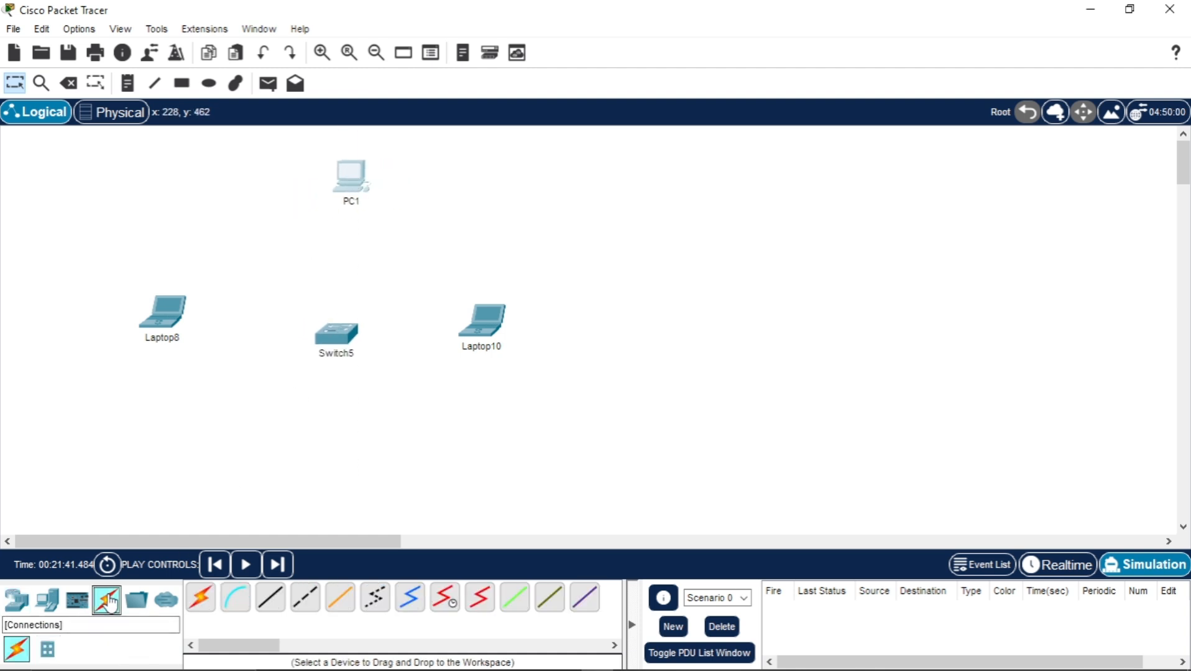
left_click(271, 602)
left_click(177, 318)
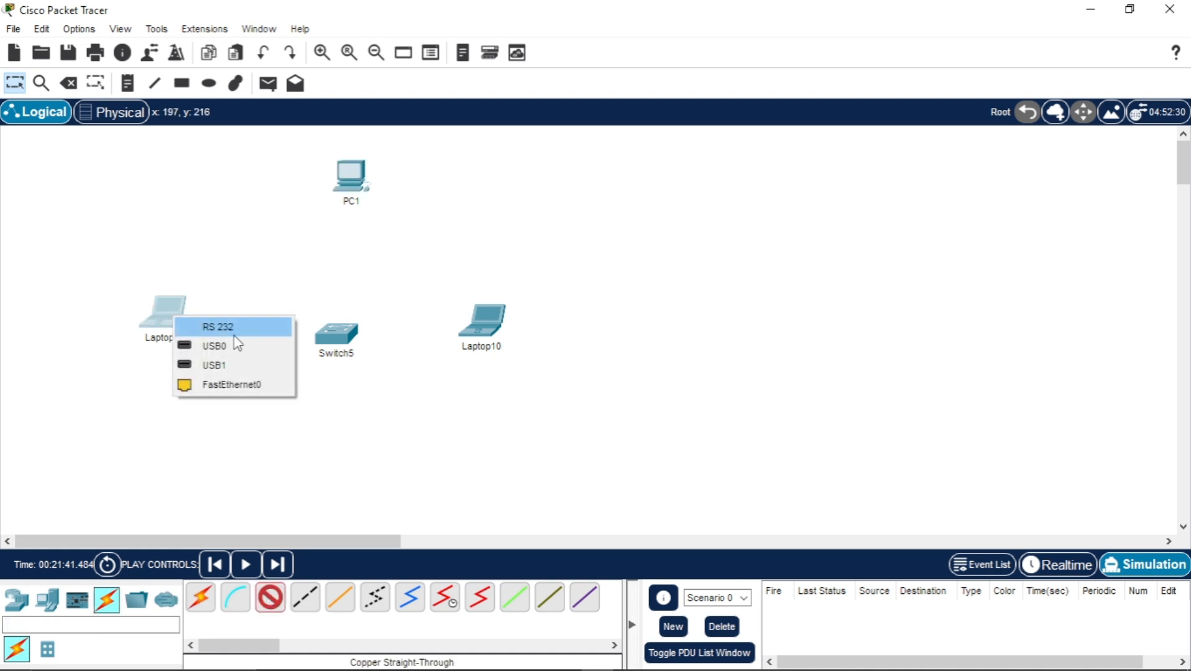
left_click(246, 387)
left_click(340, 336)
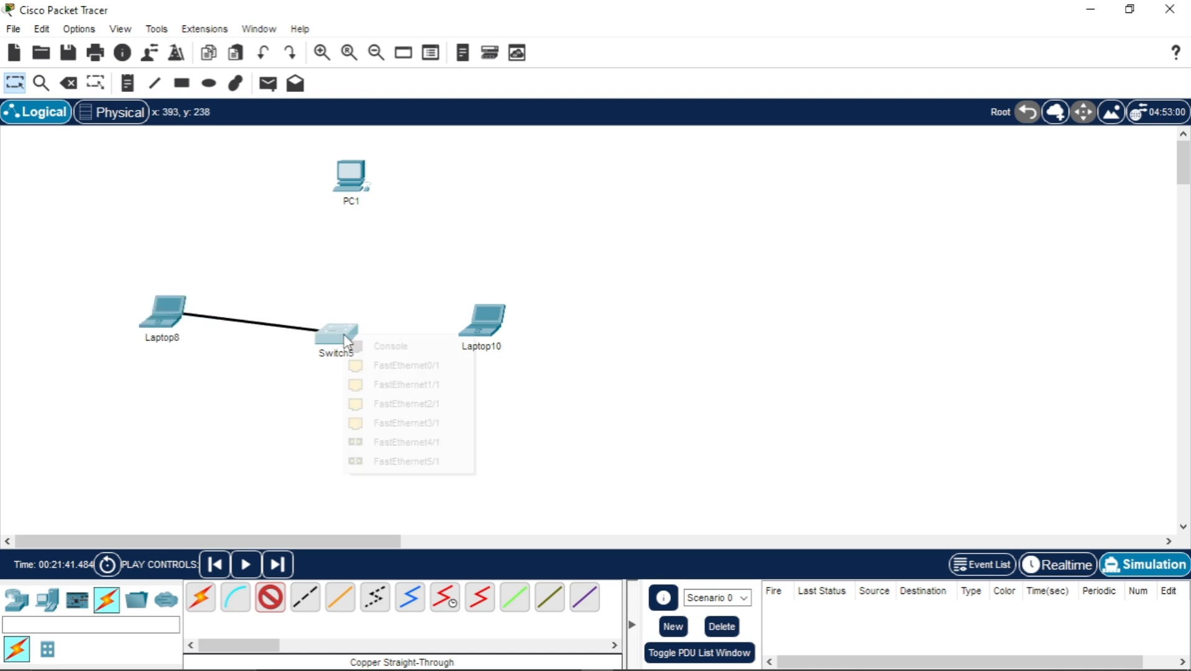
left_click(393, 366)
Connect Switch5 to Laptop10 and to PC1 using automatically chosen connections.
left_click(200, 598)
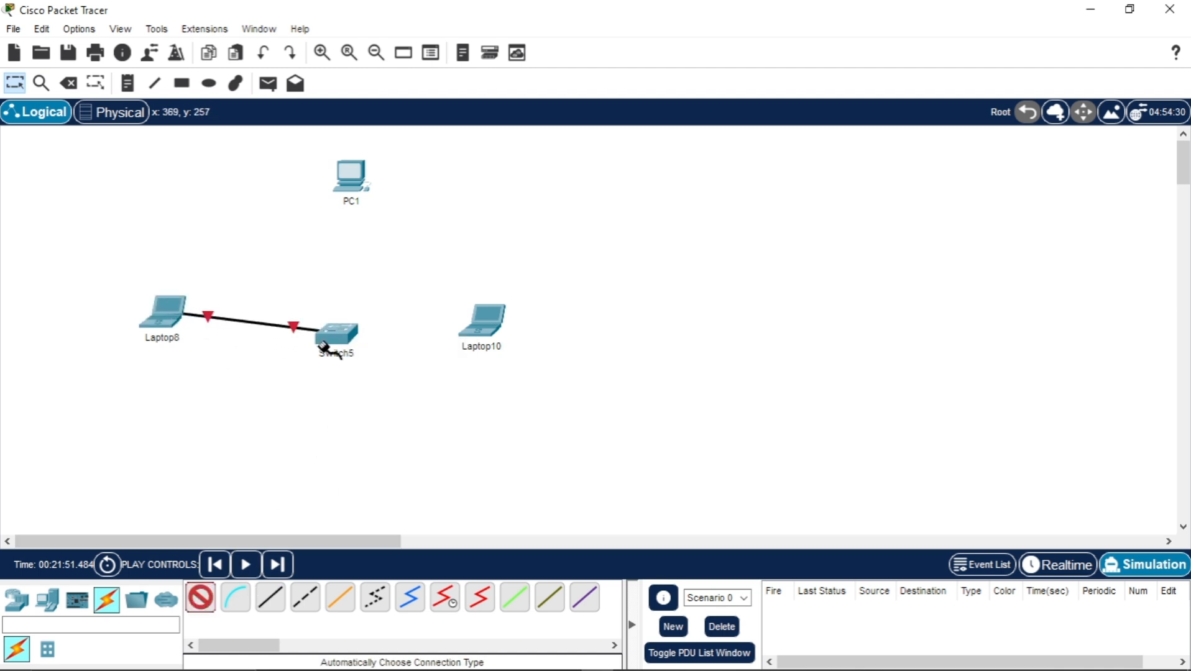
left_click(332, 346)
left_click(482, 322)
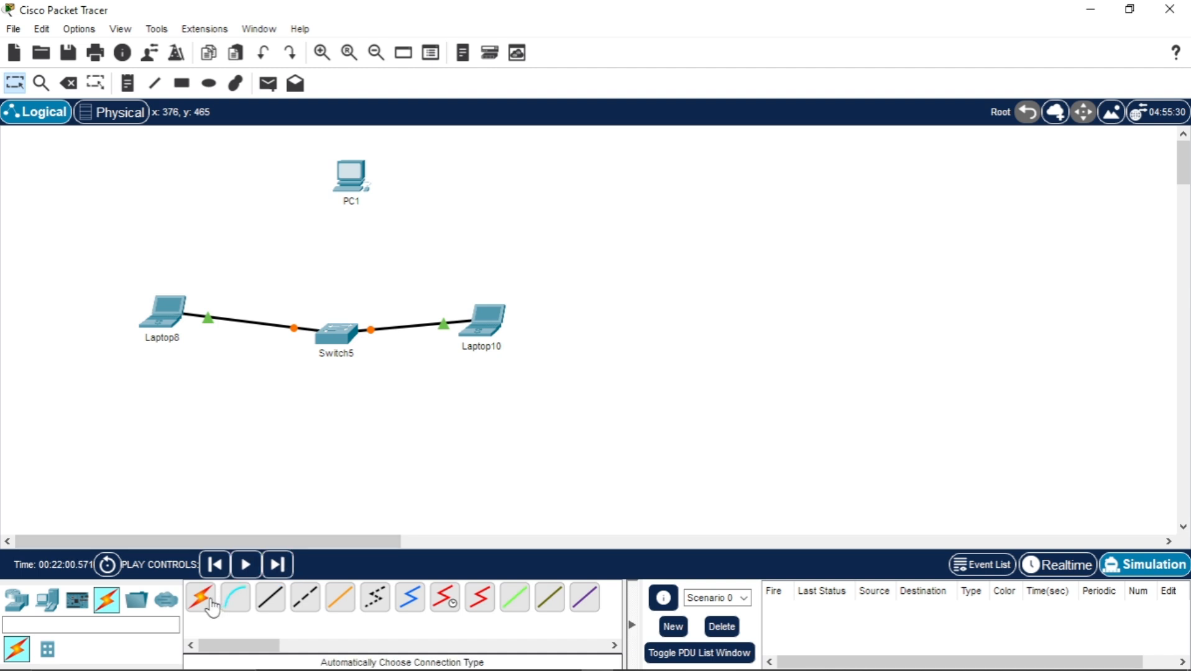
left_click(205, 600)
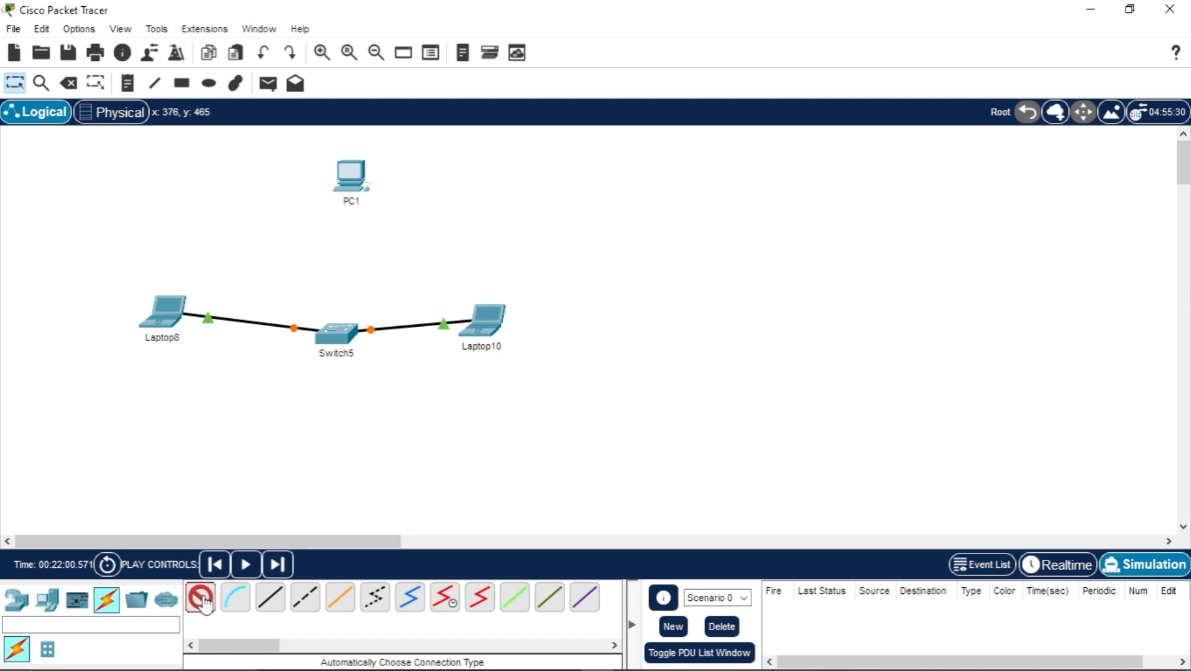
left_click(350, 342)
left_click(350, 181)
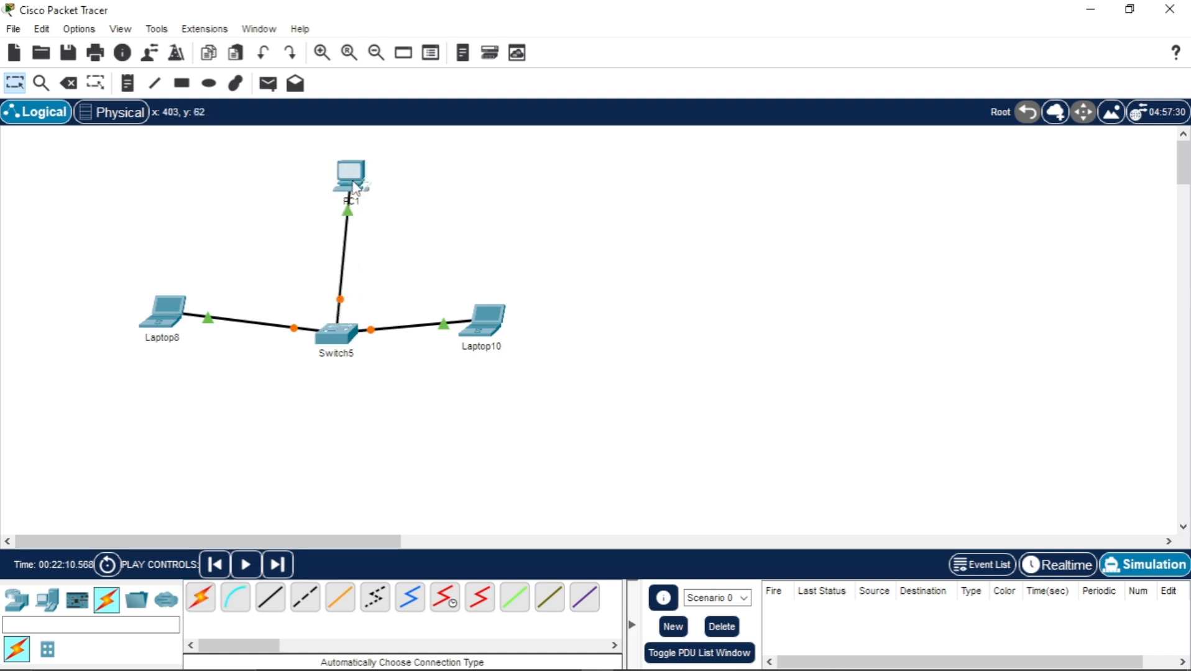
Rearrange Switch5 and Laptop10 so the laptops line up with the switch and PC1 is directly above it.
left_click_drag(339, 337, 339, 309)
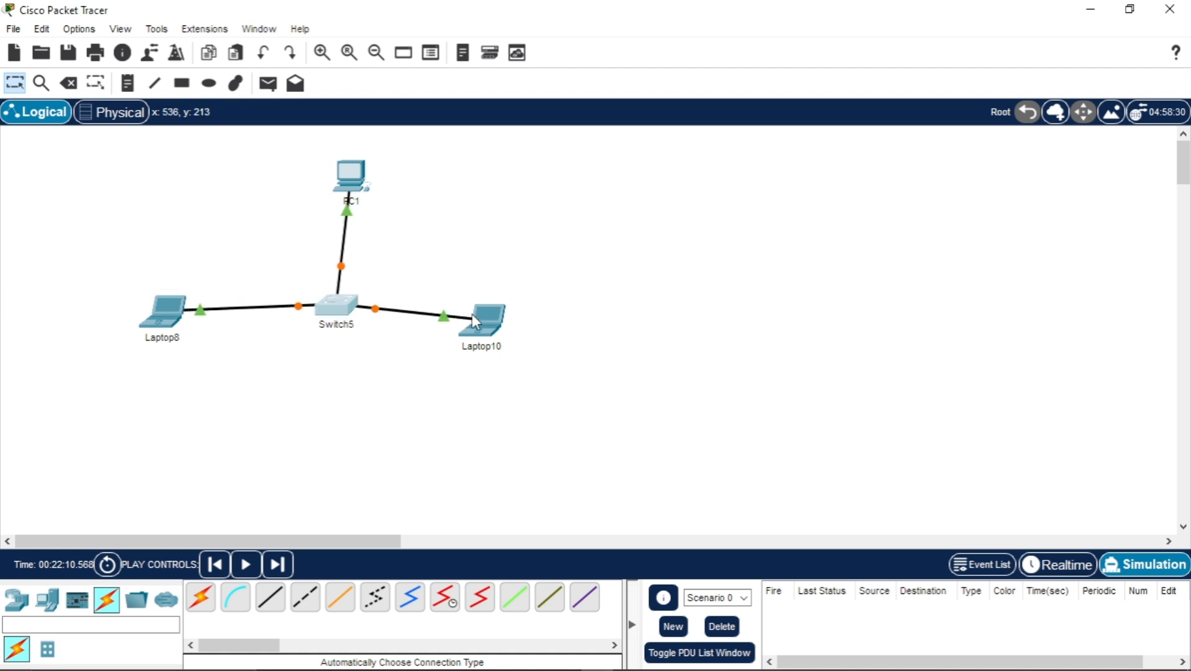
left_click_drag(485, 334, 557, 326)
left_click_drag(336, 306, 357, 306)
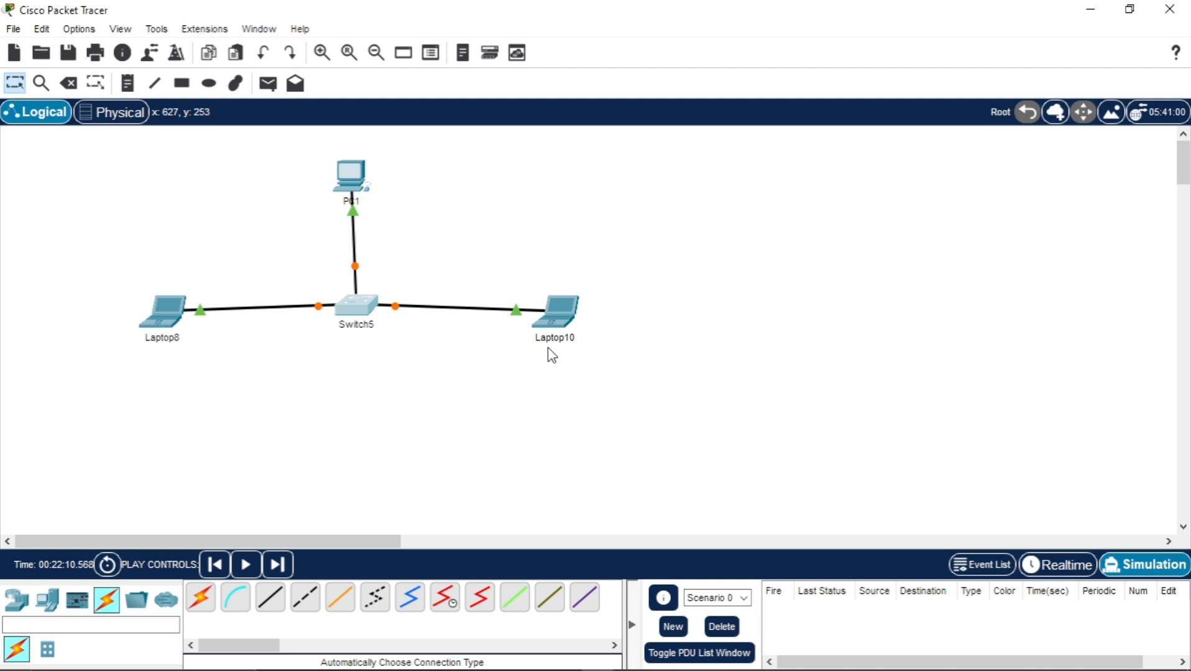
mouse_move(551, 356)
mouse_move(340, 200)
mouse_move(959, 665)
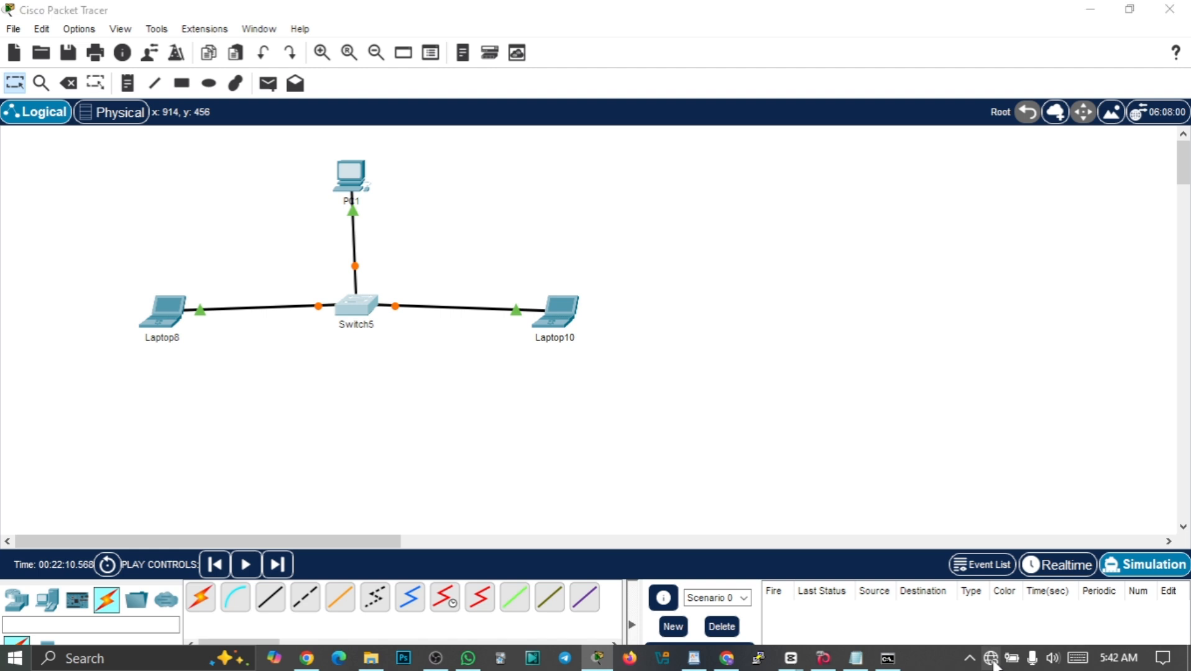
right_click(993, 661)
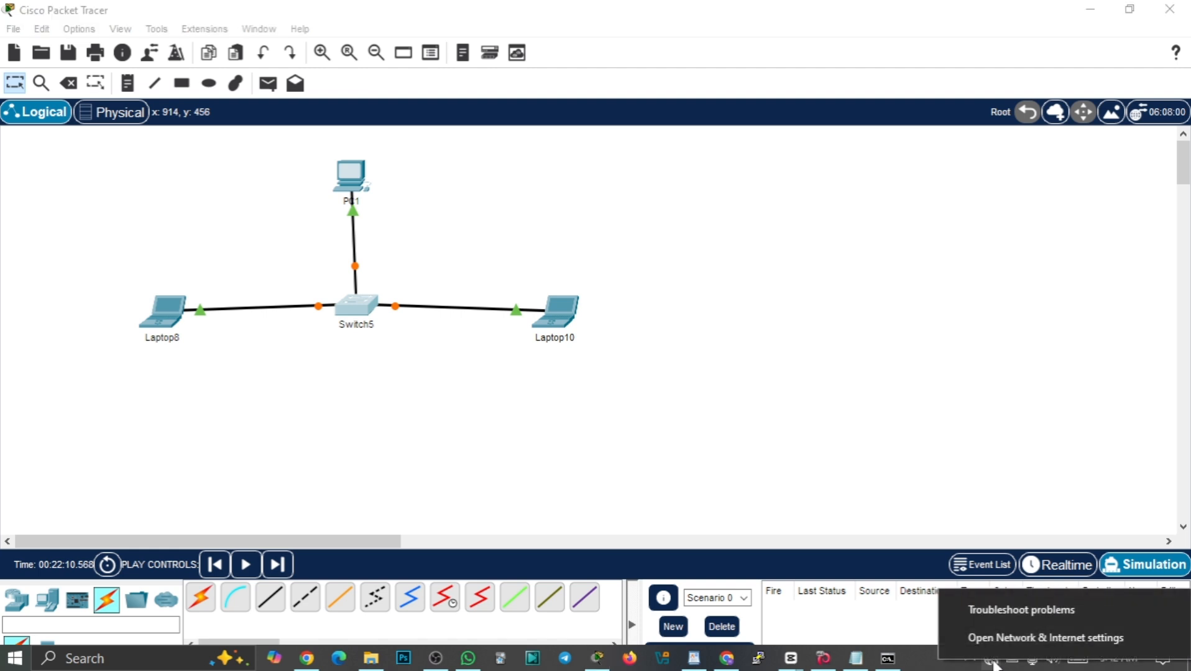
left_click(749, 423)
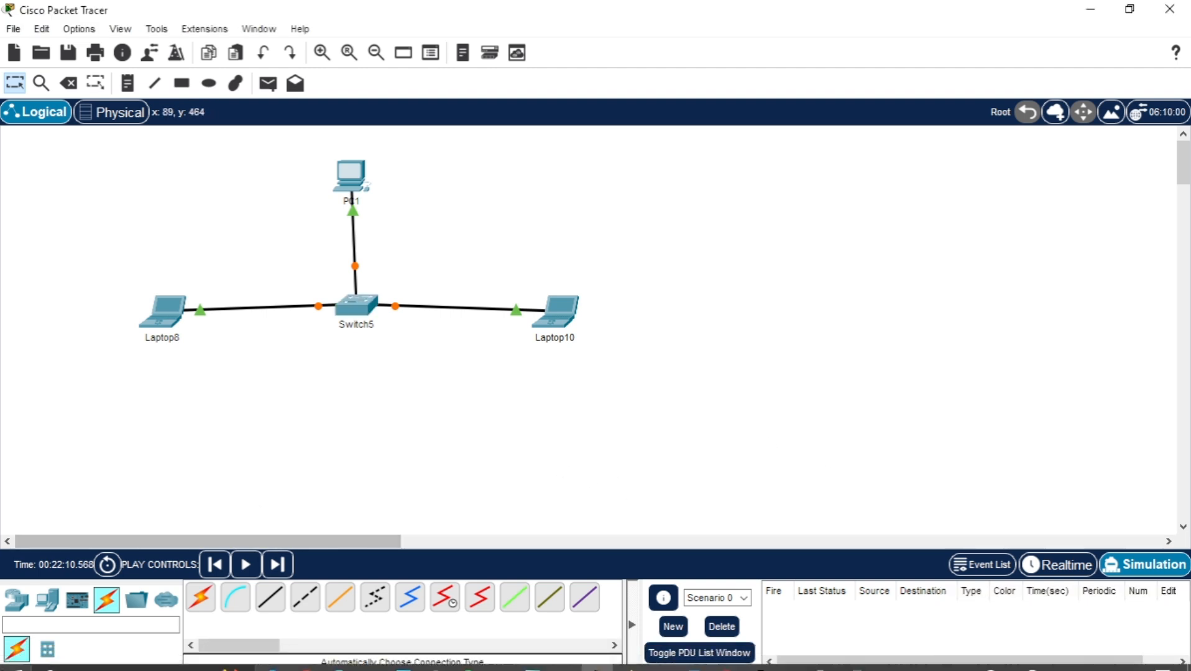
Switch to Windows Settings, open the advanced sharing settings of the Network and Sharing Center, and show the Private profile's options.
left_click(15, 658)
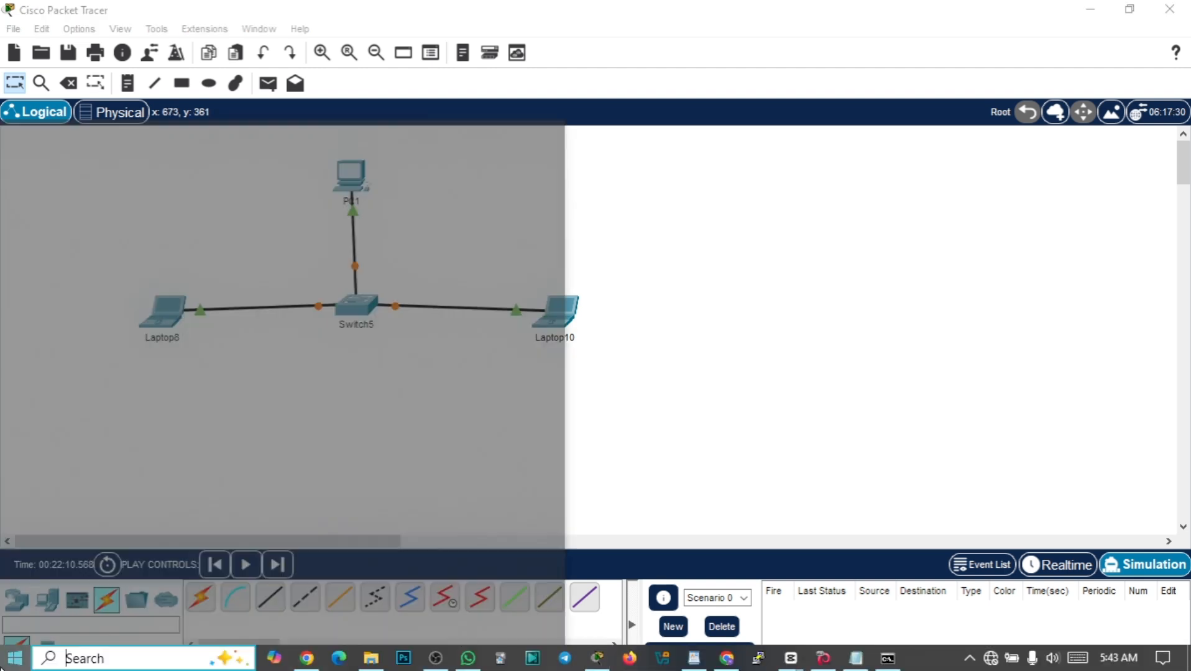
left_click(25, 586)
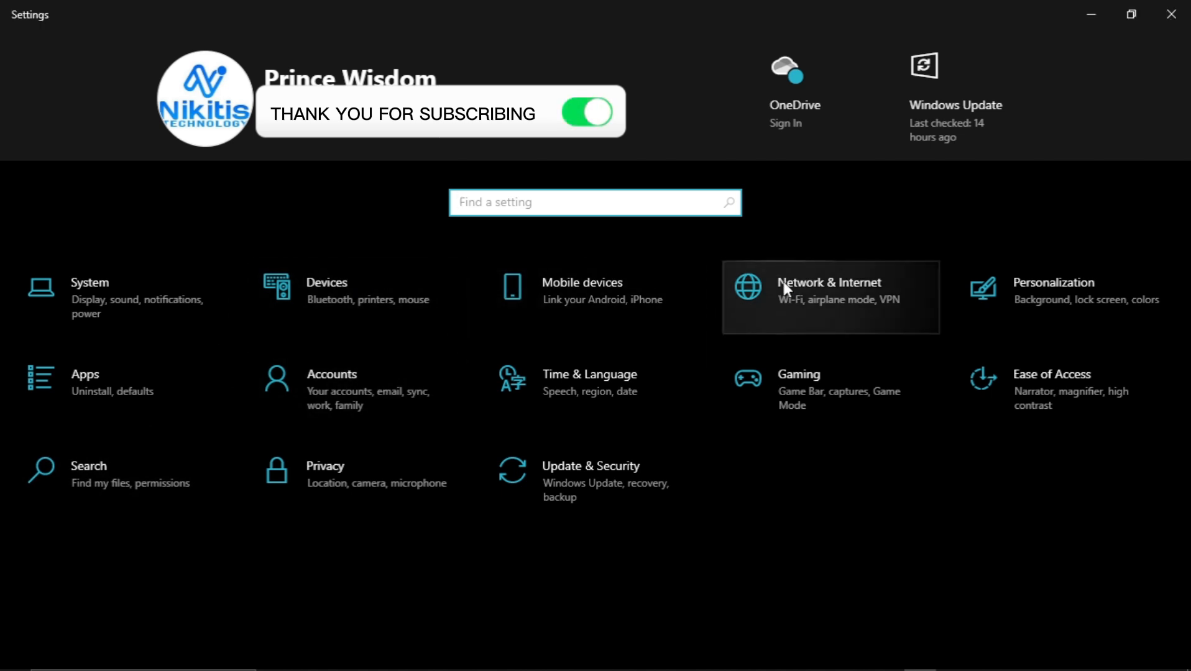
left_click(833, 296)
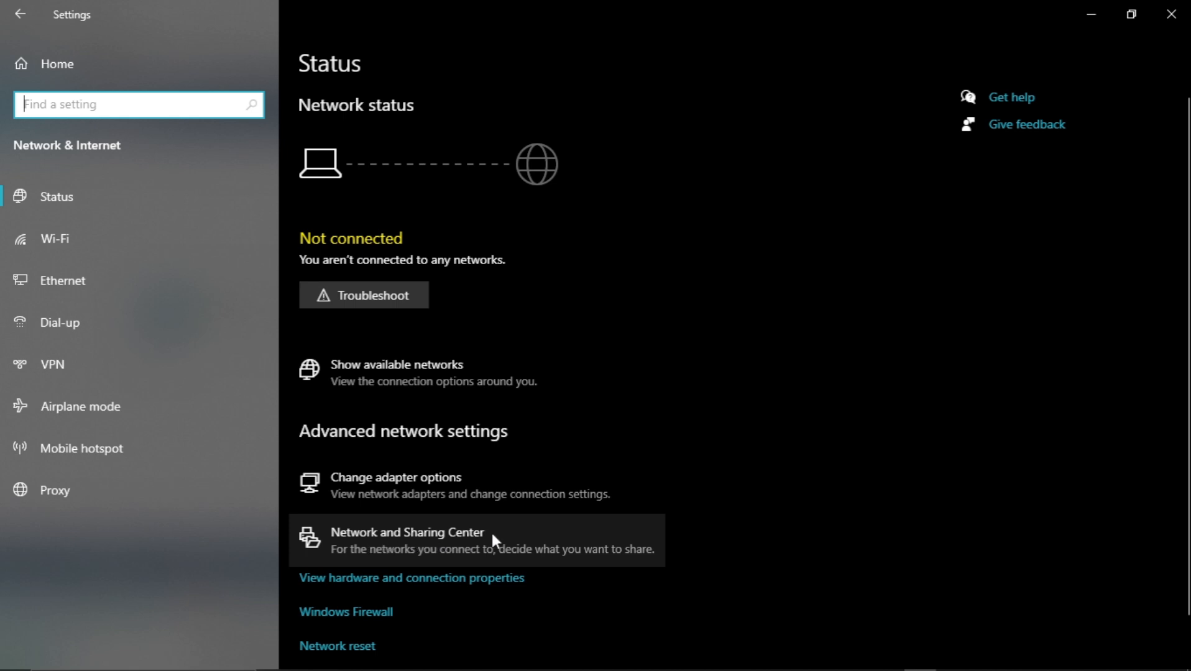
left_click(433, 538)
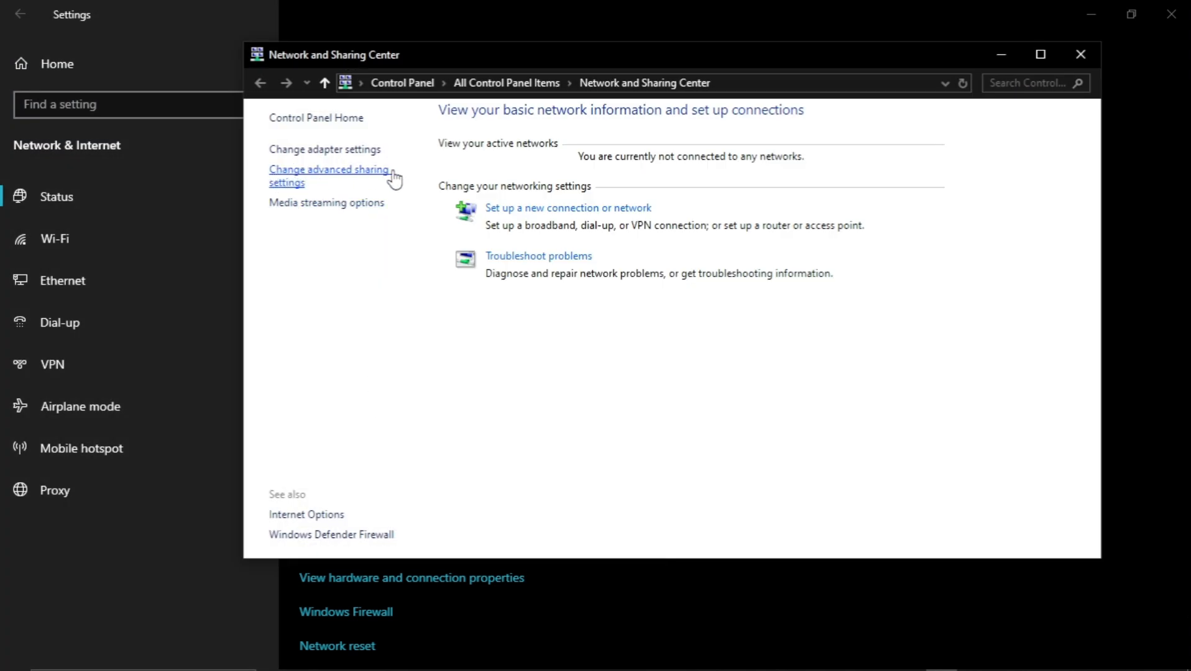
left_click(291, 181)
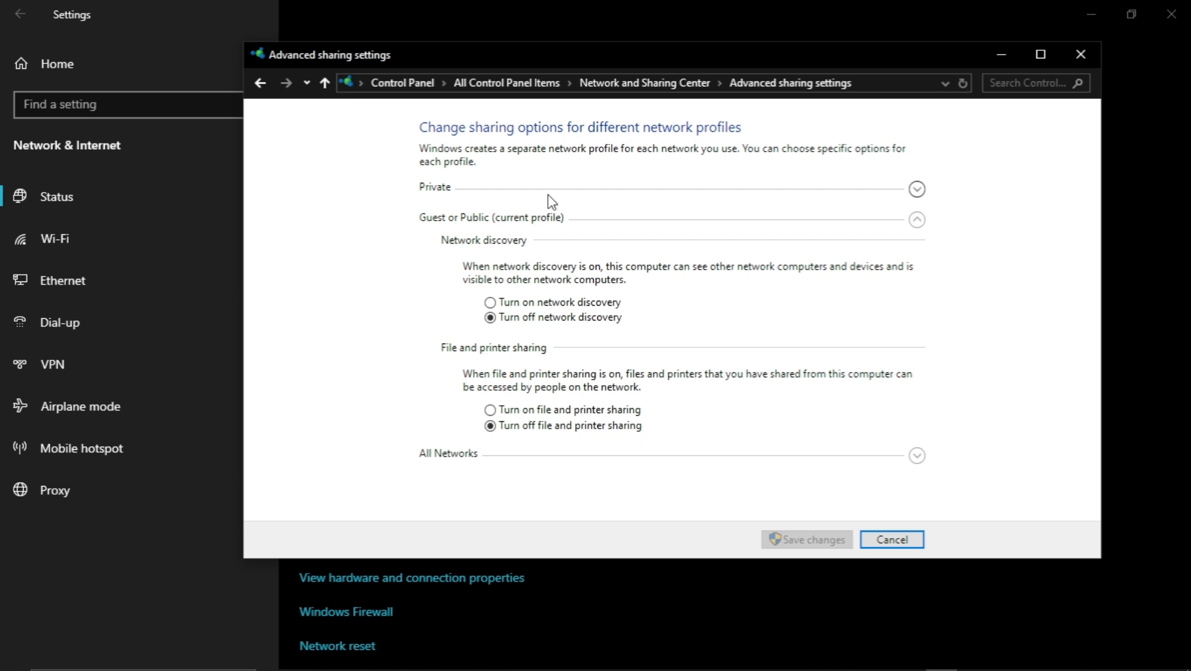
left_click(916, 190)
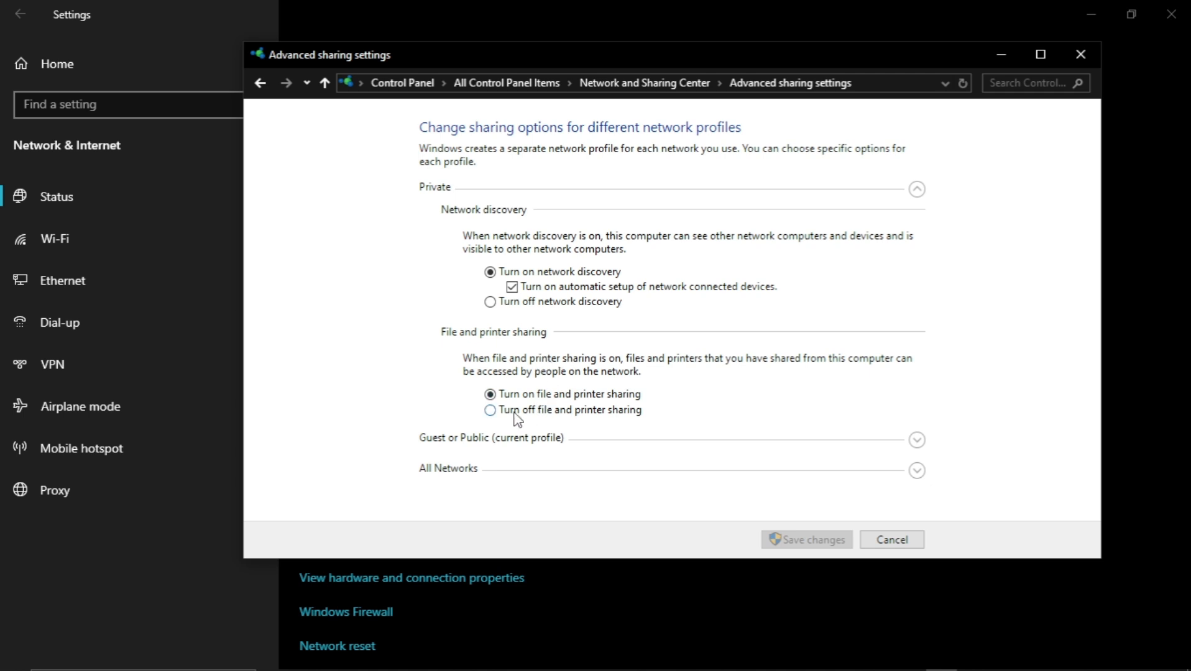
Examine the sharing options of the Guest or Public profile and All Networks, and switch back to the topology in Cisco Packet Tracer.
left_click(916, 440)
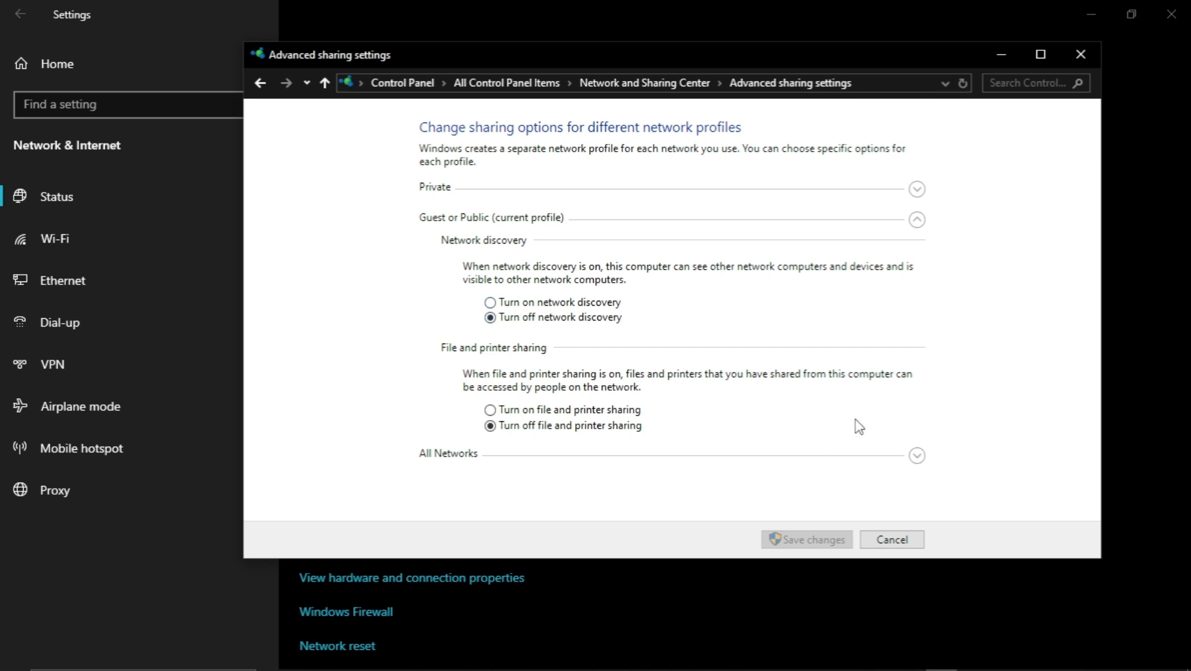
left_click(917, 457)
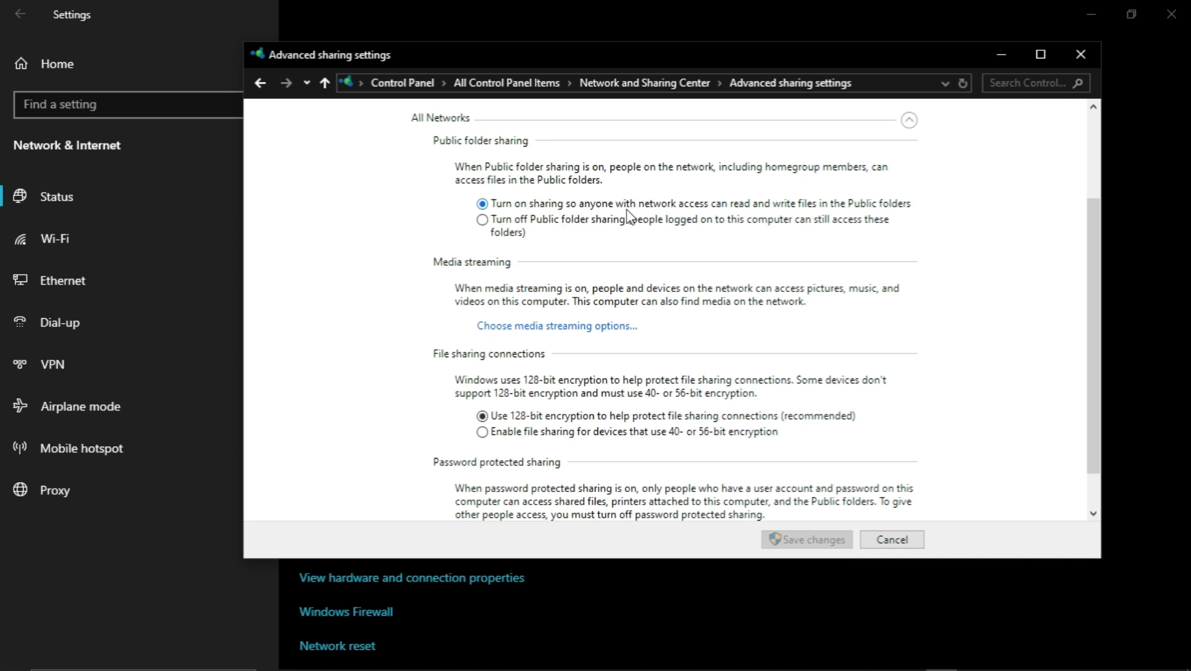
scroll(492, 371, "down", 1)
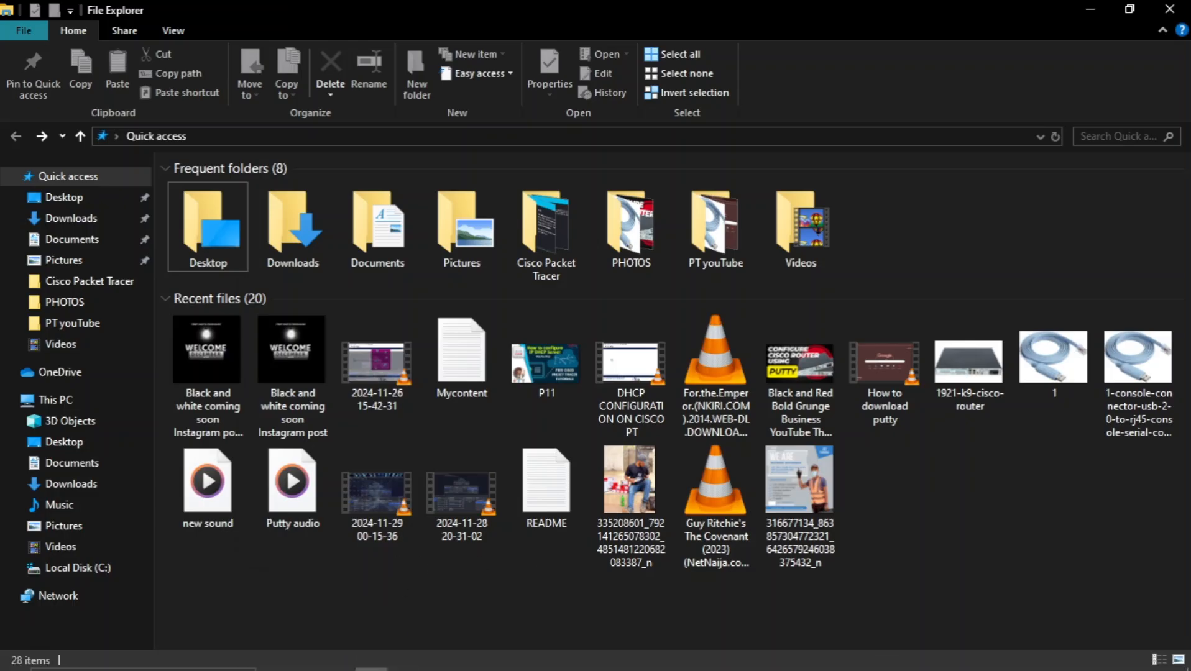
left_click(596, 661)
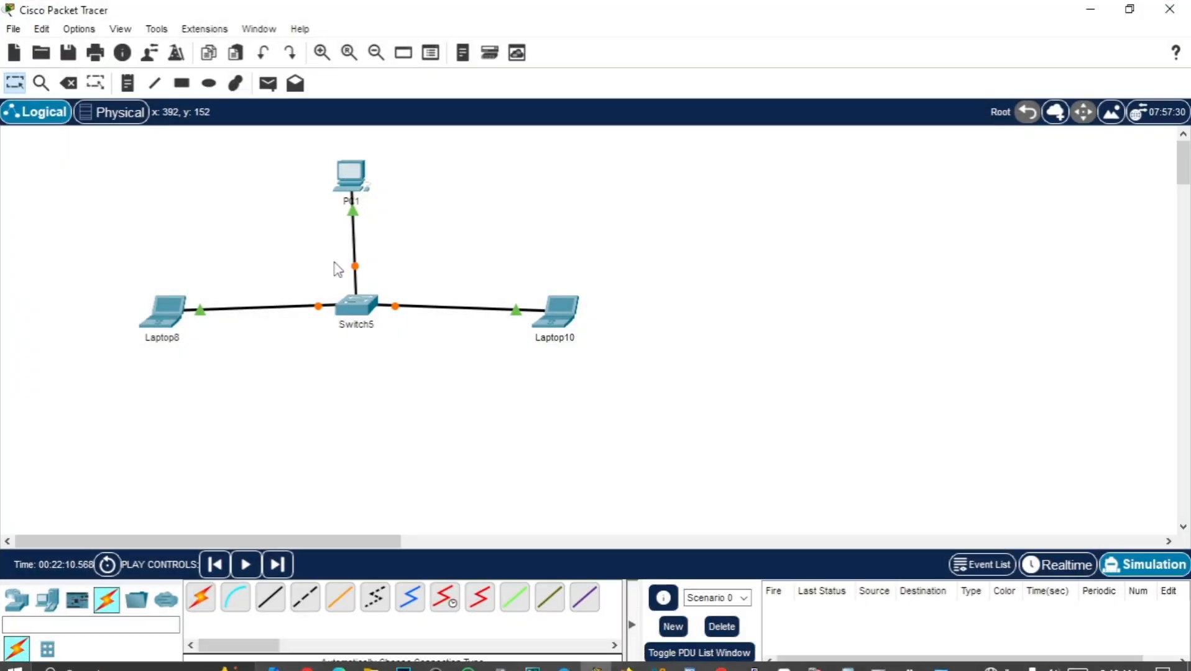
mouse_move(355, 309)
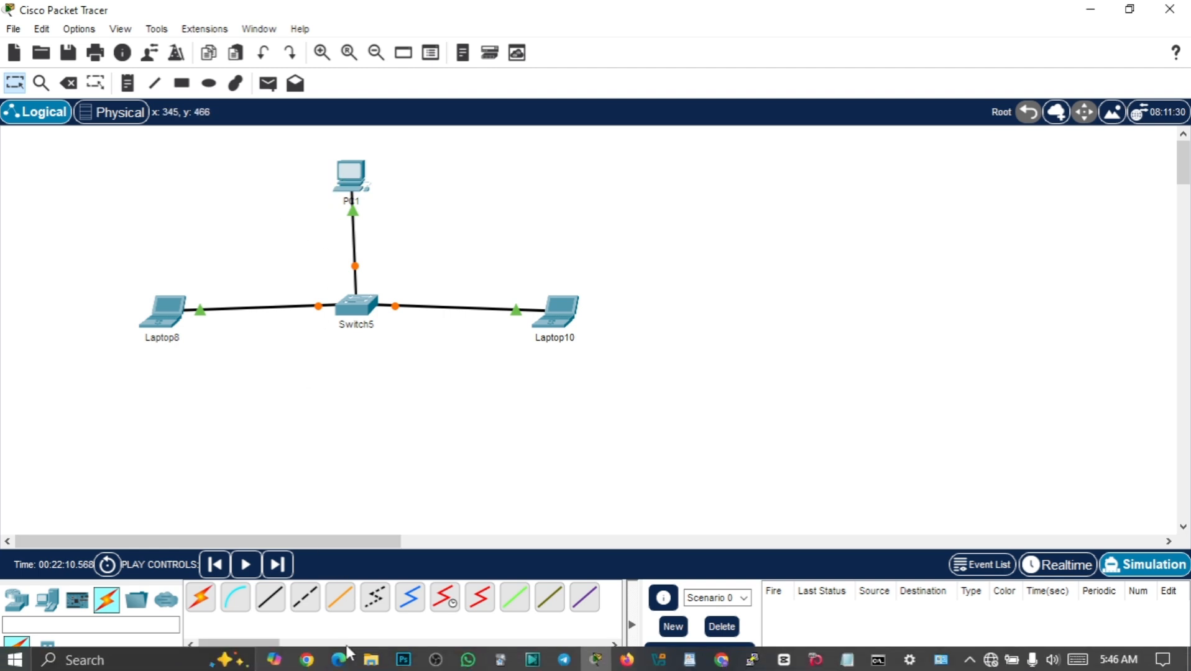
Switch to File Explorer and open the sharing properties of the Adobe folder in Documents.
left_click(371, 660)
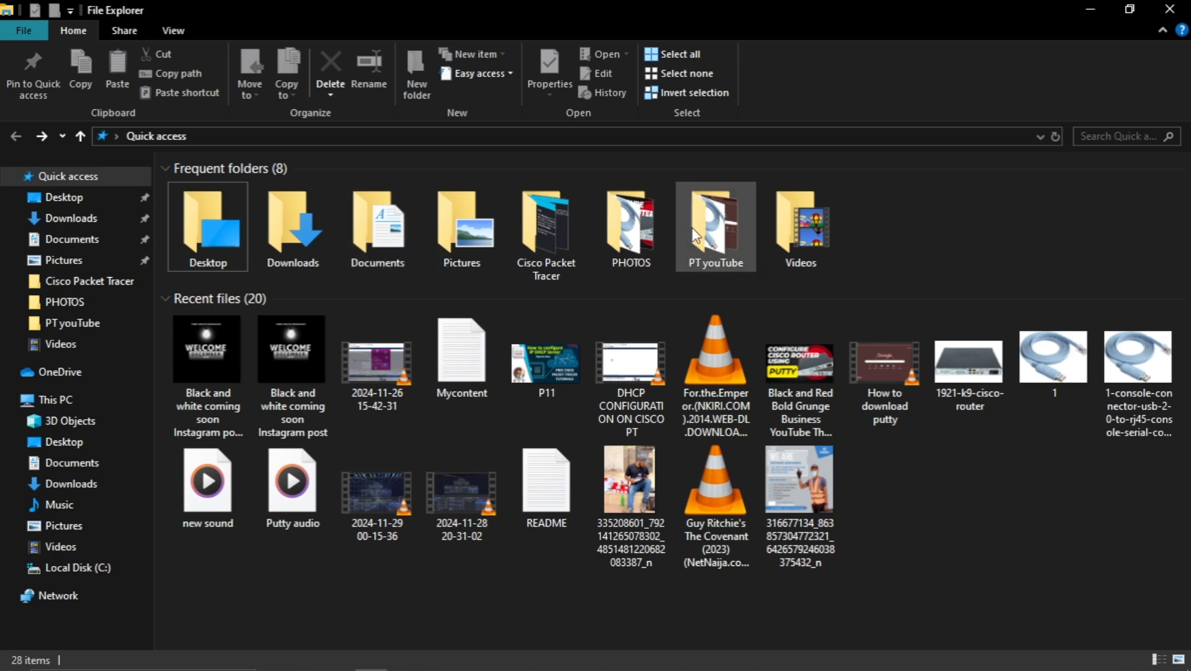
double_click(367, 227)
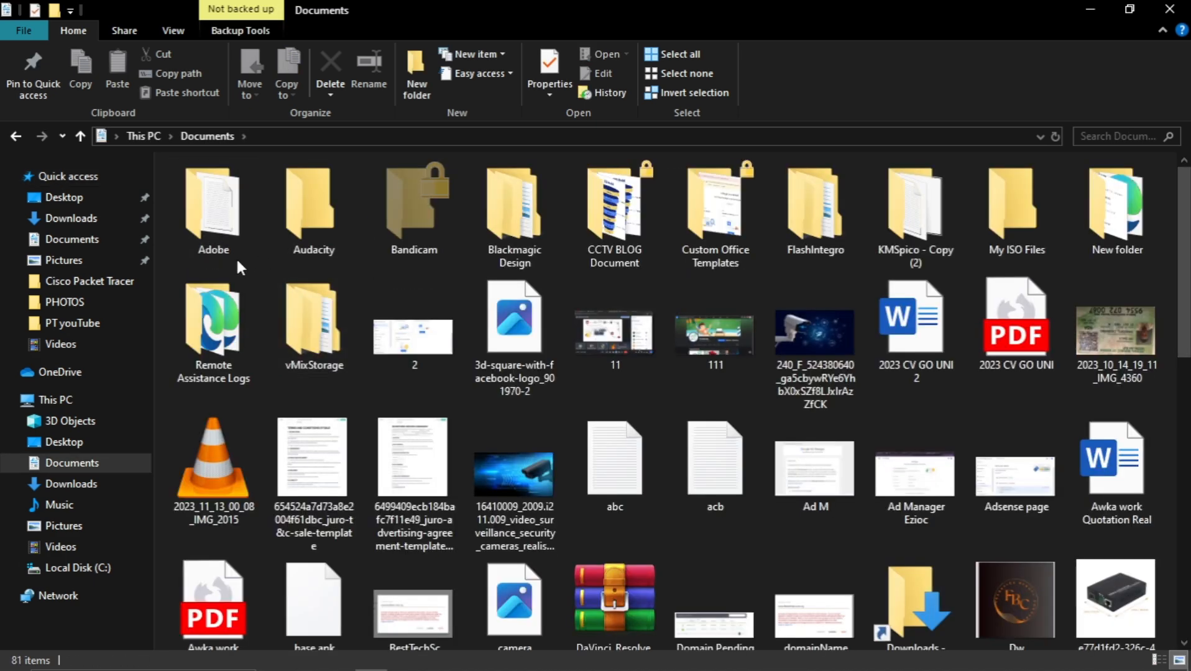
mouse_move(240, 198)
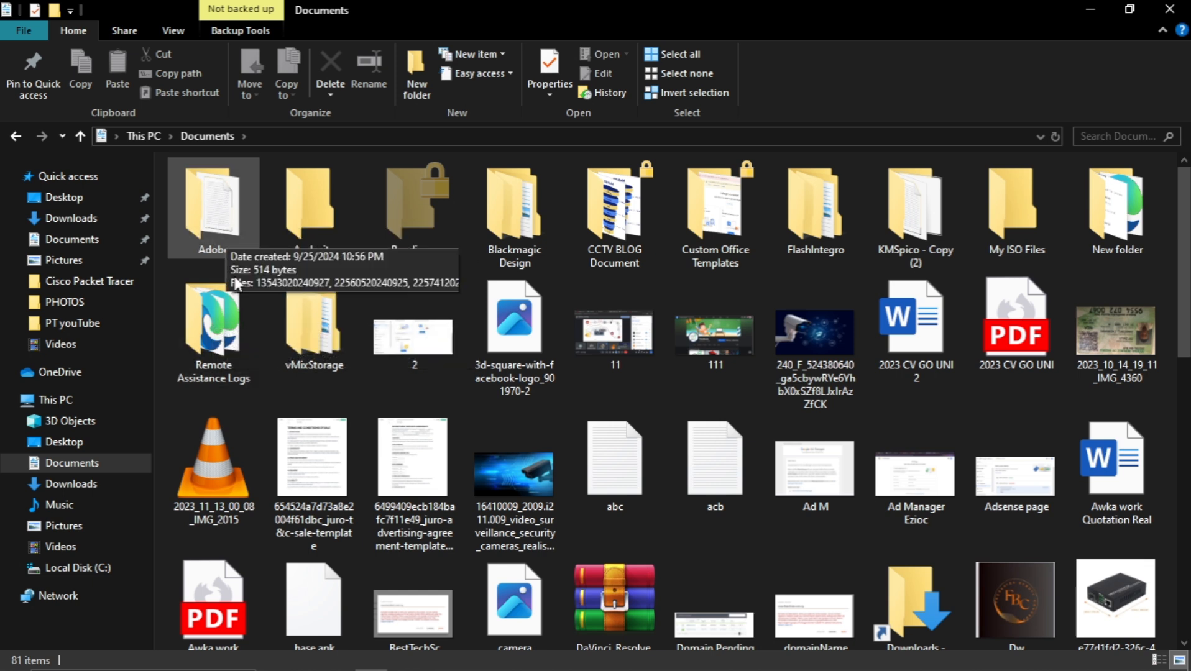
left_click(215, 211)
right_click(214, 211)
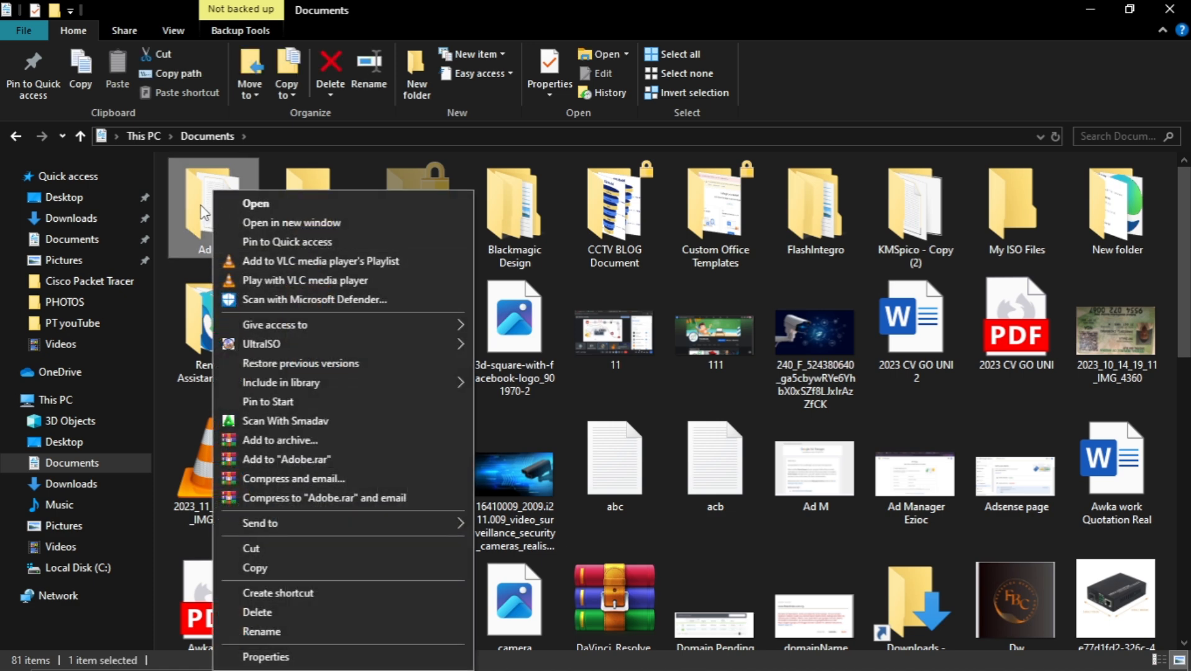
left_click(266, 657)
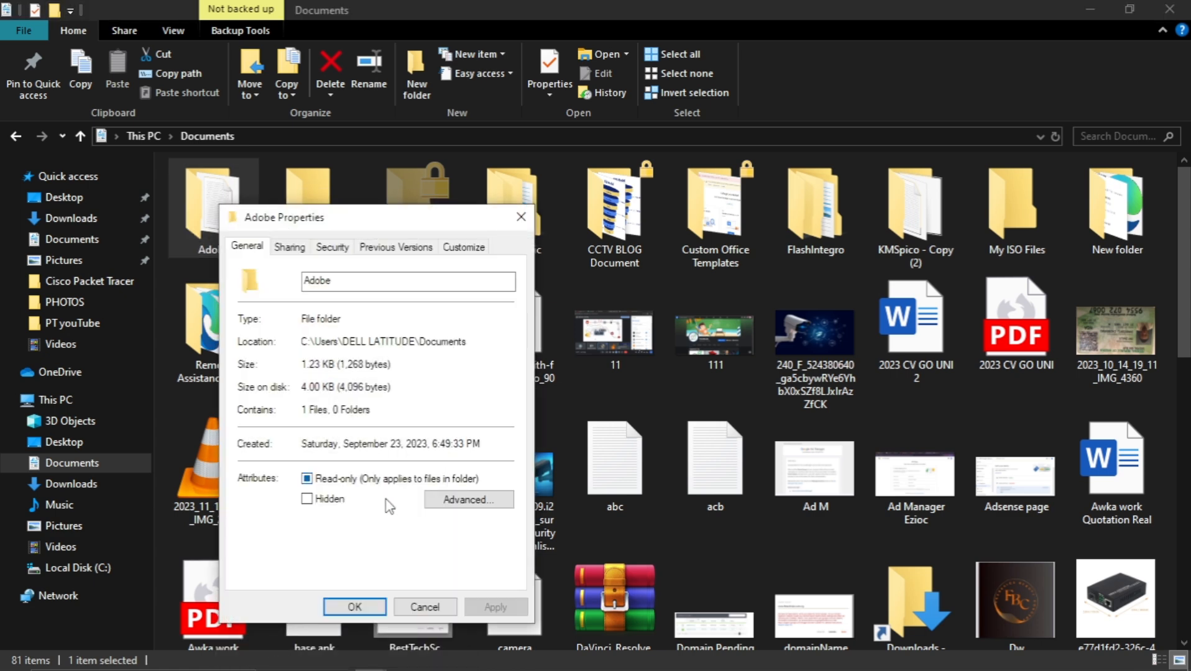
left_click(291, 247)
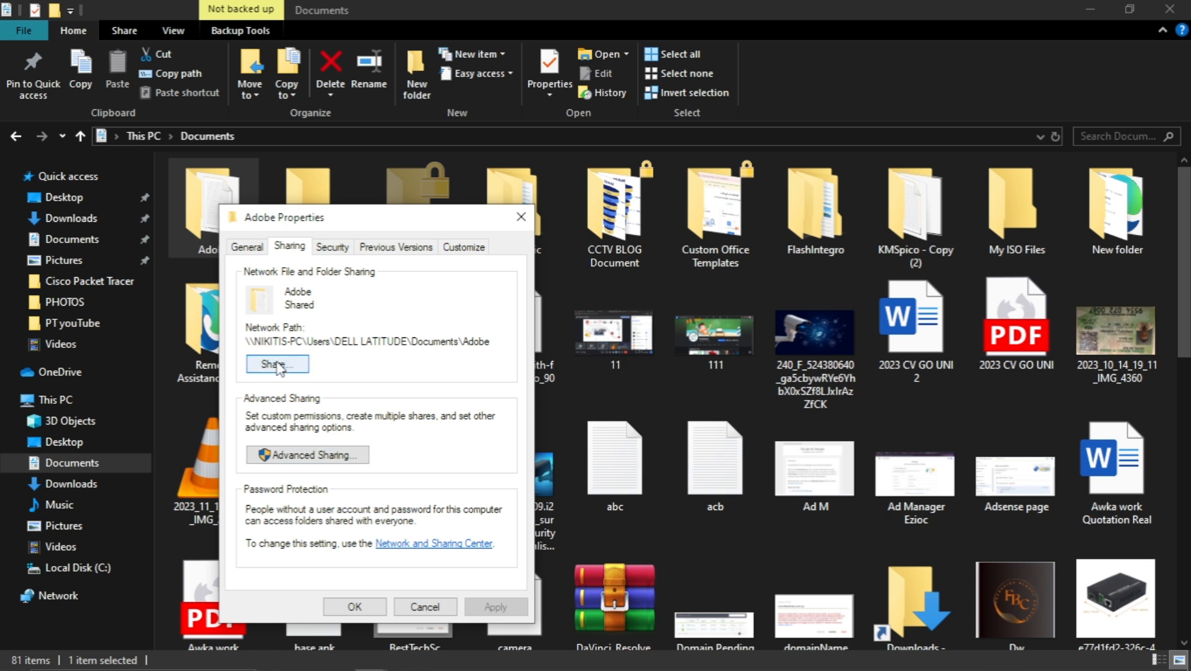
Enable advanced sharing for the Adobe folder with the share name Adobe and a limit of 20 simultaneous users.
left_click(304, 456)
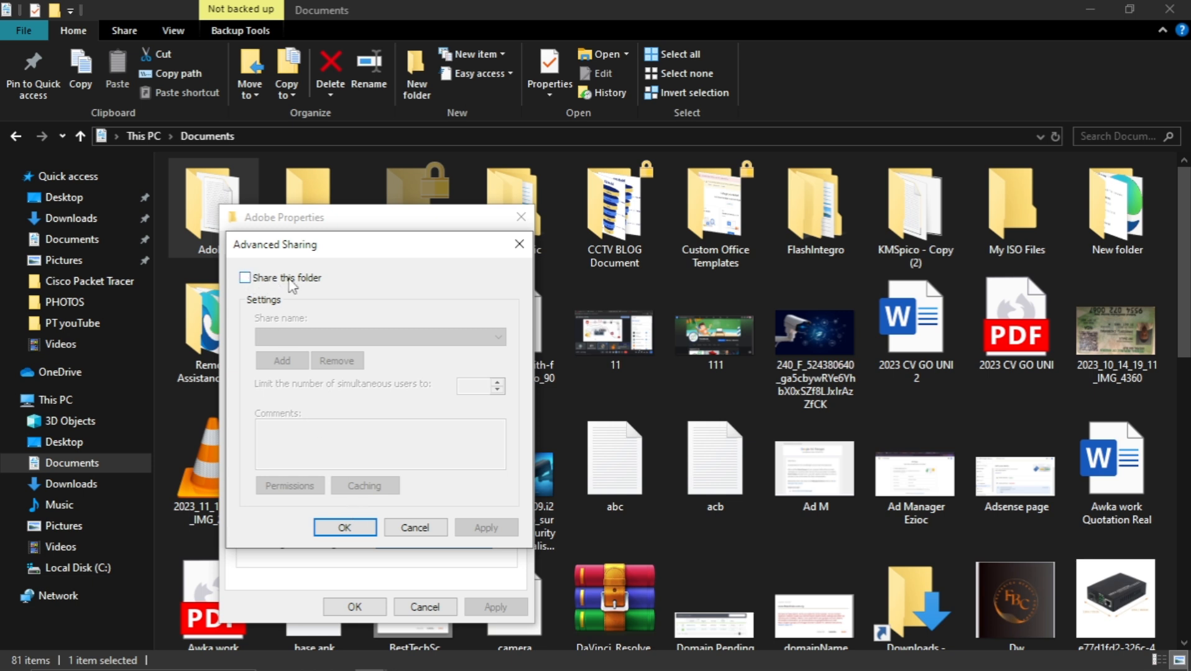
left_click(249, 279)
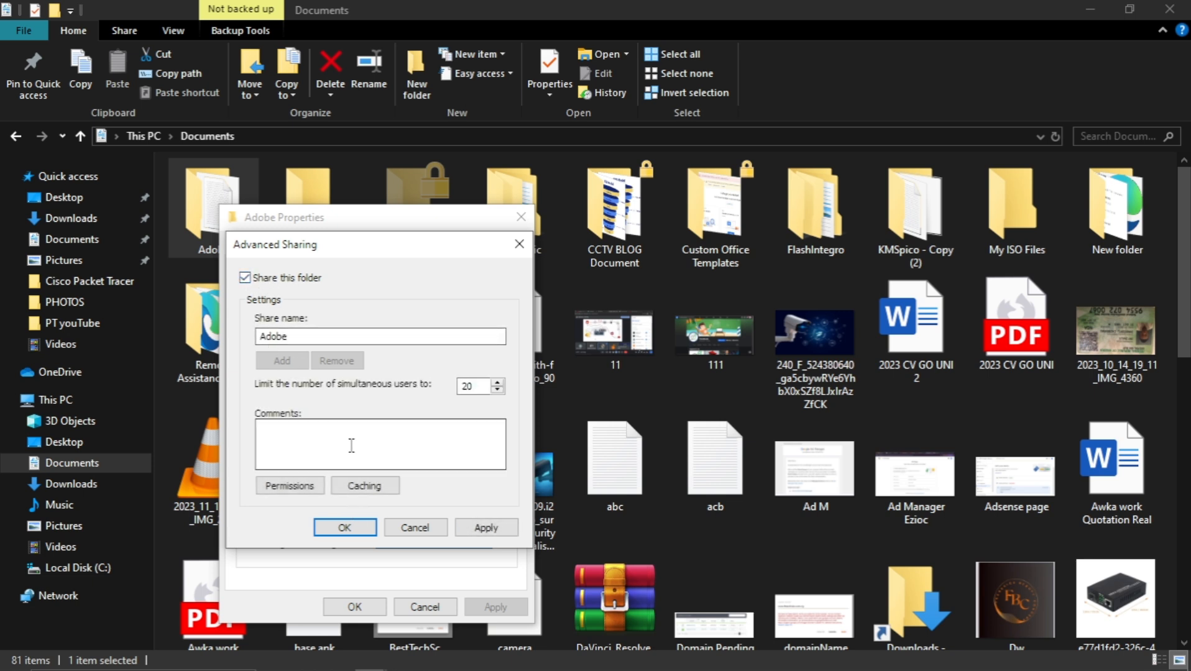
left_click(346, 528)
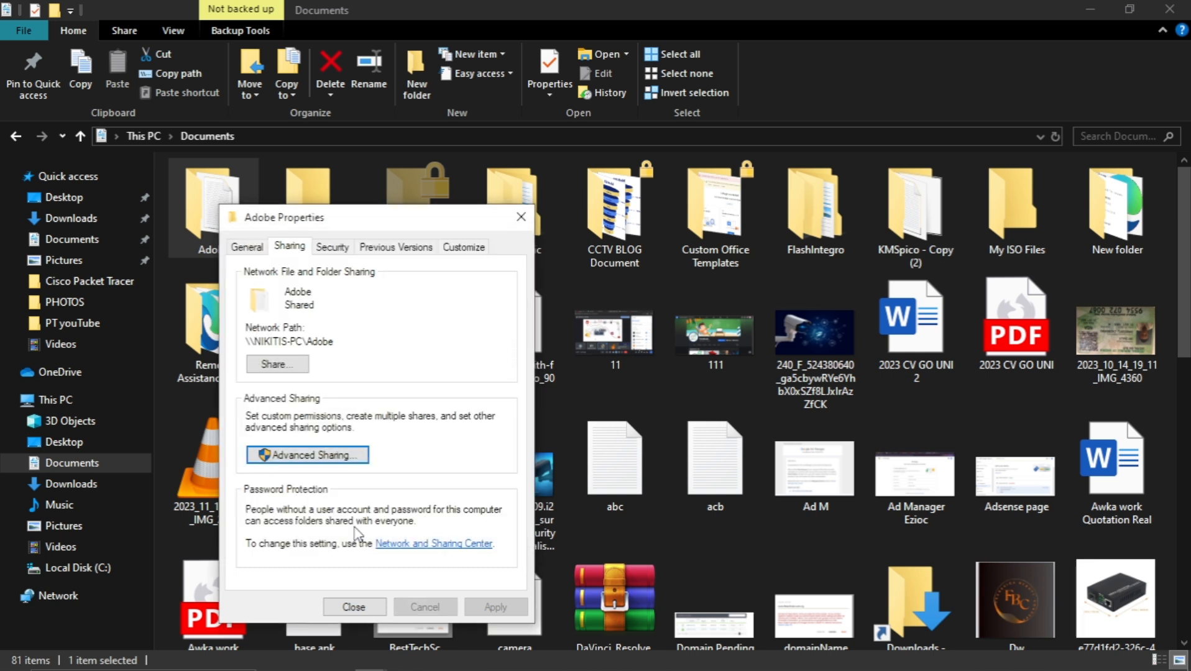
Choose Everyone in the Adobe folder's network access settings, share the folder, and finish the sharing dialog.
left_click(278, 366)
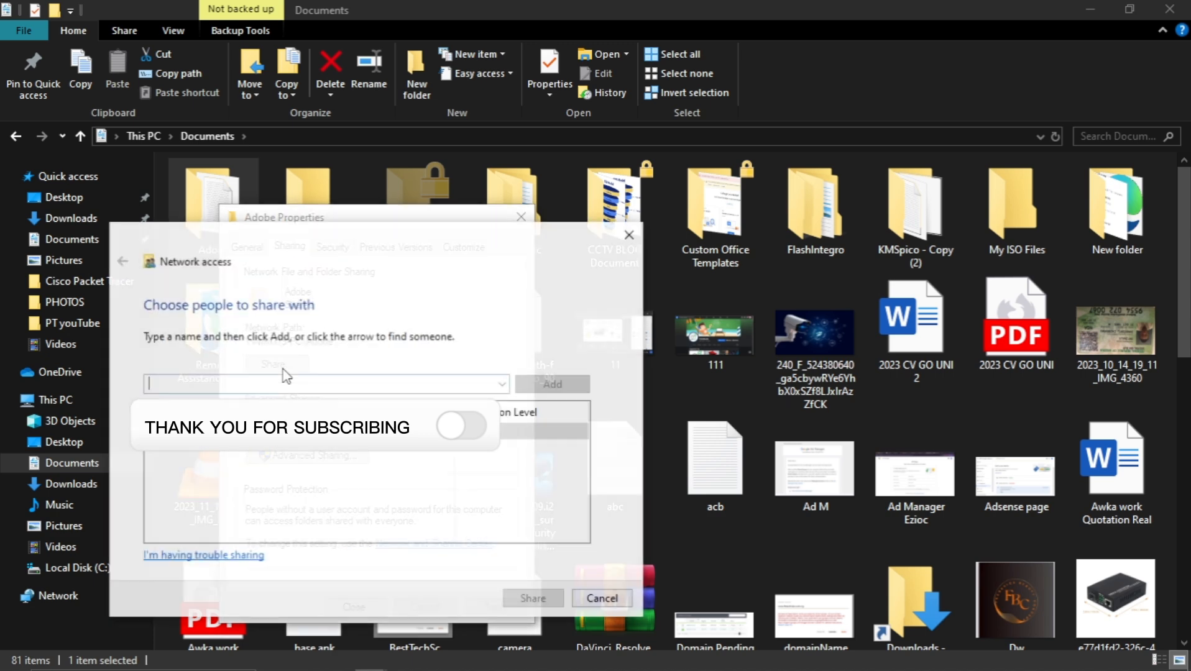
left_click_drag(274, 245, 380, 106)
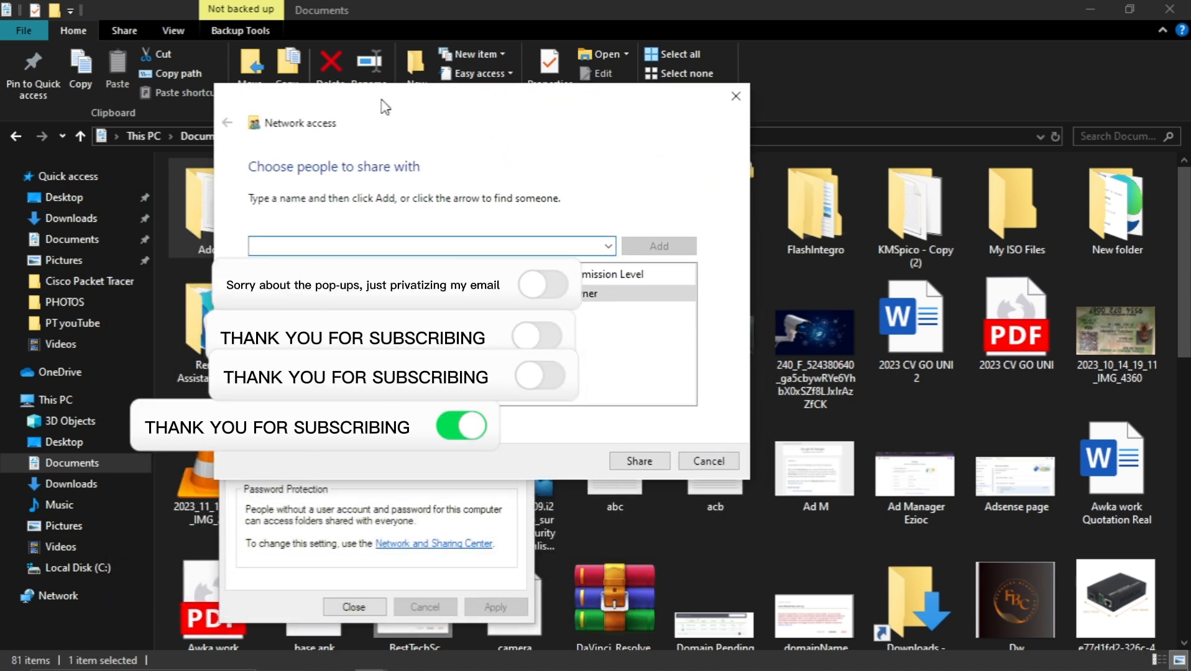
left_click(609, 246)
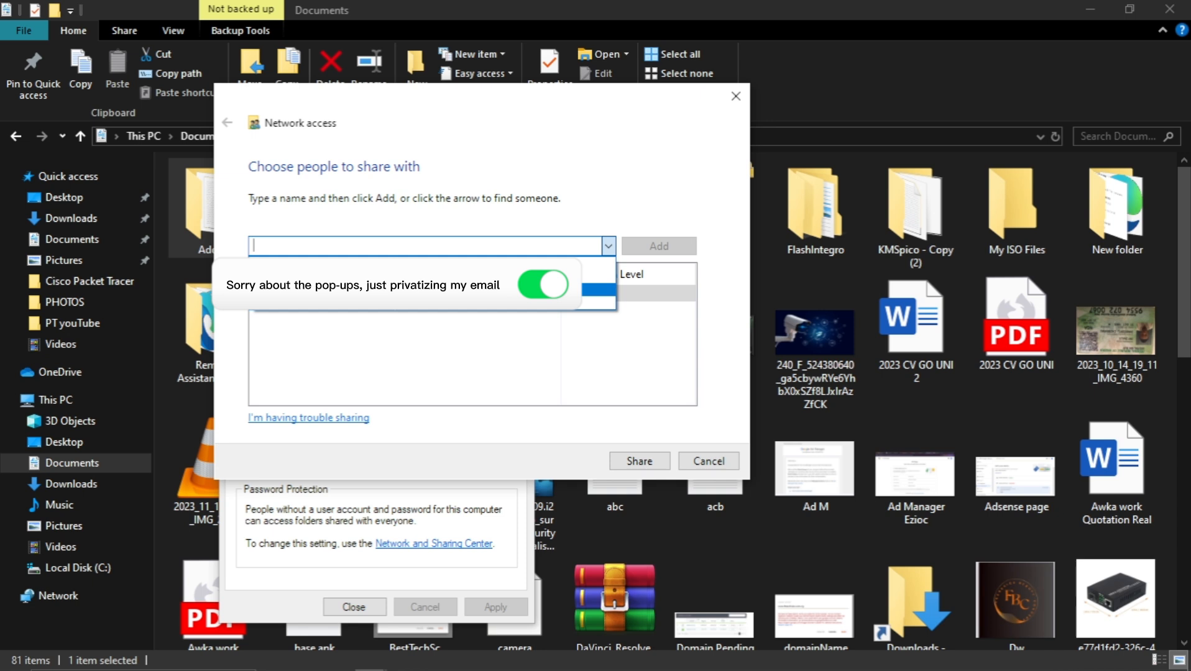
left_click(306, 289)
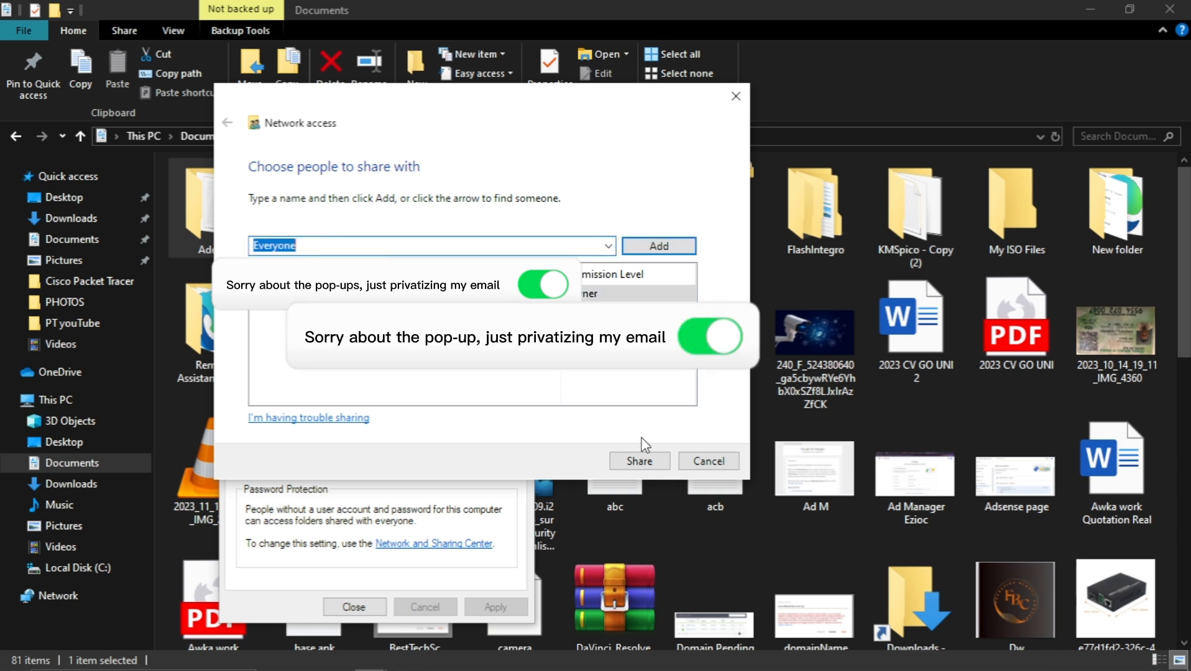
left_click(528, 294)
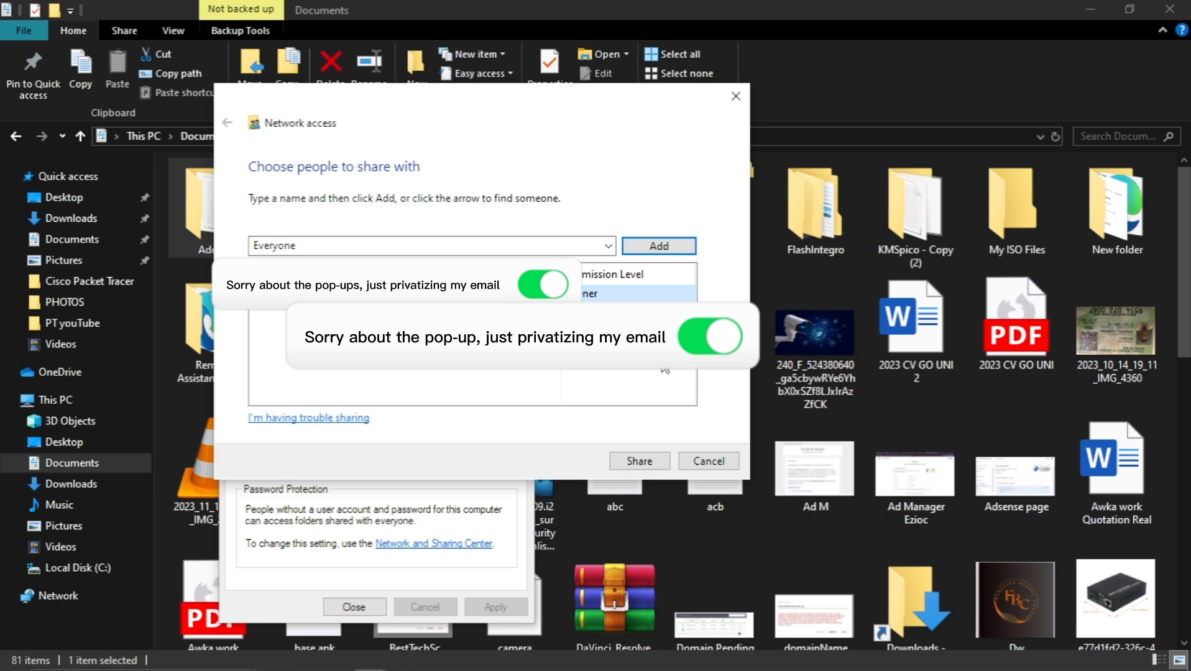
left_click(637, 462)
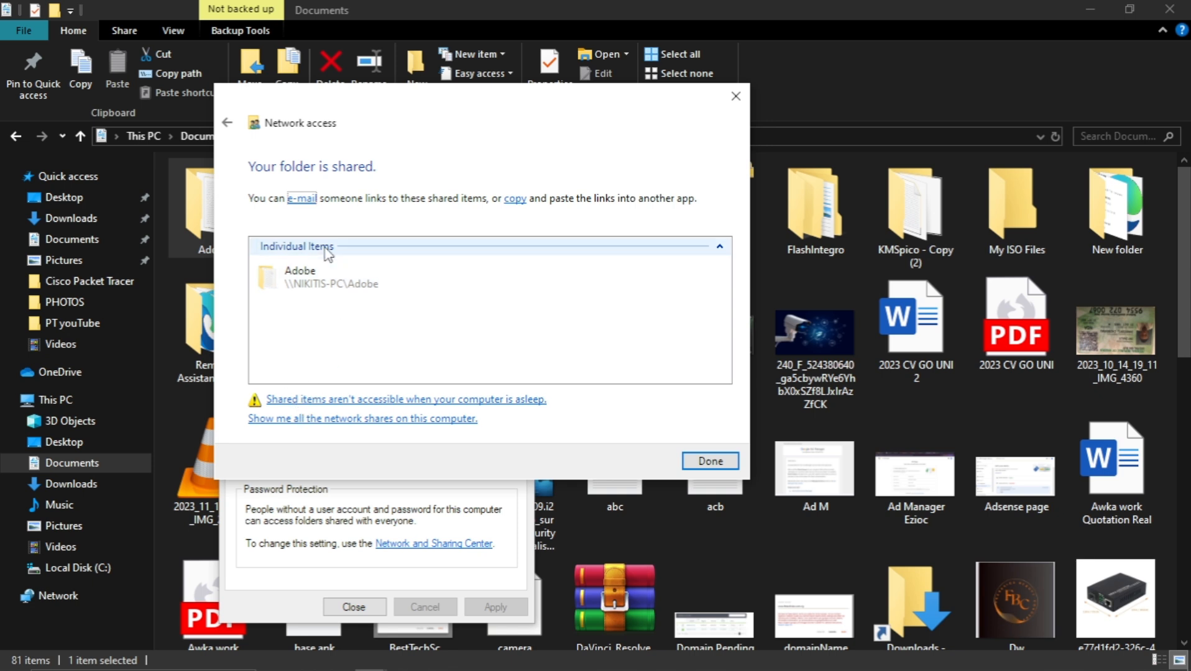
left_click(339, 288)
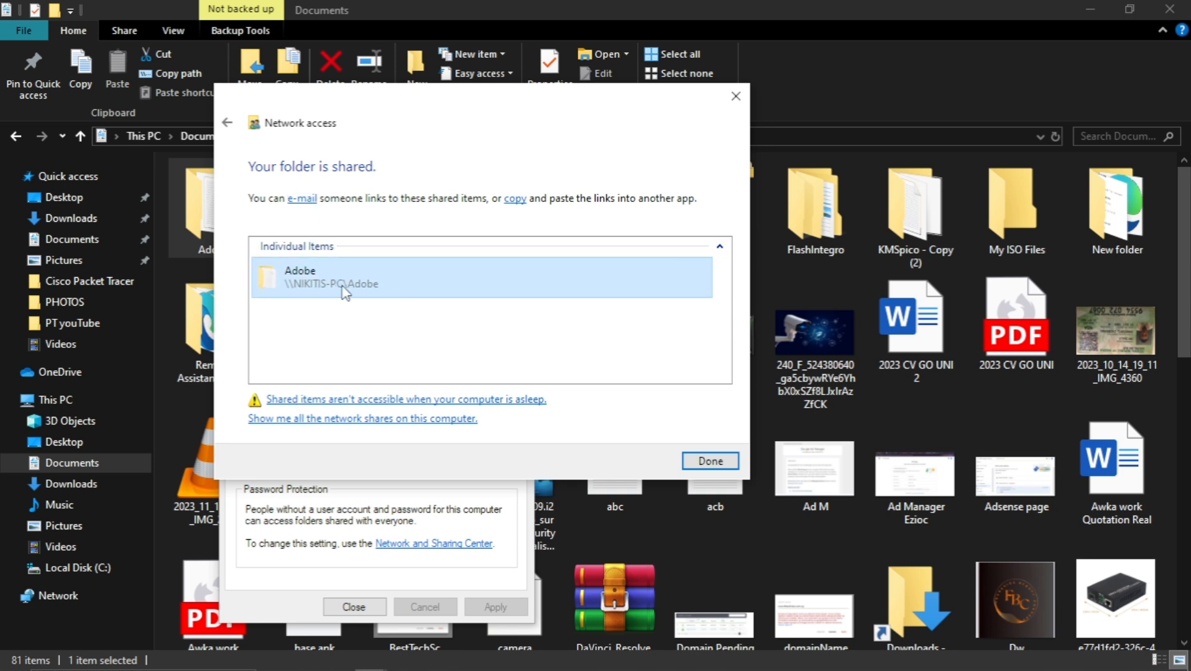
left_click(718, 464)
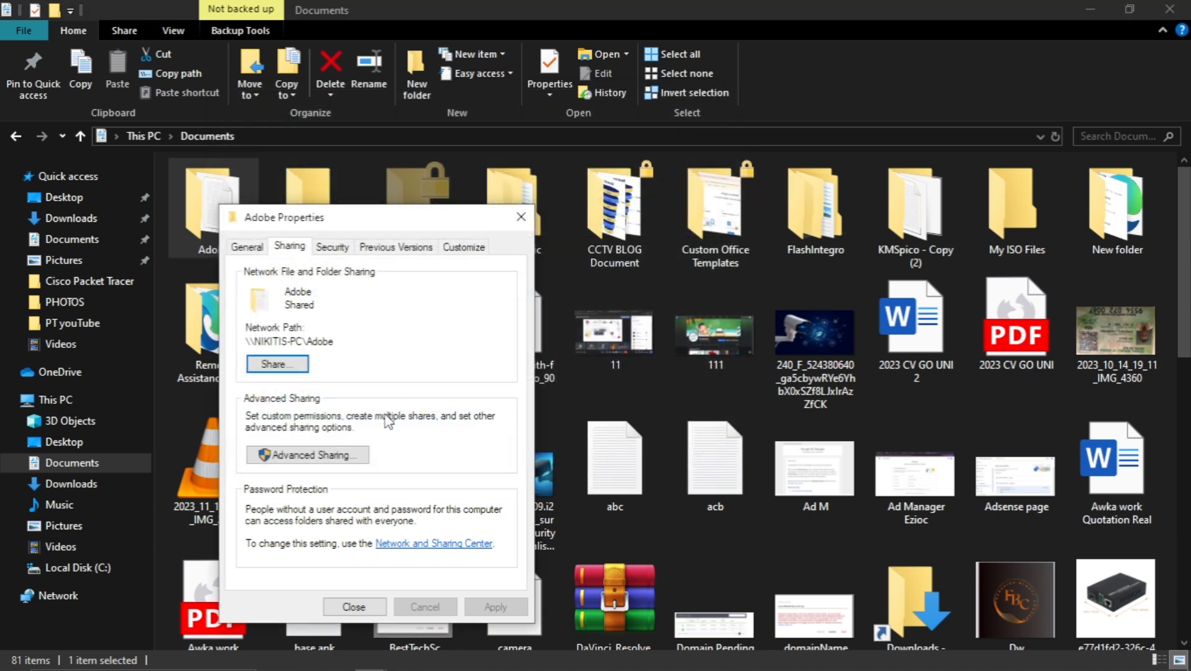
Revisit the Packet Tracer topology, return to File Explorer, and browse the Network location for other computers.
mouse_move(534, 669)
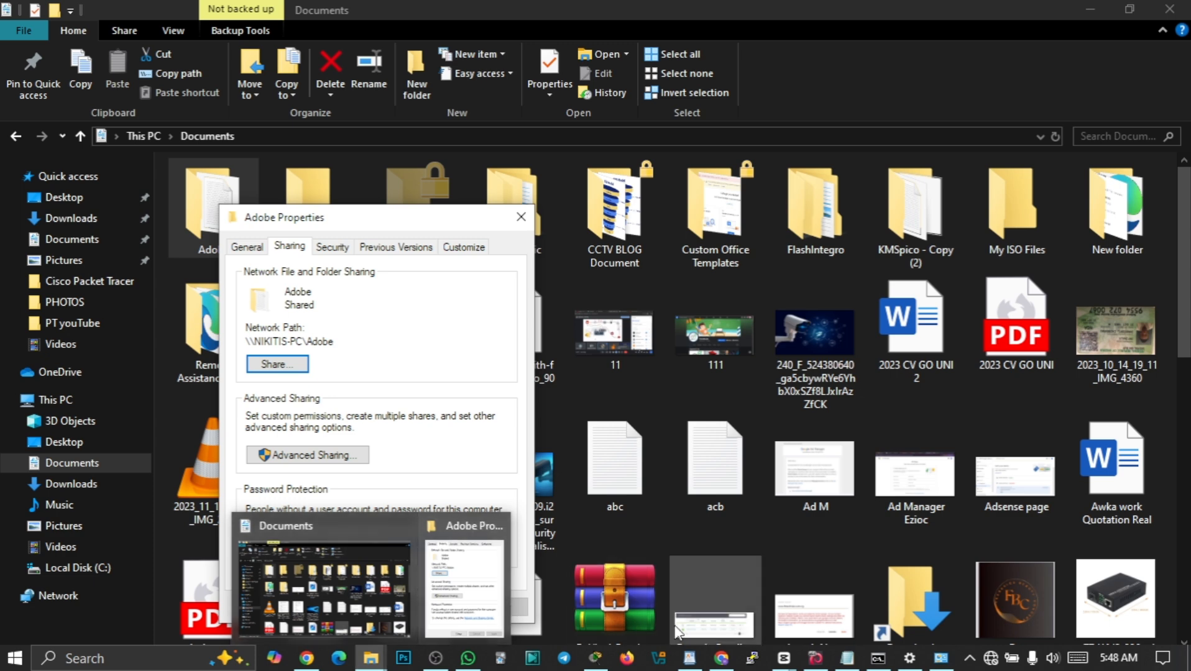
left_click(595, 656)
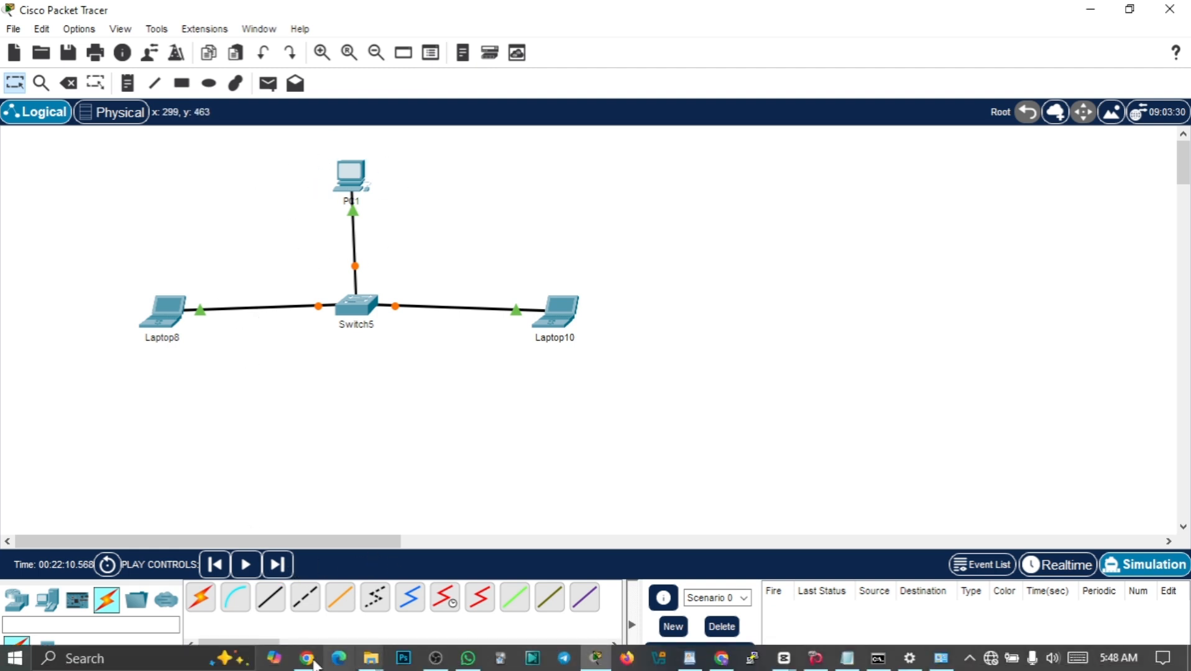
mouse_move(375, 664)
left_click(350, 588)
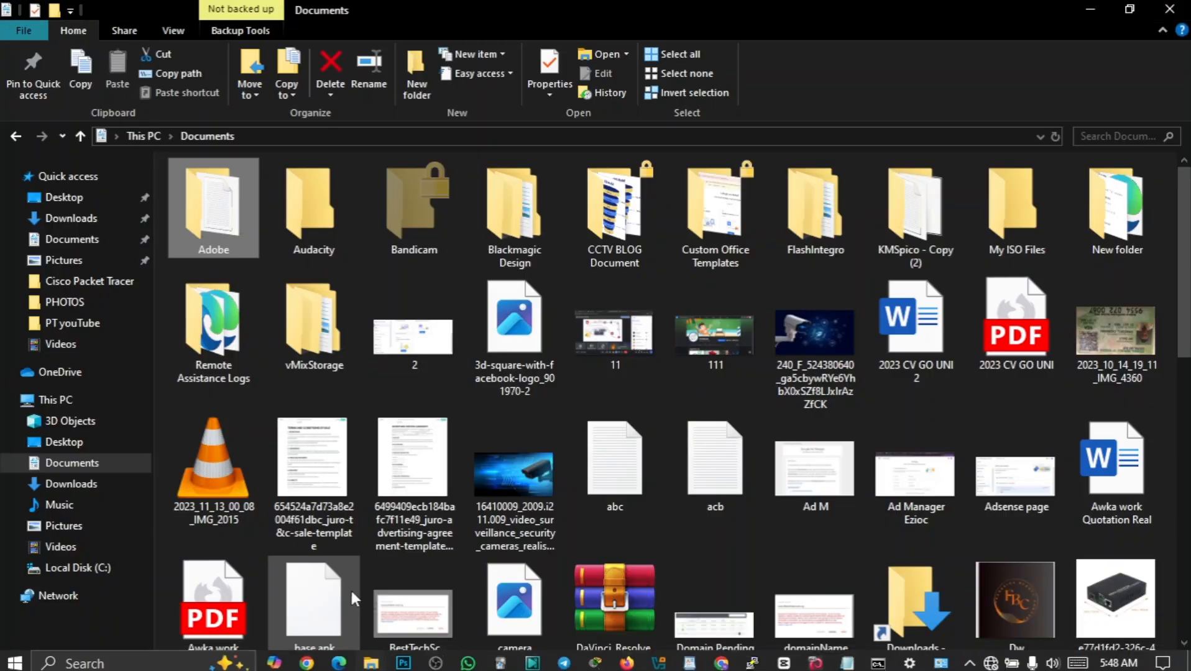
left_click(77, 405)
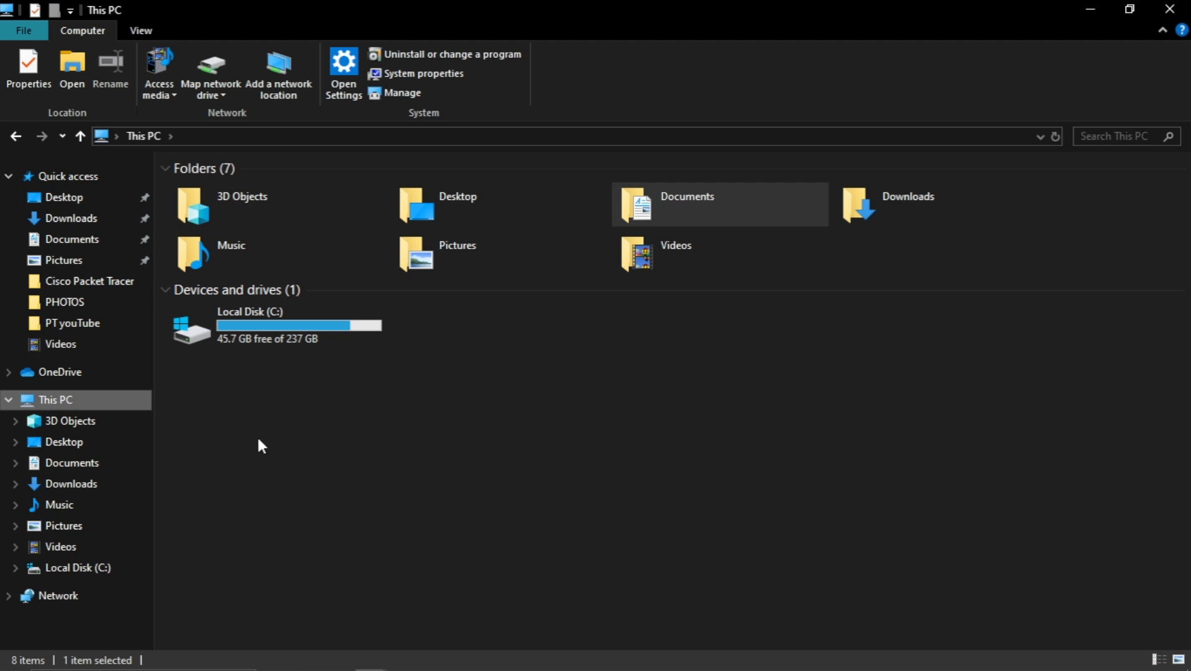
left_click(68, 599)
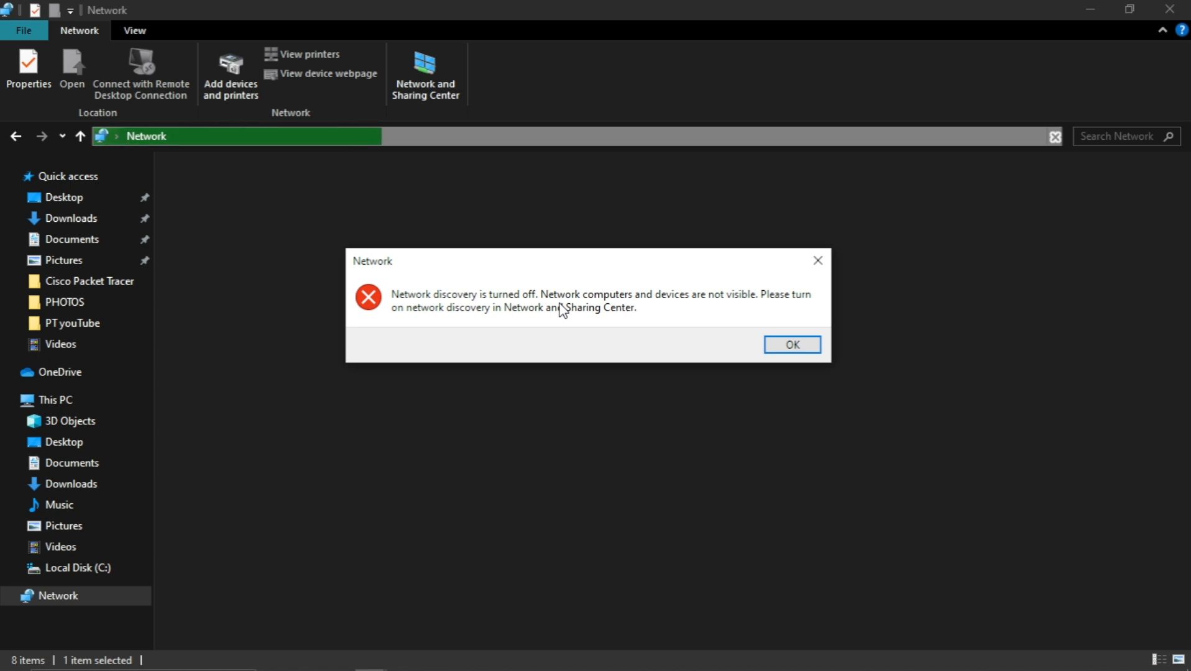
Switch to the advanced sharing settings window and review the All Networks and Private profile options, leaving both sections collapsed.
mouse_move(533, 665)
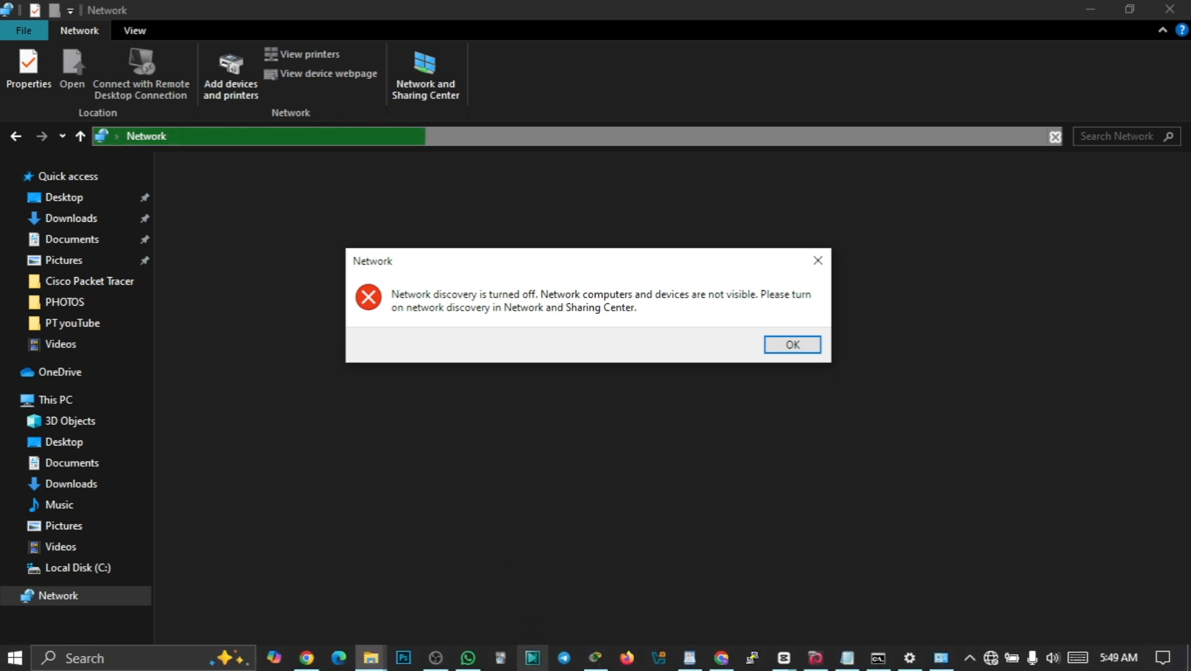
left_click(910, 659)
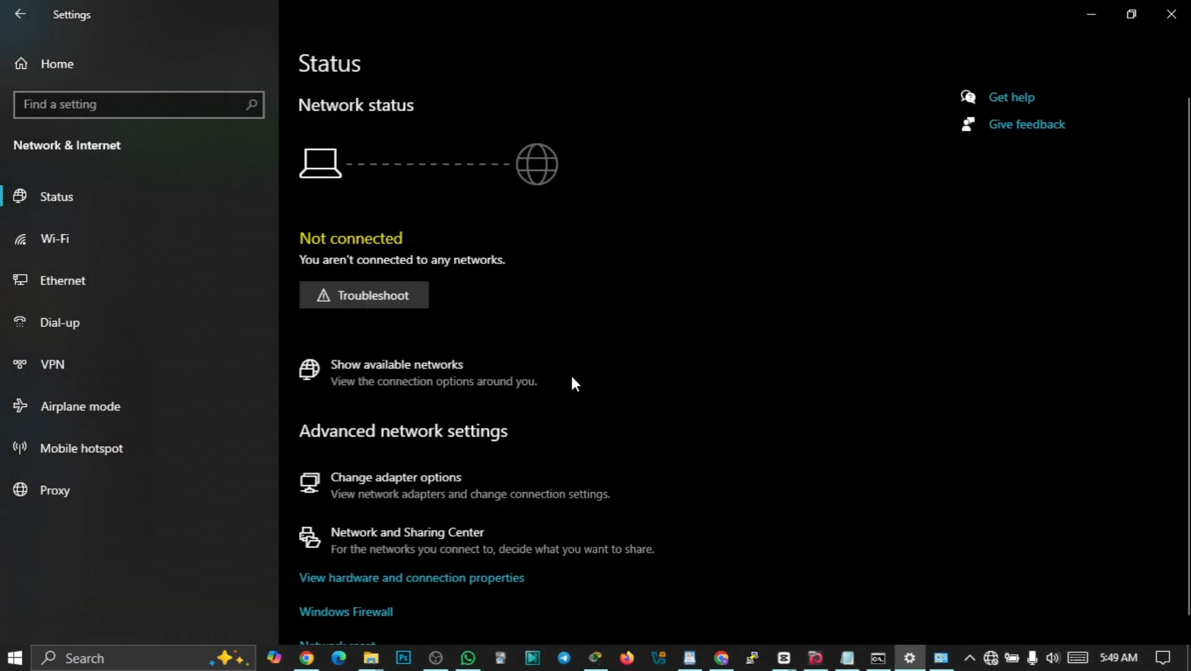
left_click(941, 664)
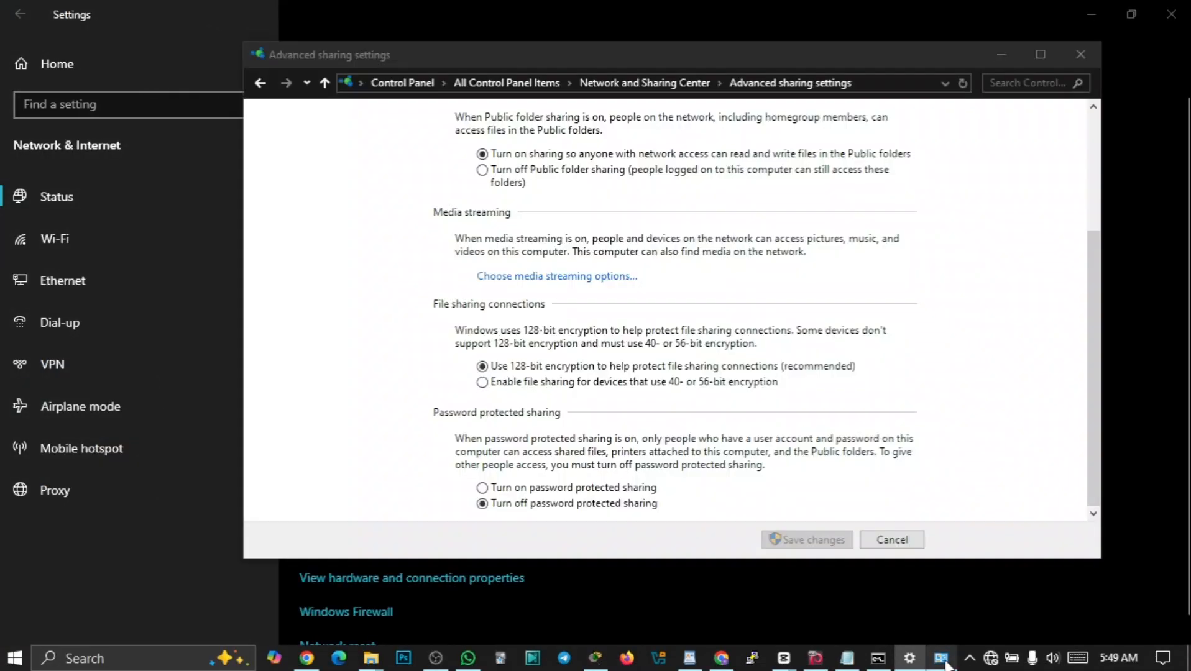
scroll(545, 468, "down", 1)
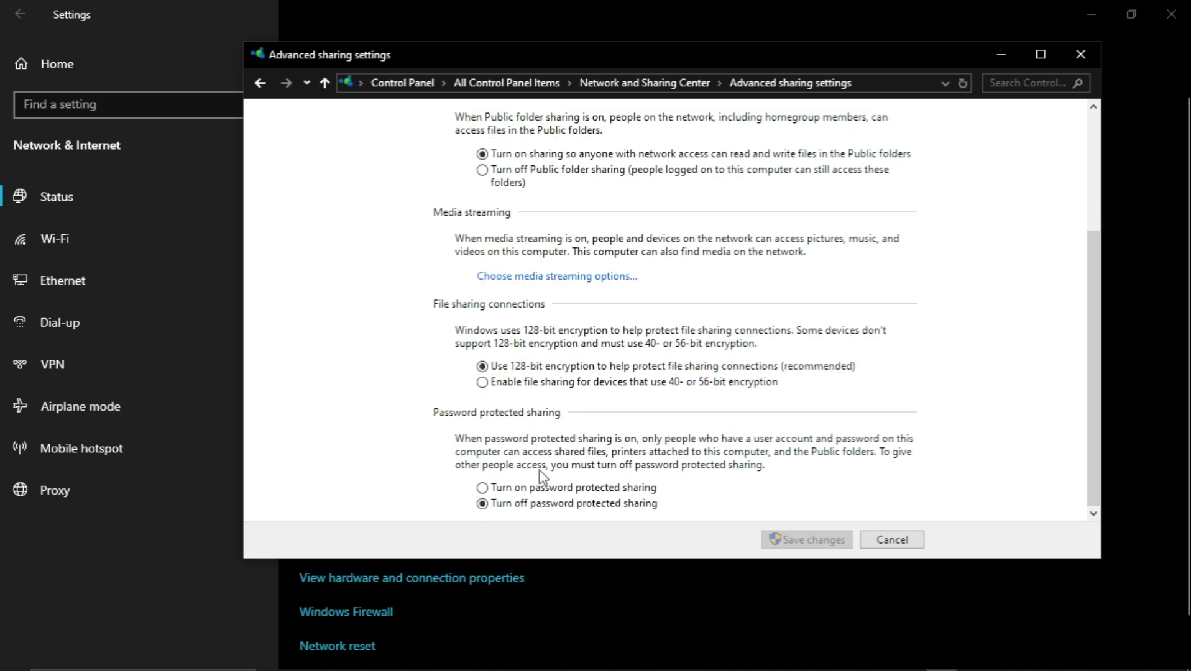
scroll(555, 355, "up", 2)
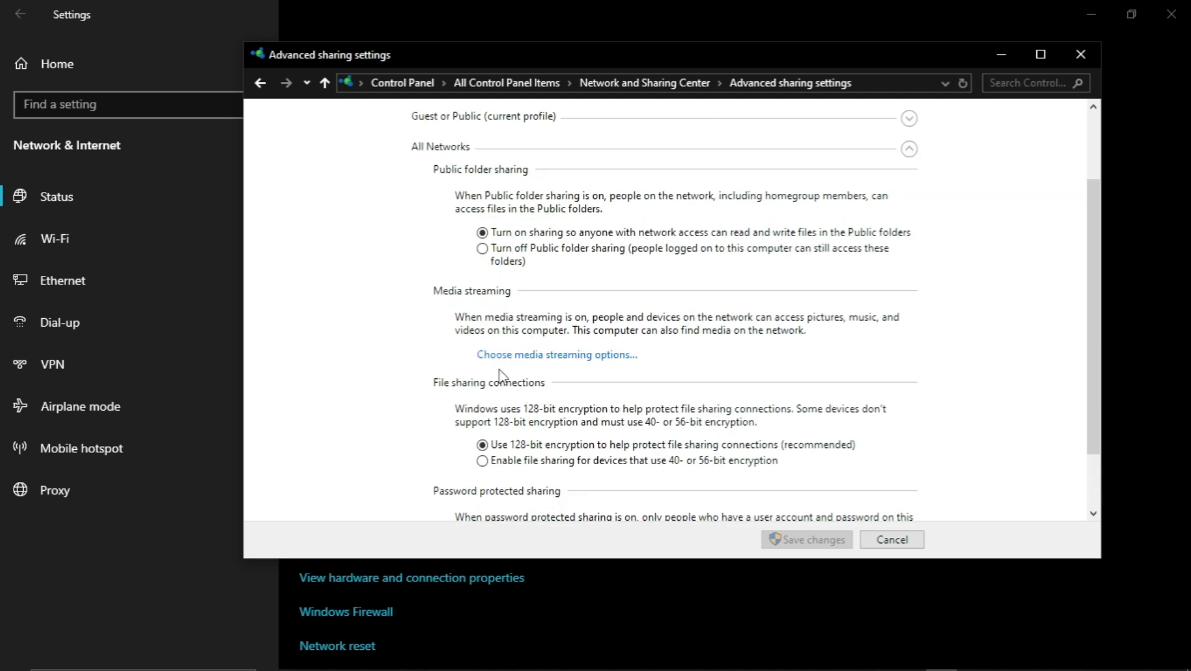
scroll(497, 297, "up", 2)
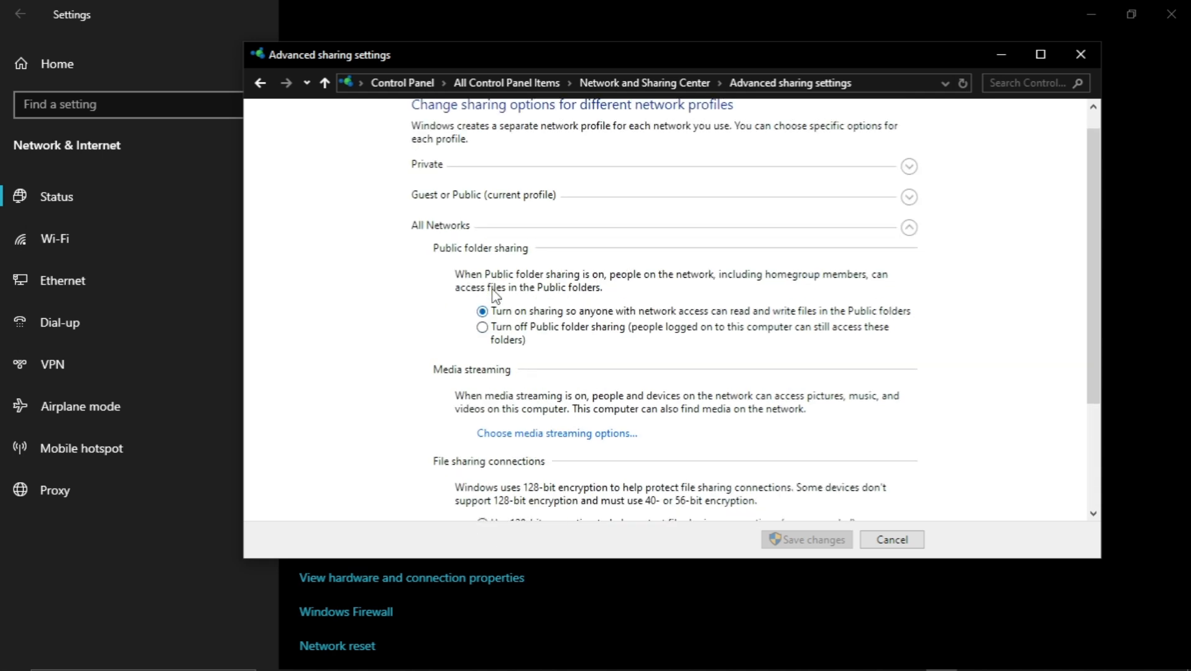
left_click(909, 166)
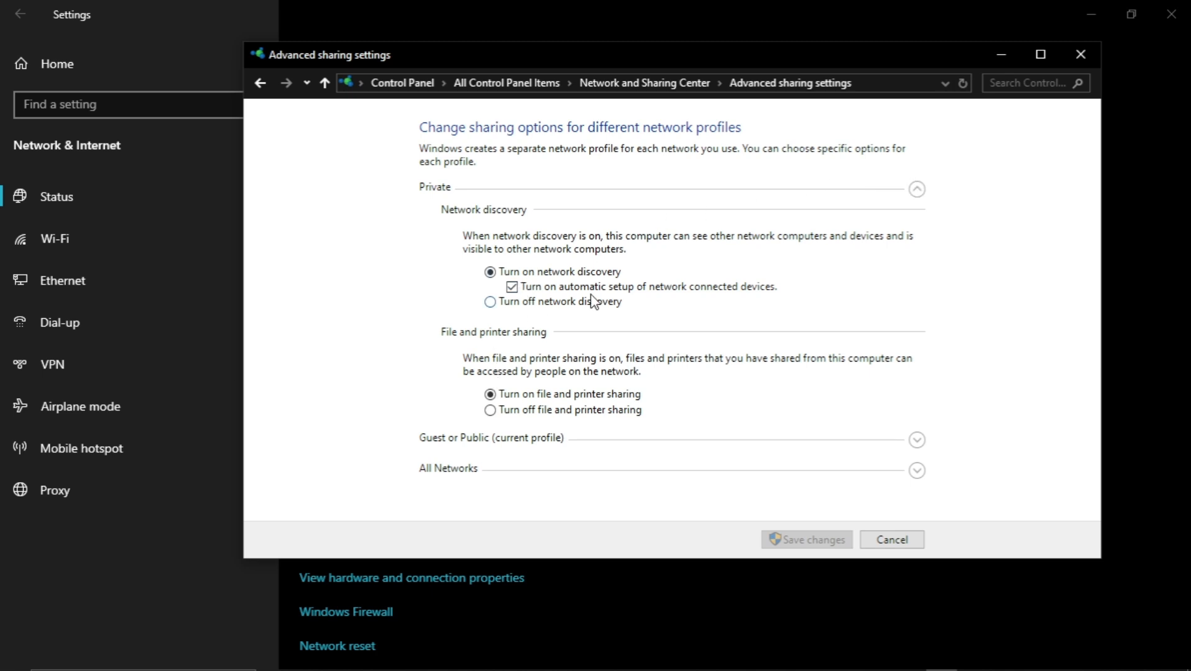
left_click(917, 189)
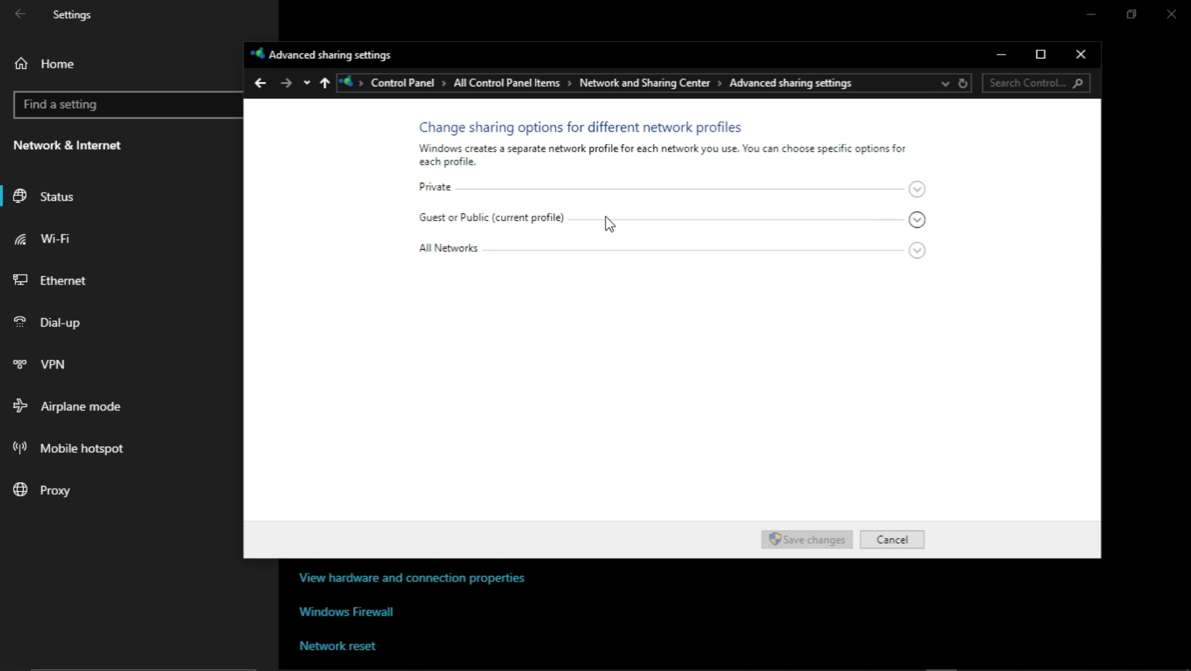
Turn on network discovery for the Guest or Public profile and save the advanced sharing settings.
left_click(917, 220)
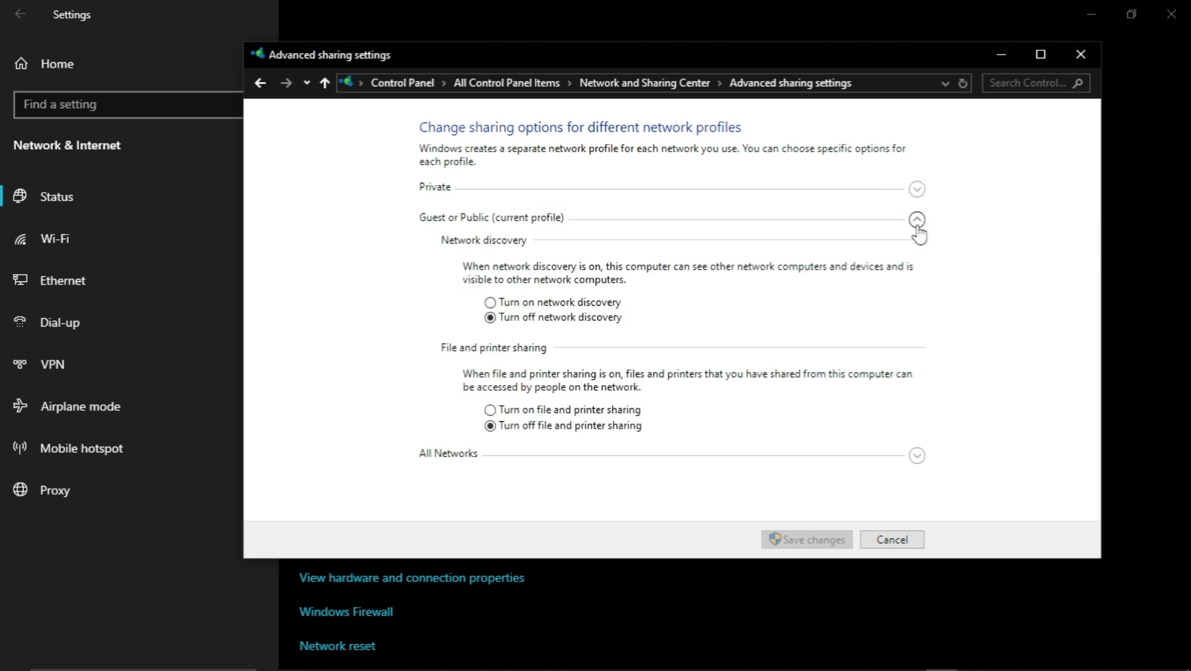
left_click(513, 306)
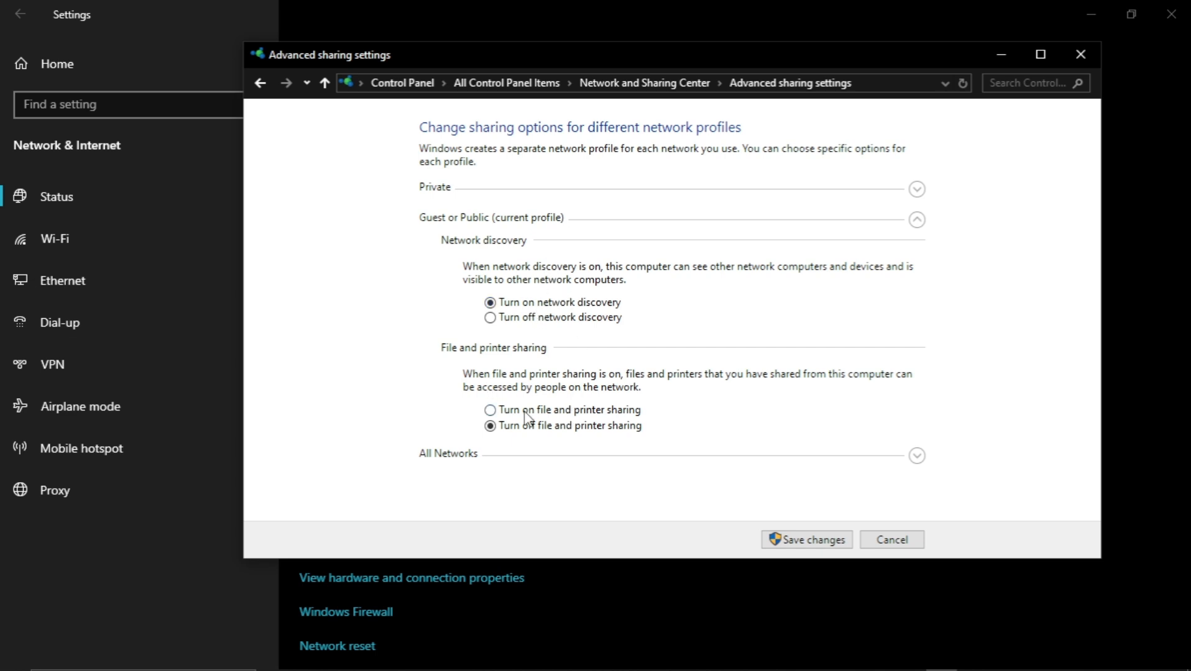
left_click(801, 540)
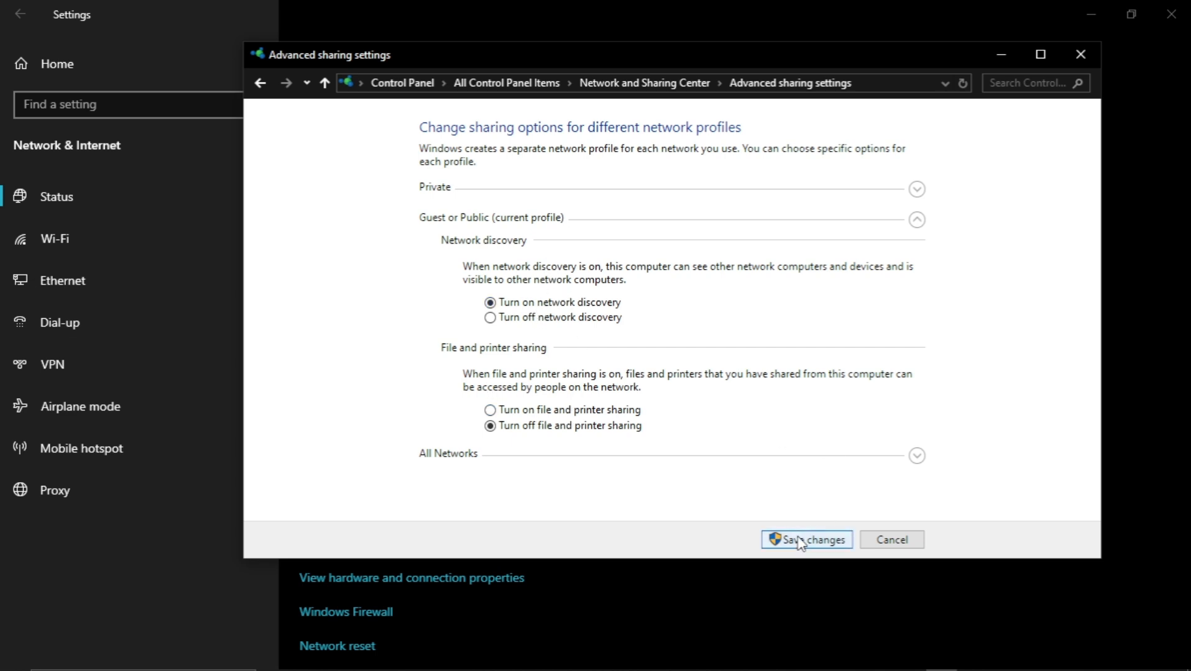
left_click(806, 541)
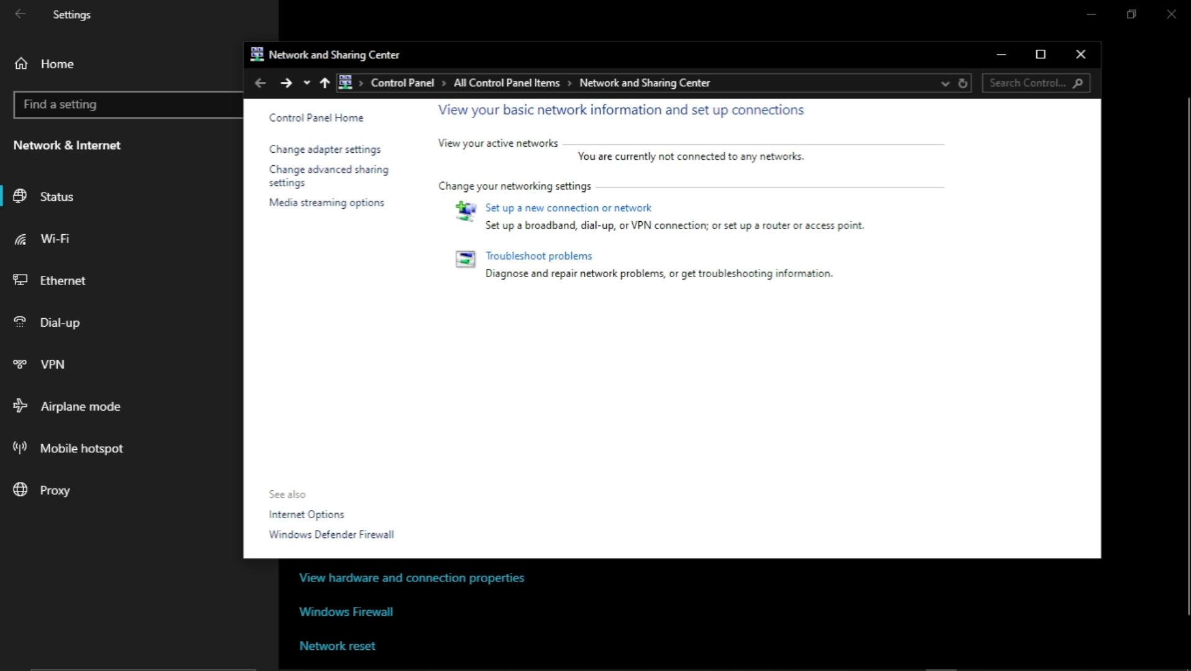
Switch to File Explorer's Network window, dismiss the network discovery message, and browse the Network location again for computers.
mouse_move(626, 639)
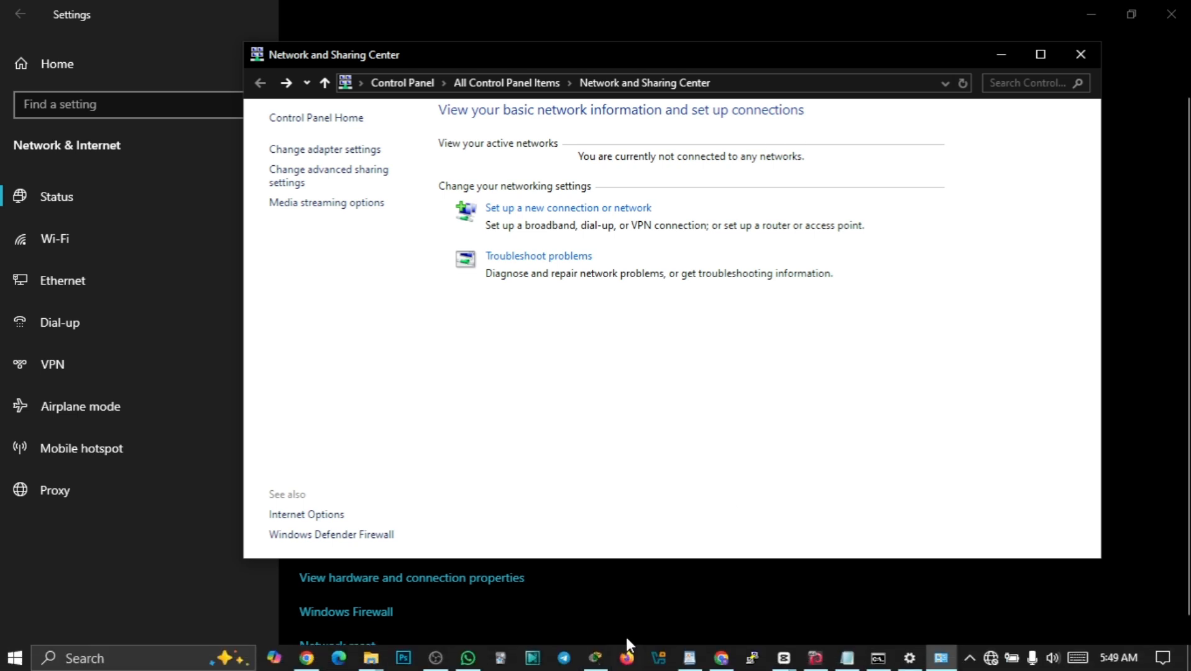
left_click(371, 660)
left_click(348, 591)
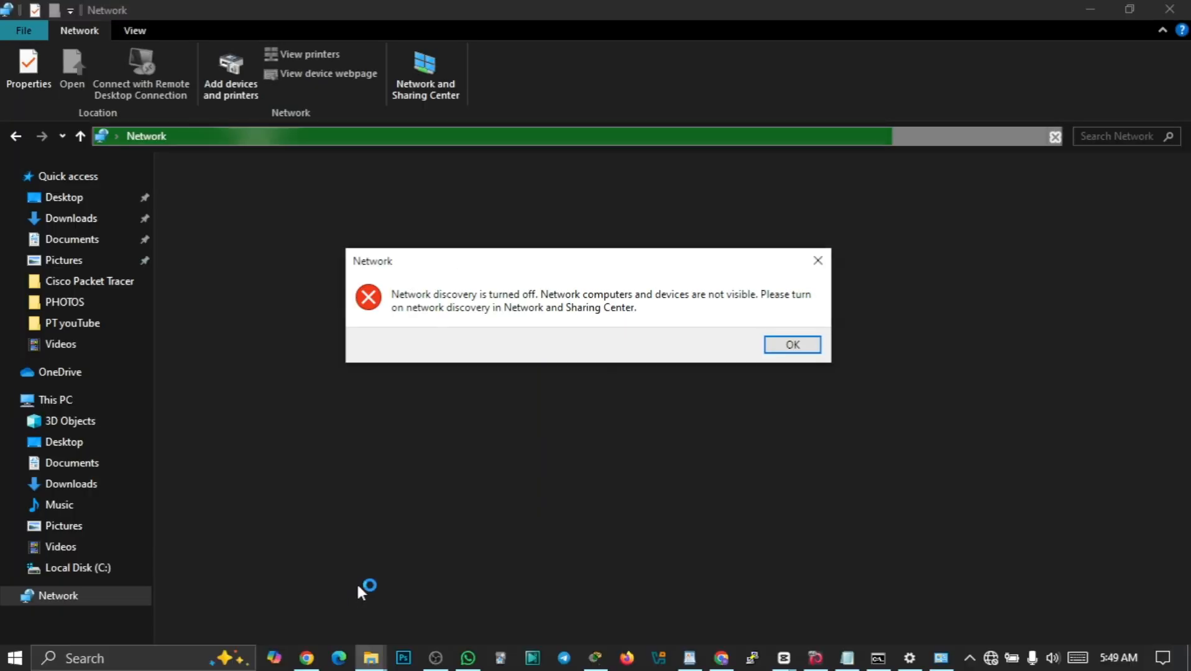
left_click(788, 342)
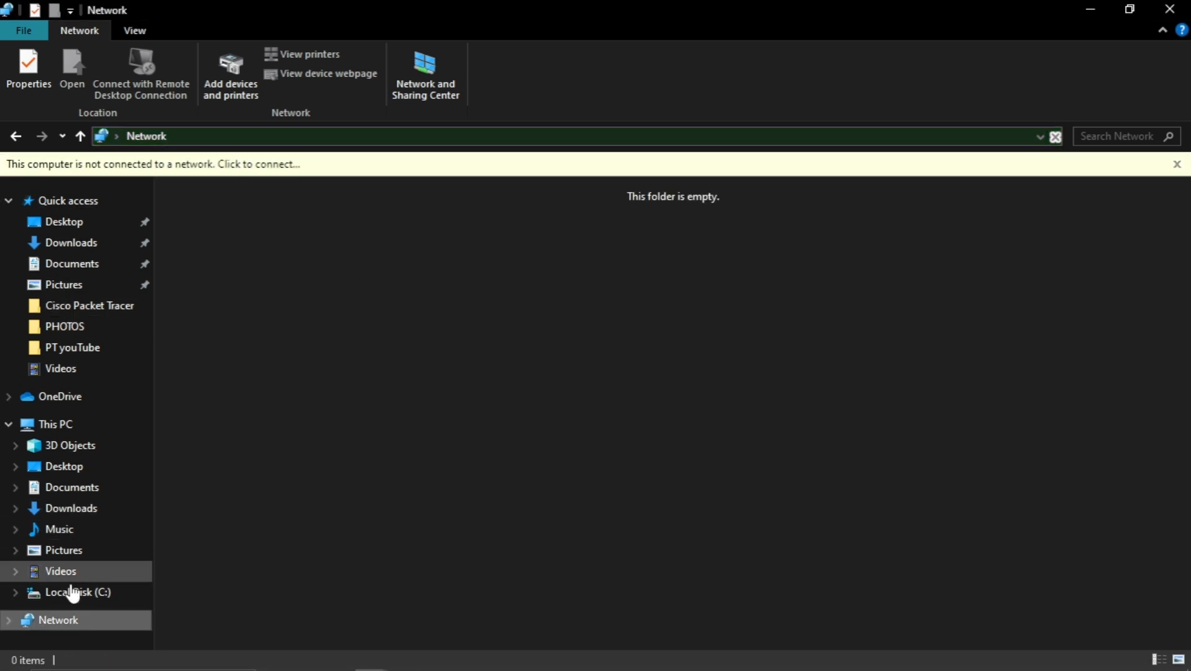
left_click(66, 625)
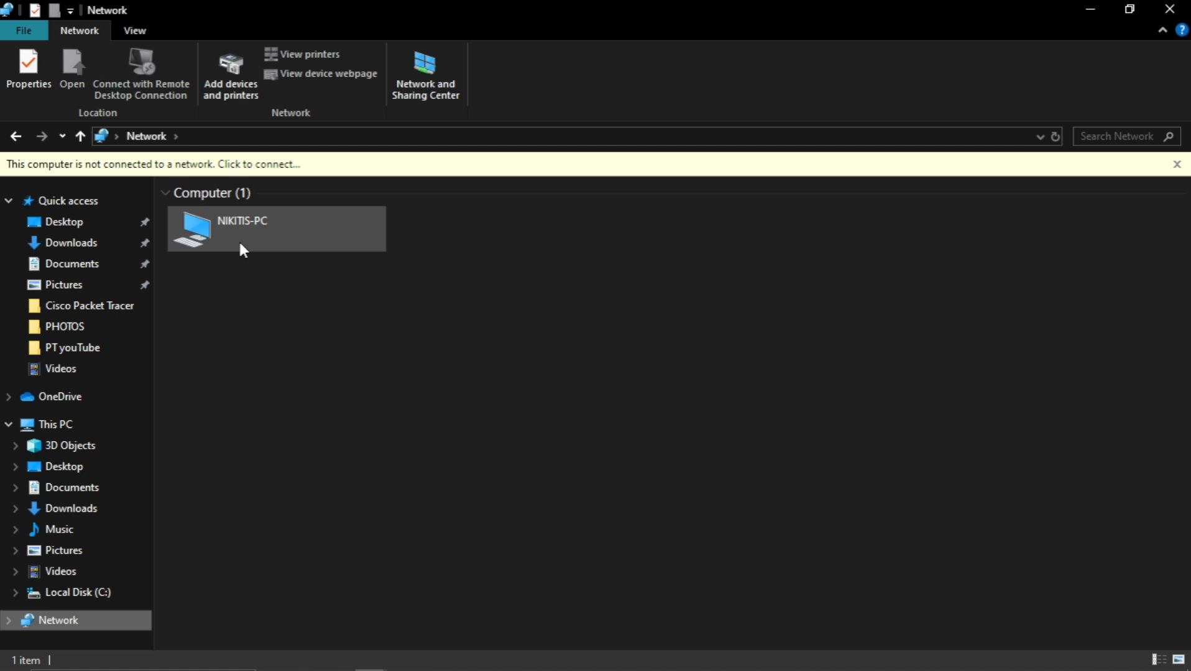
Open the shared Adobe folder on the network computer and review the actions available for its text file.
double_click(242, 231)
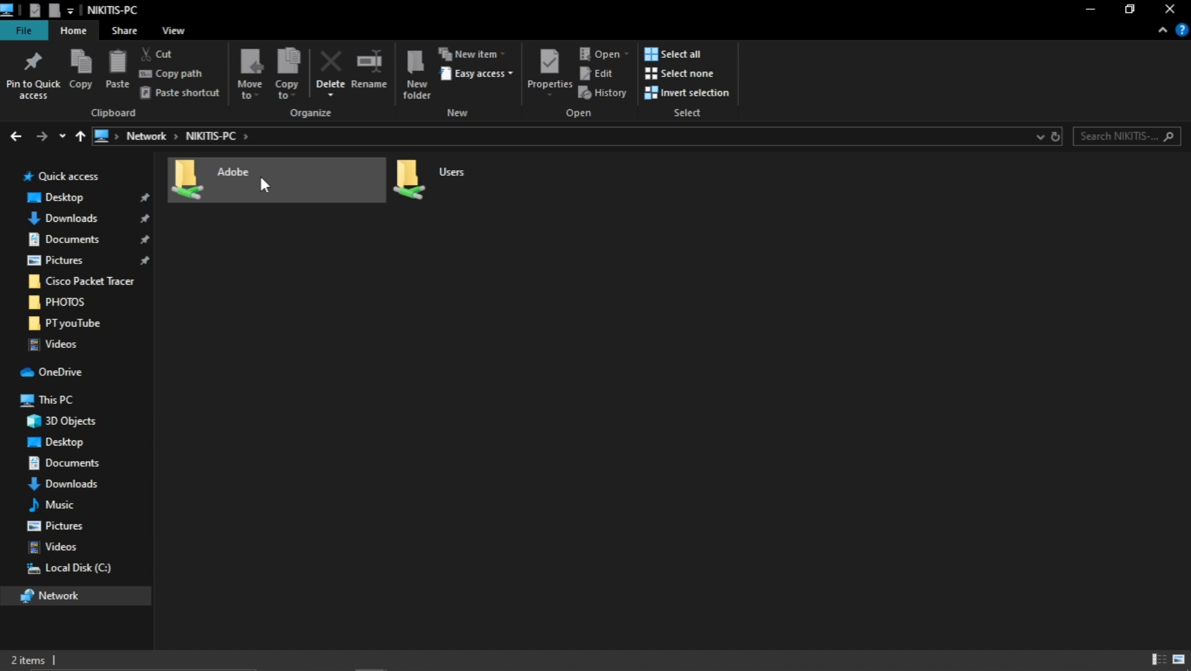
double_click(260, 172)
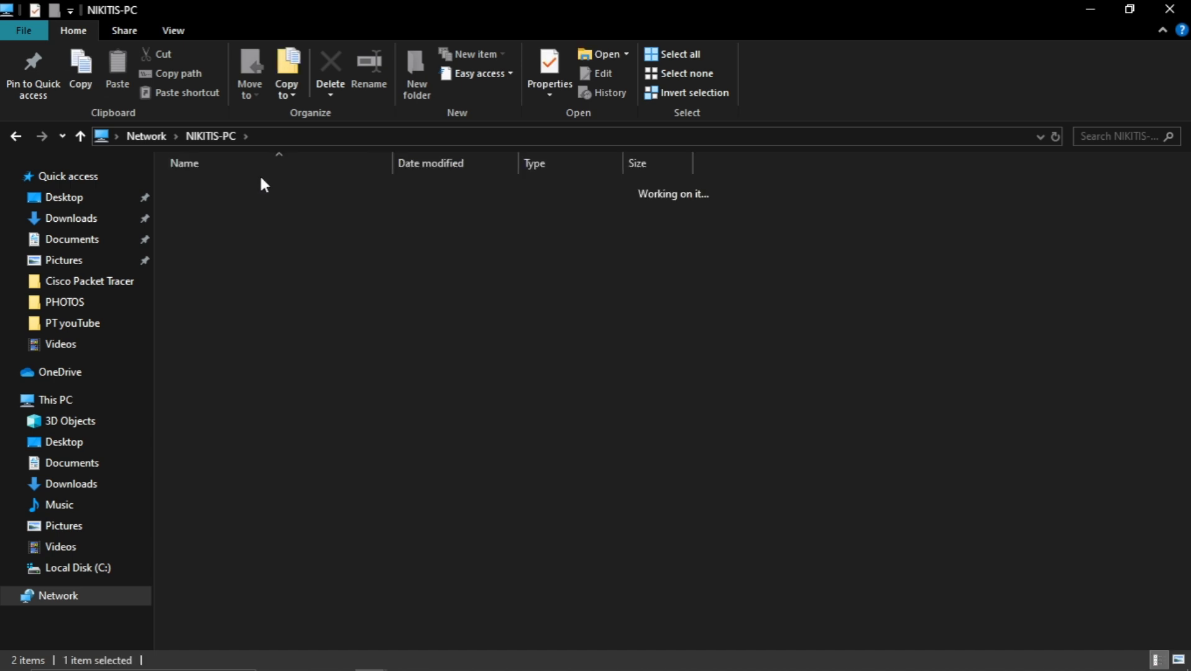
left_click(306, 190)
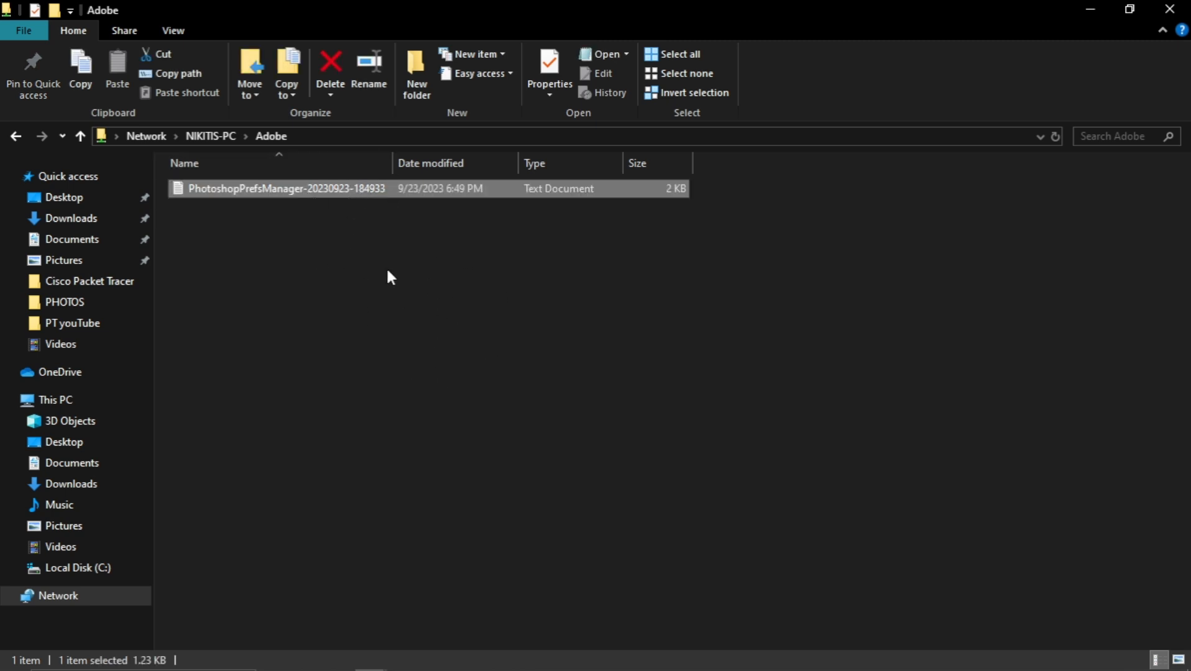
right_click(349, 188)
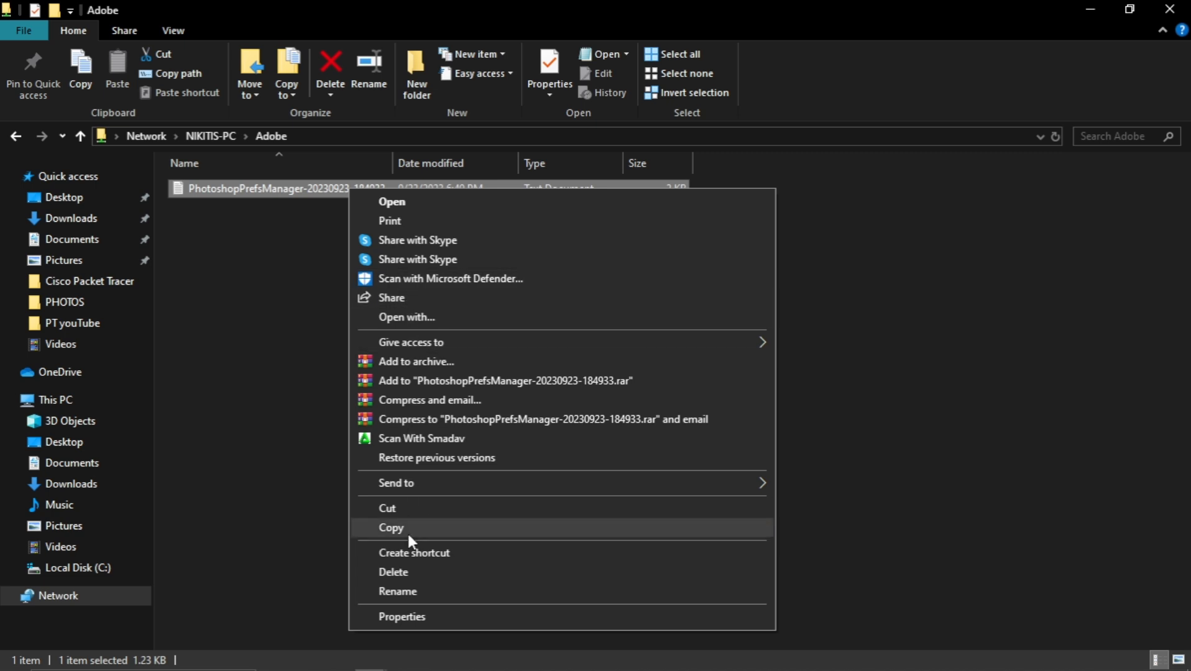
left_click(241, 247)
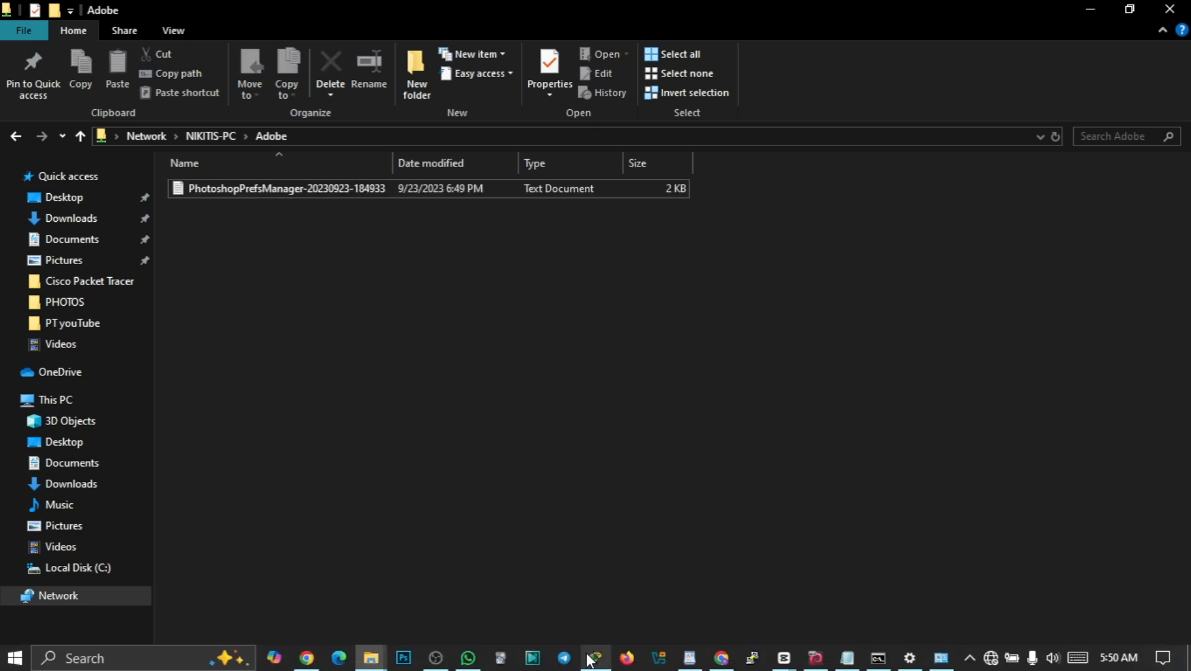
Switch to Packet Tracer, shift the whole topology to the left, and bring Laptop10 closer to Switch5.
left_click(593, 659)
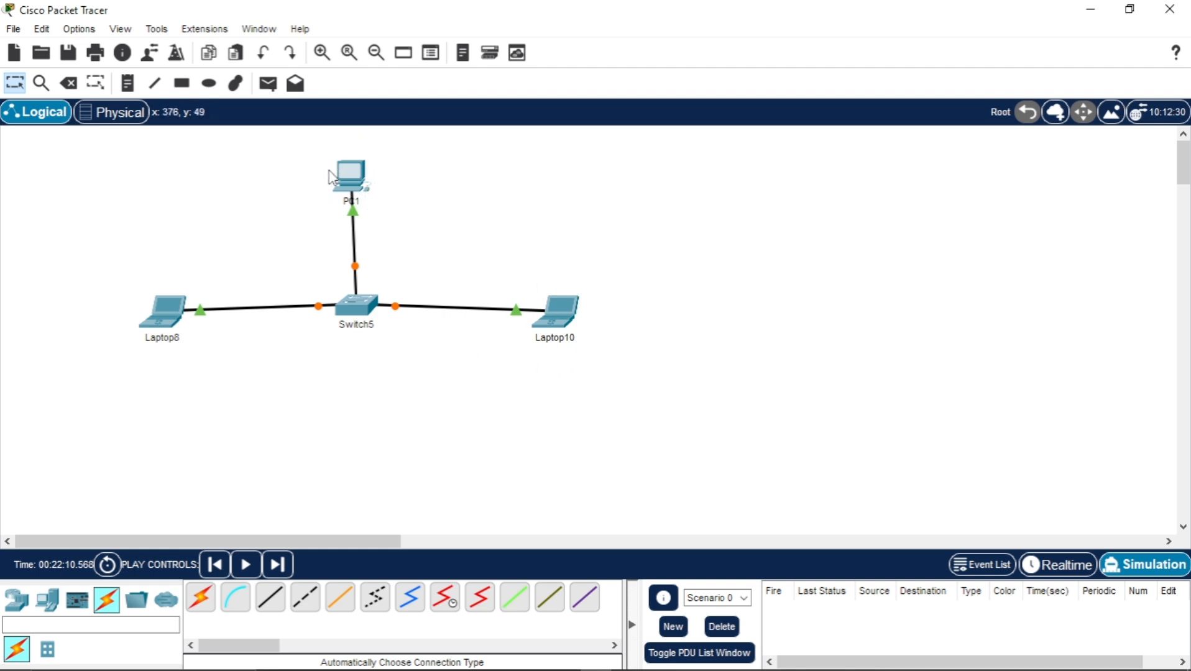
mouse_move(560, 354)
left_click_drag(117, 130, 615, 406)
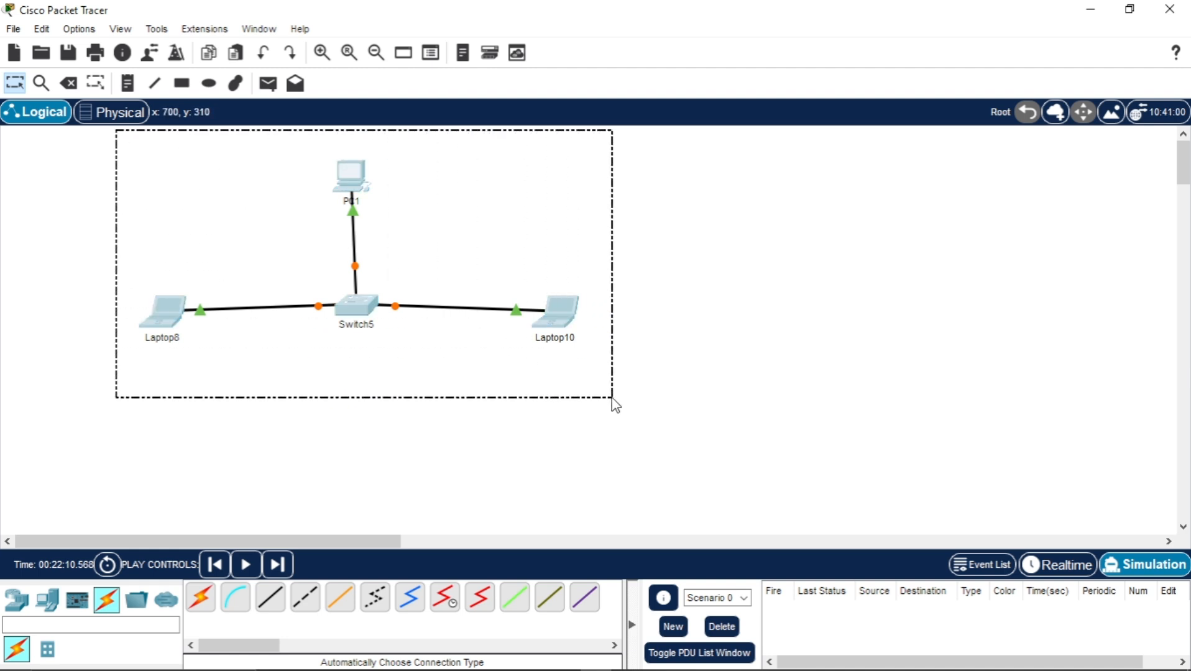
left_click_drag(359, 305, 265, 325)
left_click_drag(479, 335, 378, 308)
left_click(591, 245)
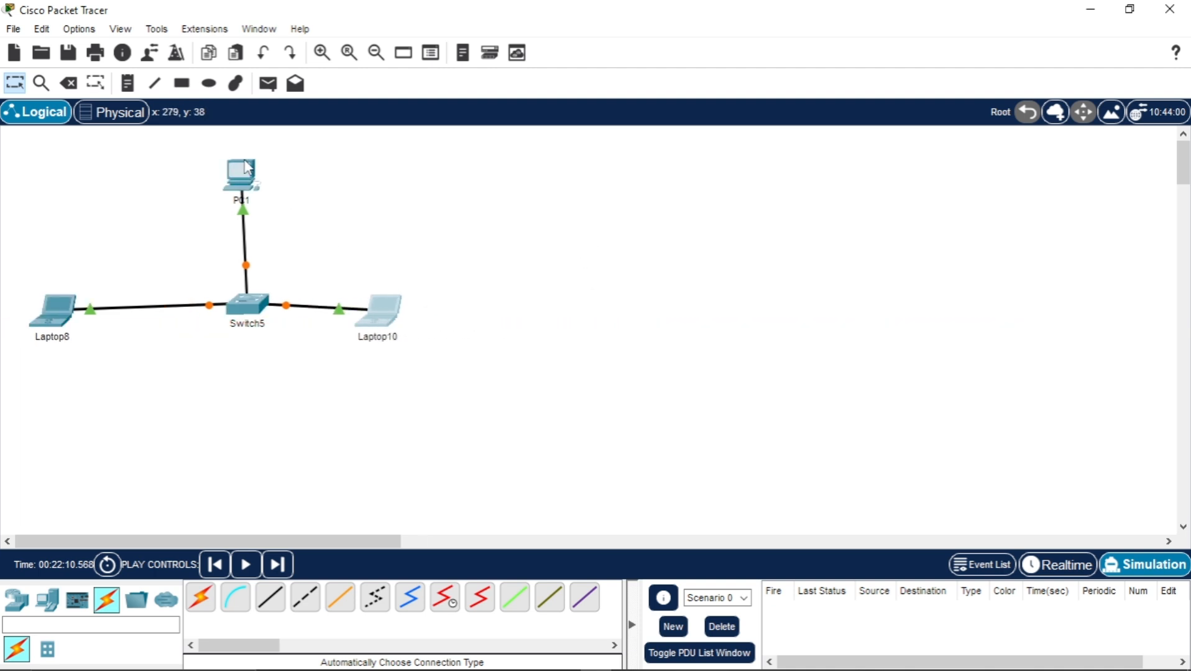
Bring PC1 and Laptop8 closer to Switch5, and shift the whole topology up and to the left.
left_click_drag(243, 164, 244, 210)
left_click_drag(53, 304, 153, 305)
left_click_drag(242, 173, 92, 362)
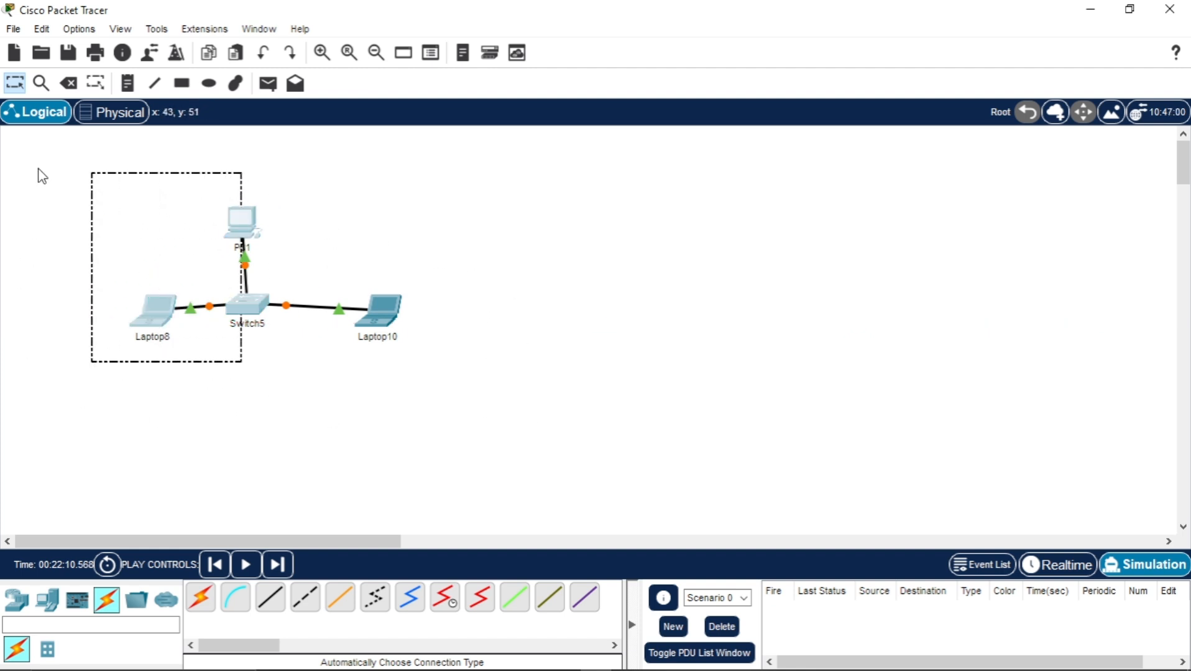
left_click_drag(36, 162, 453, 423)
left_click_drag(379, 324, 305, 267)
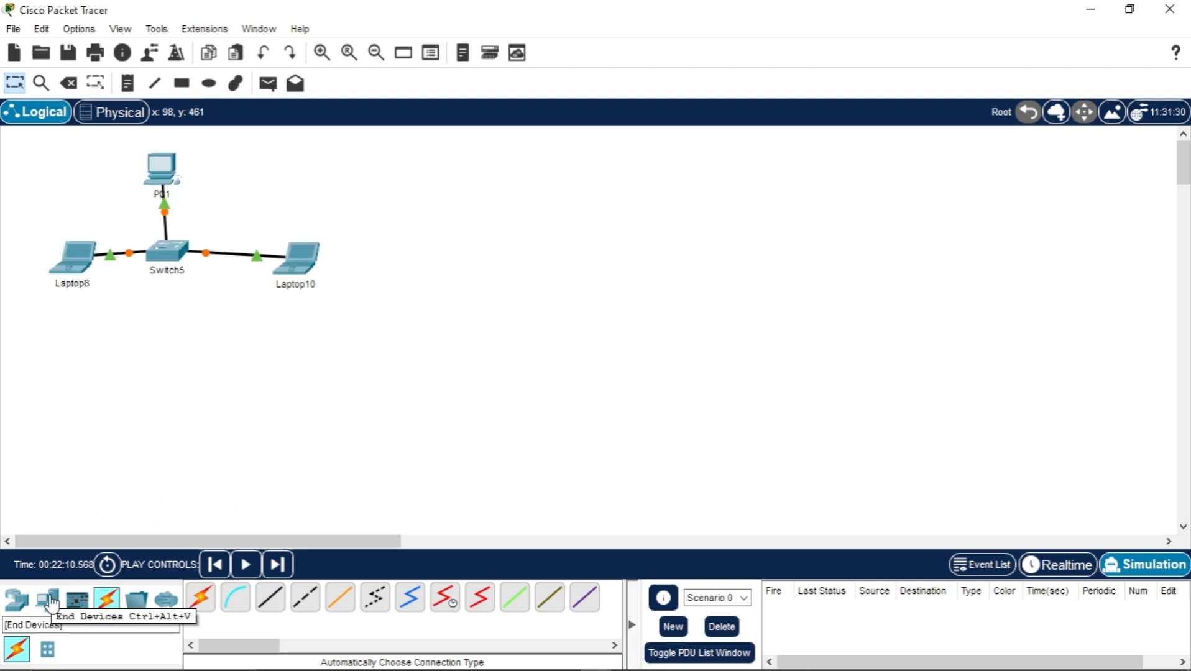
Move the whole topology to the right and slightly down, and spread Laptop8 and Laptop10 farther from Switch5.
left_click_drag(45, 159, 339, 345)
left_click_drag(166, 256, 314, 289)
left_click(153, 205)
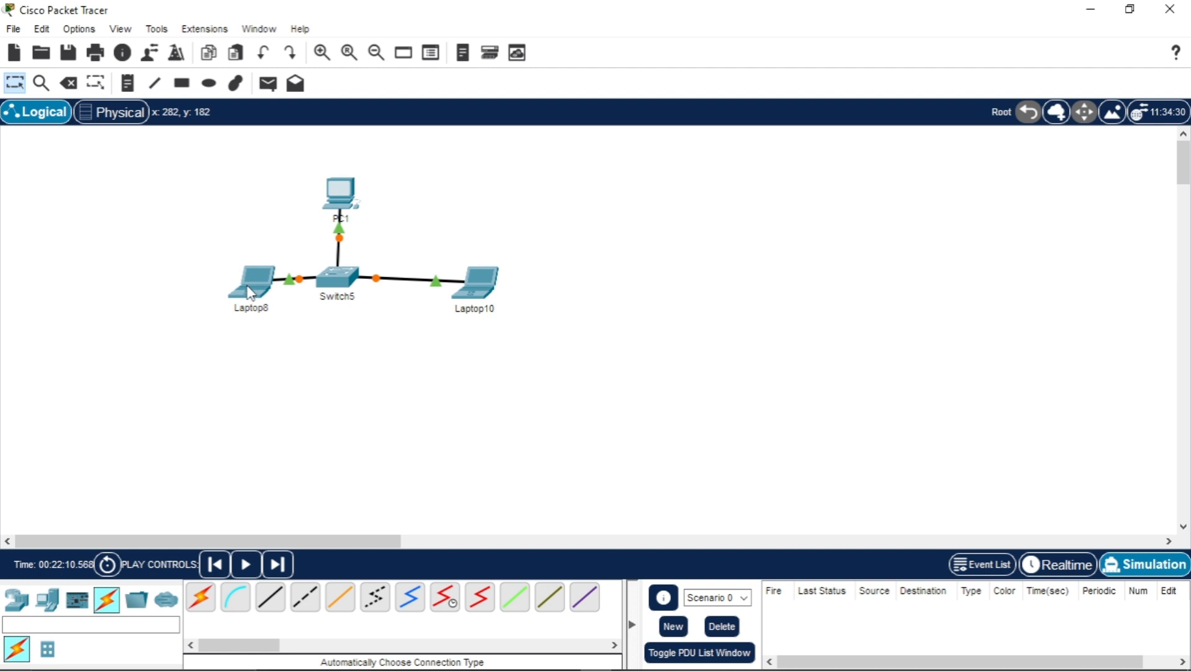
mouse_move(266, 274)
left_click_drag(198, 176, 519, 370)
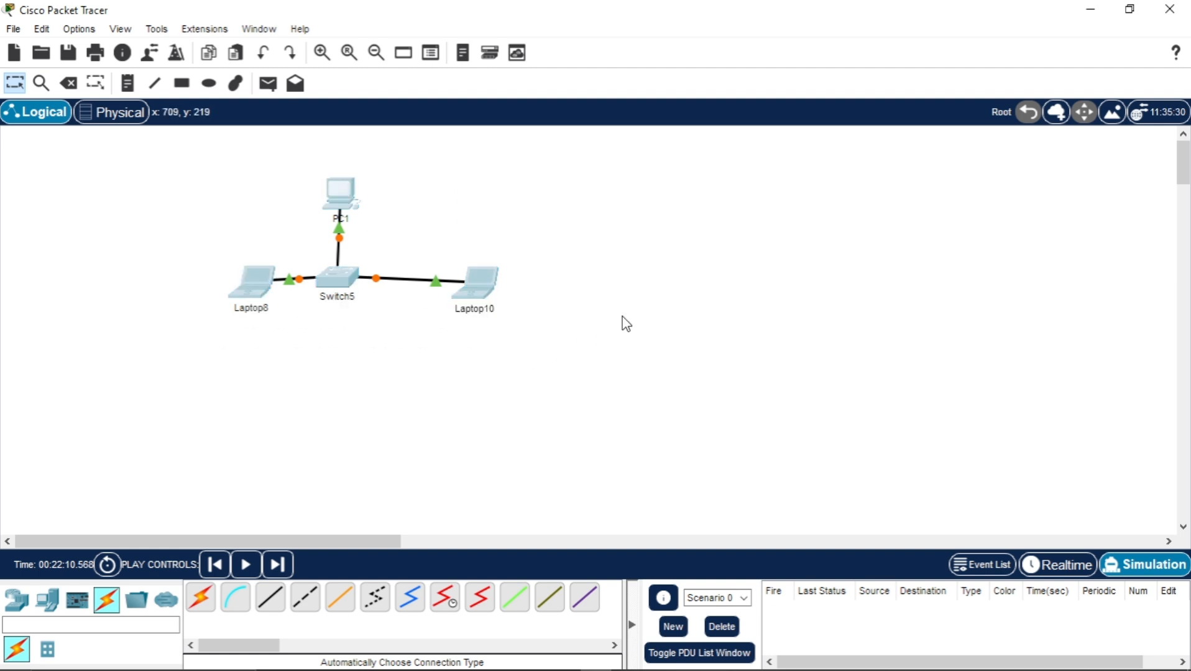
left_click(623, 316)
left_click_drag(236, 299, 111, 298)
left_click_drag(476, 286, 536, 274)
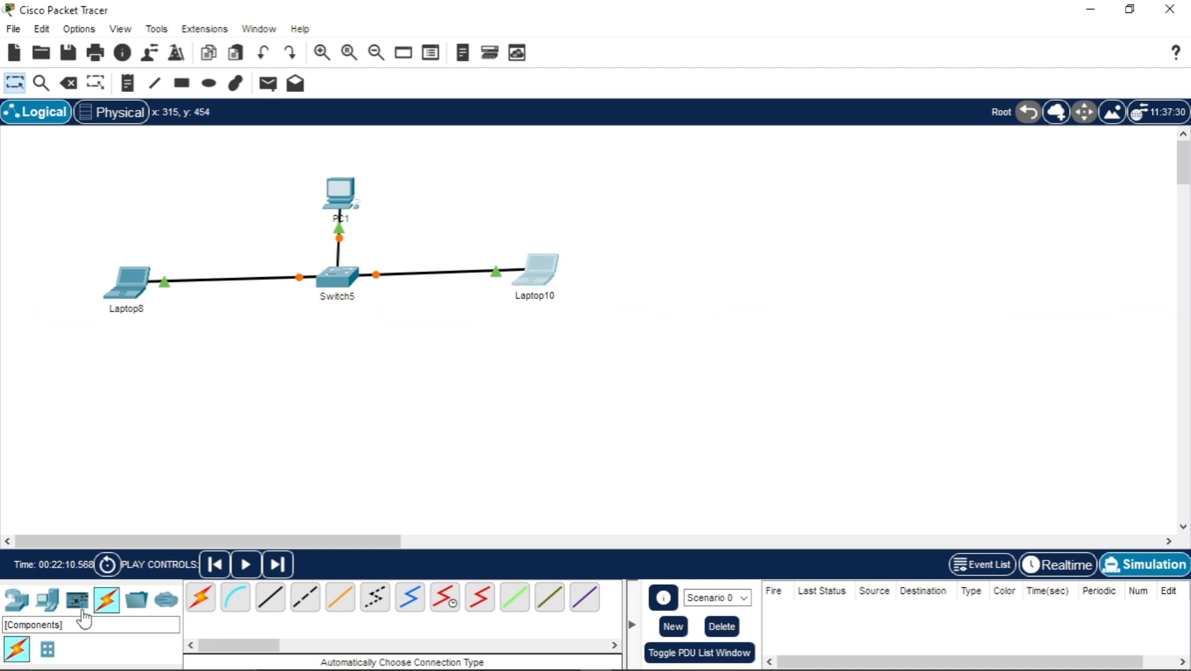
Add a Server end device to the workspace below Switch5.
left_click(53, 600)
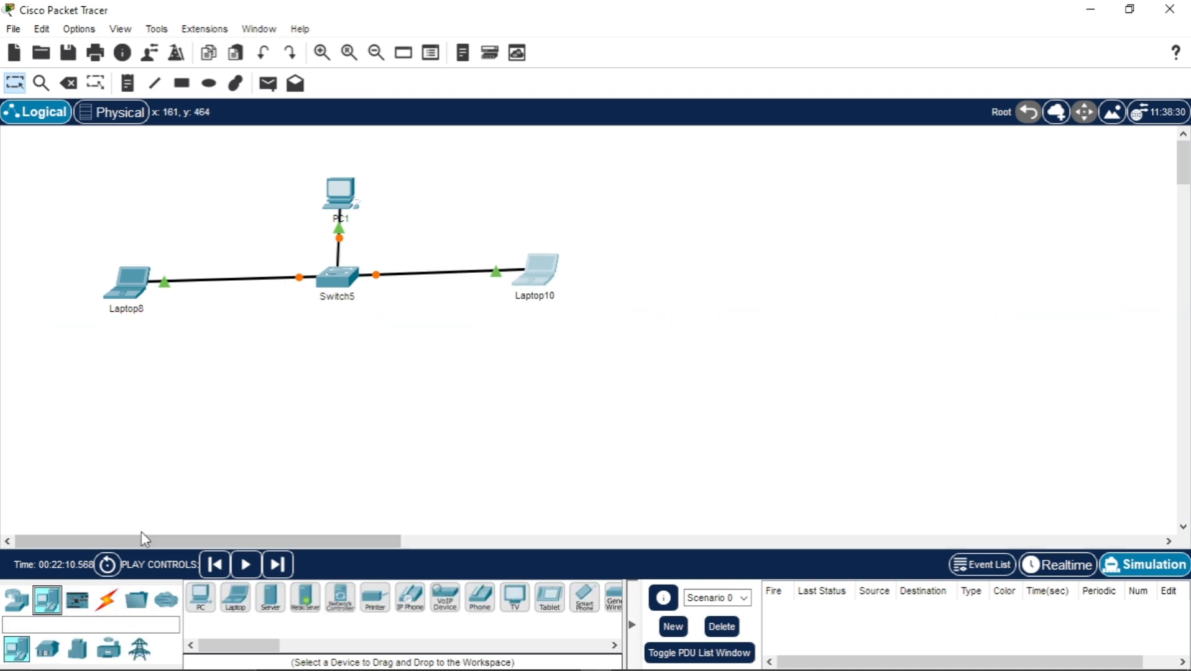
left_click(270, 598)
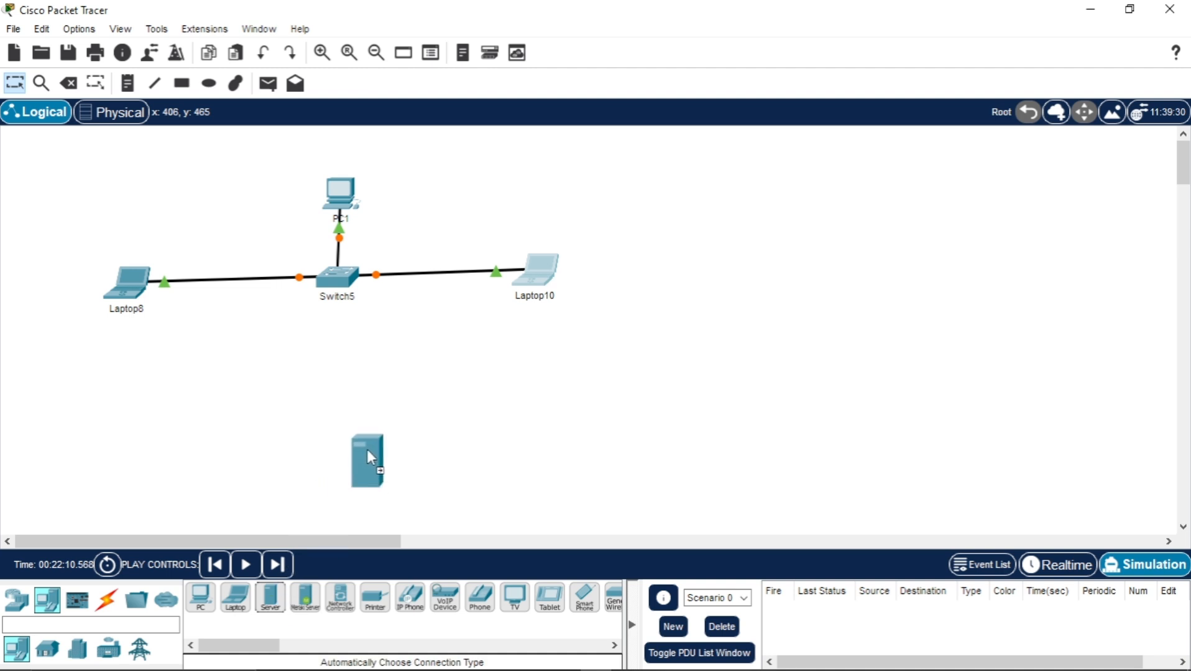
left_click(326, 421)
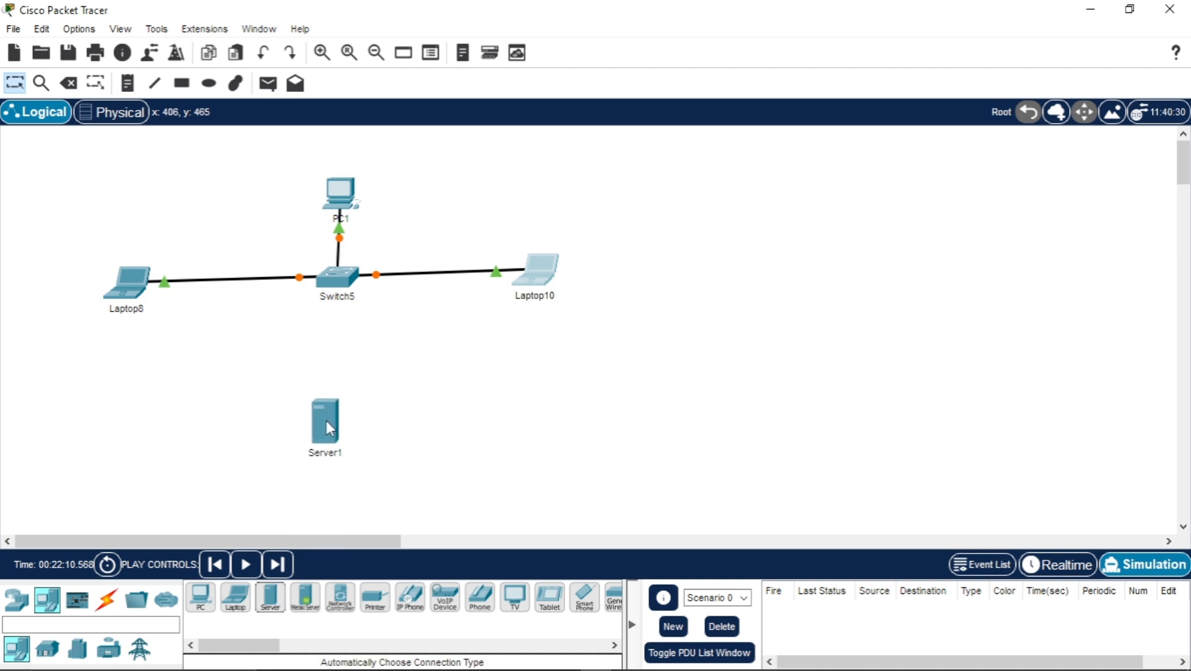
Rearrange PC1 to the upper left of Switch5, Laptop10 above the switch, and Server1 well to its right.
left_click_drag(339, 185, 207, 174)
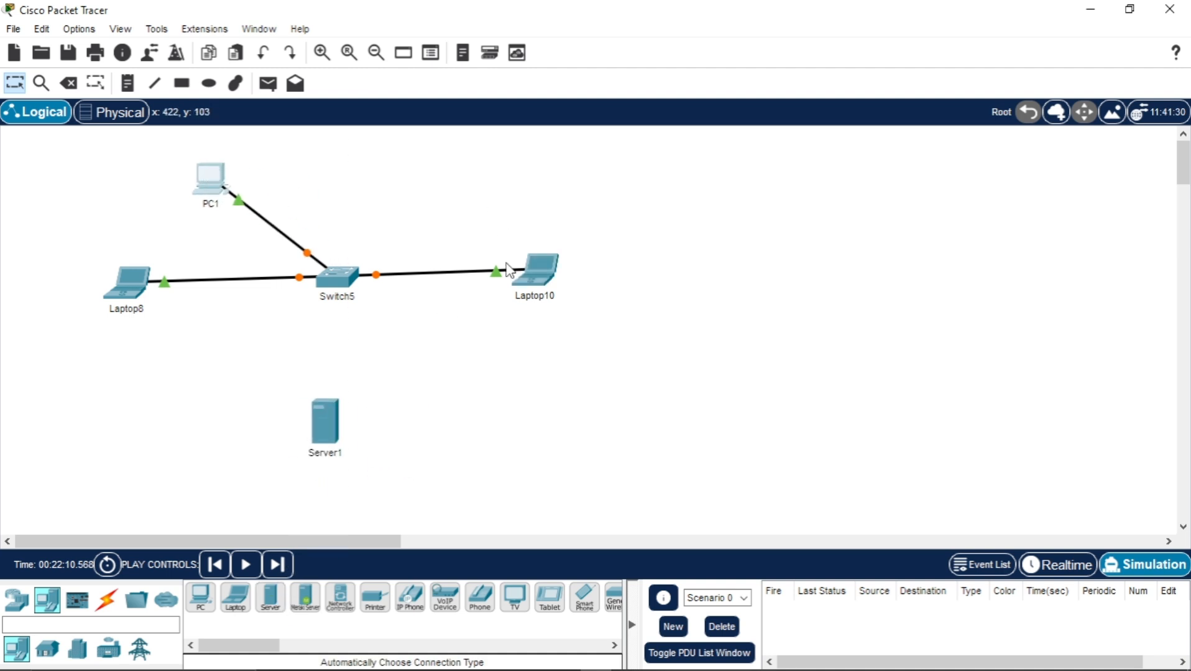
left_click_drag(534, 261, 374, 176)
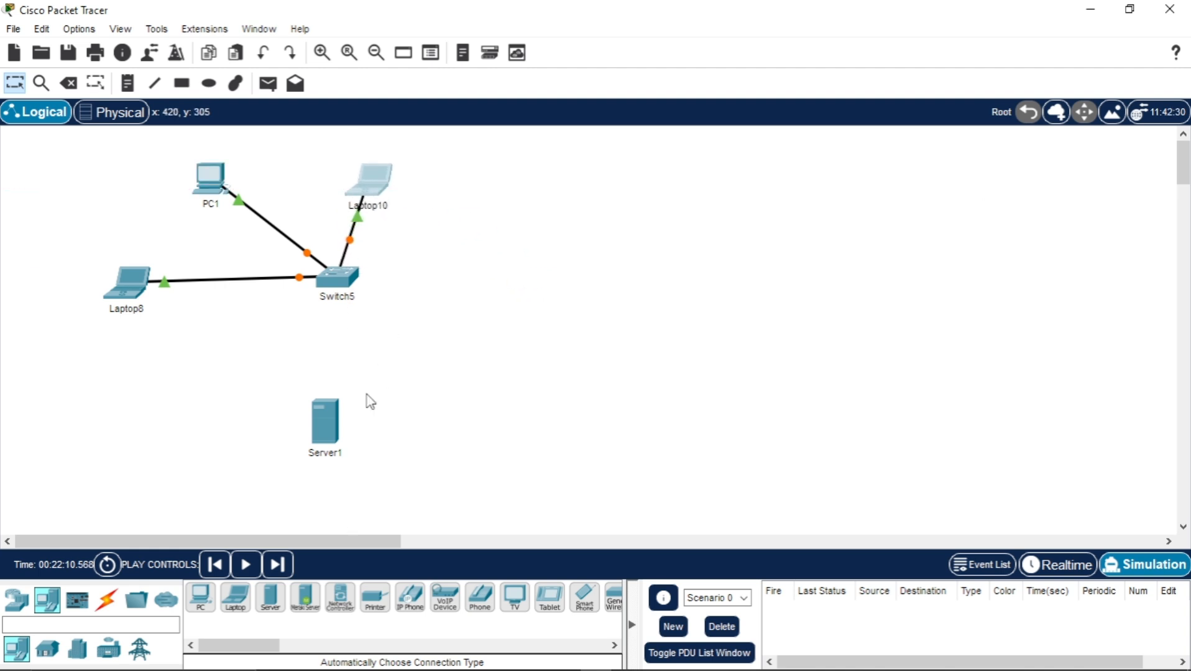
left_click_drag(328, 418, 645, 243)
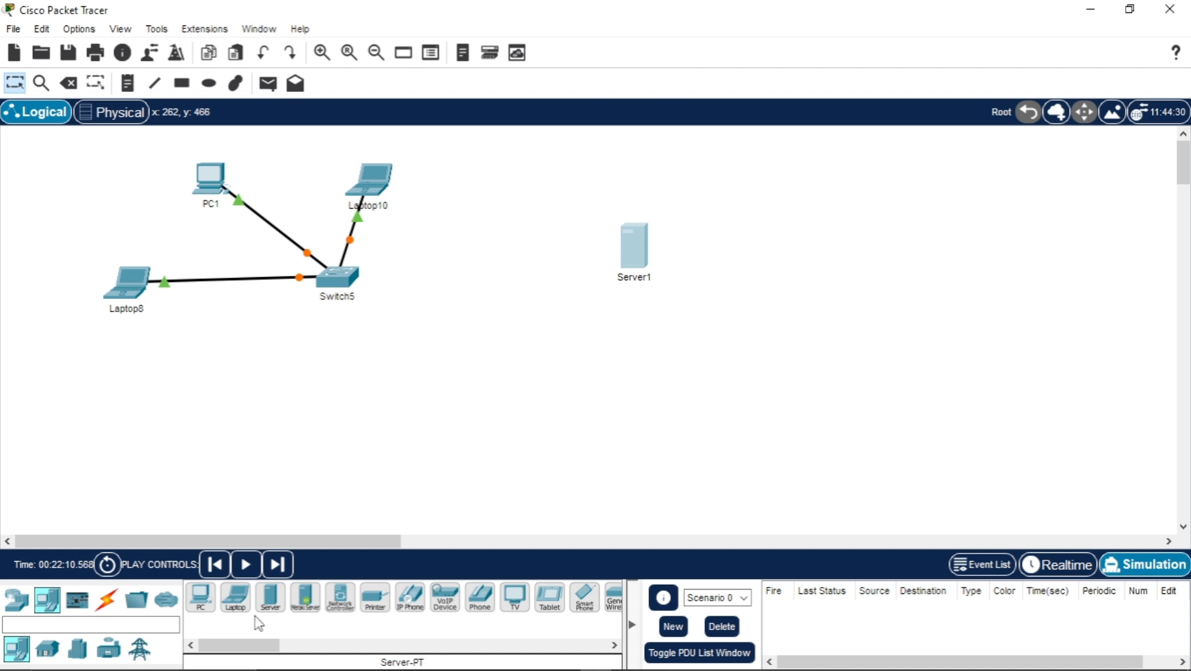
Add a second server above Server1, and move Server1 to the right of the new server.
left_click(270, 597)
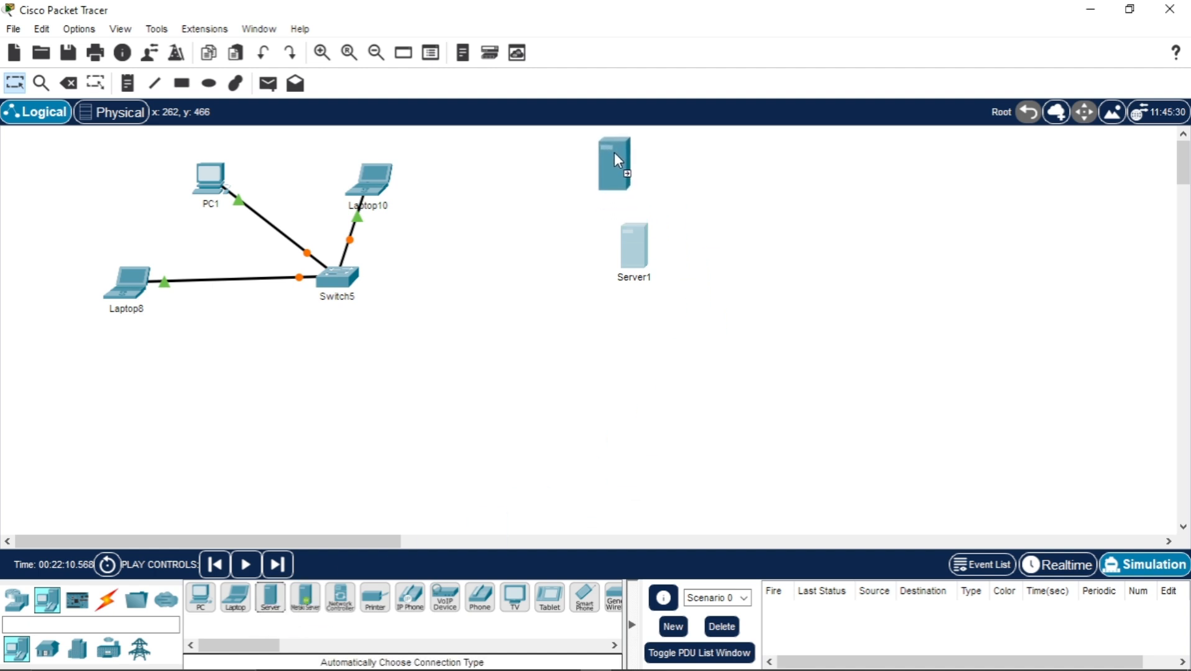
left_click(614, 152)
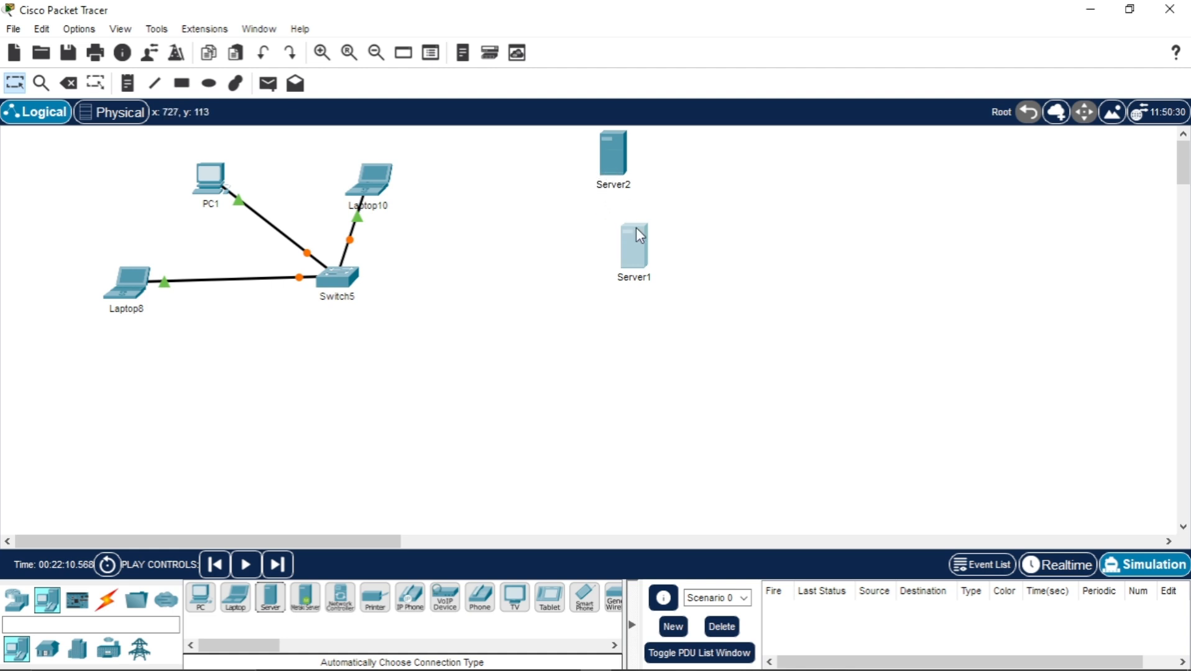
left_click(582, 258)
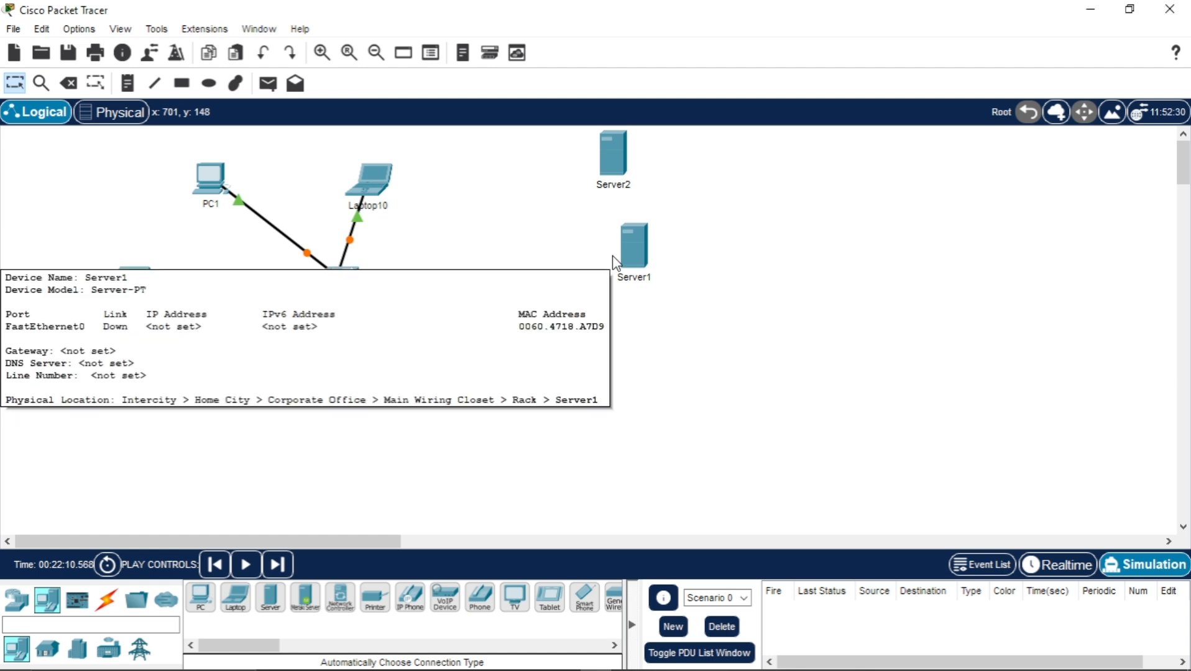
left_click_drag(612, 256, 726, 202)
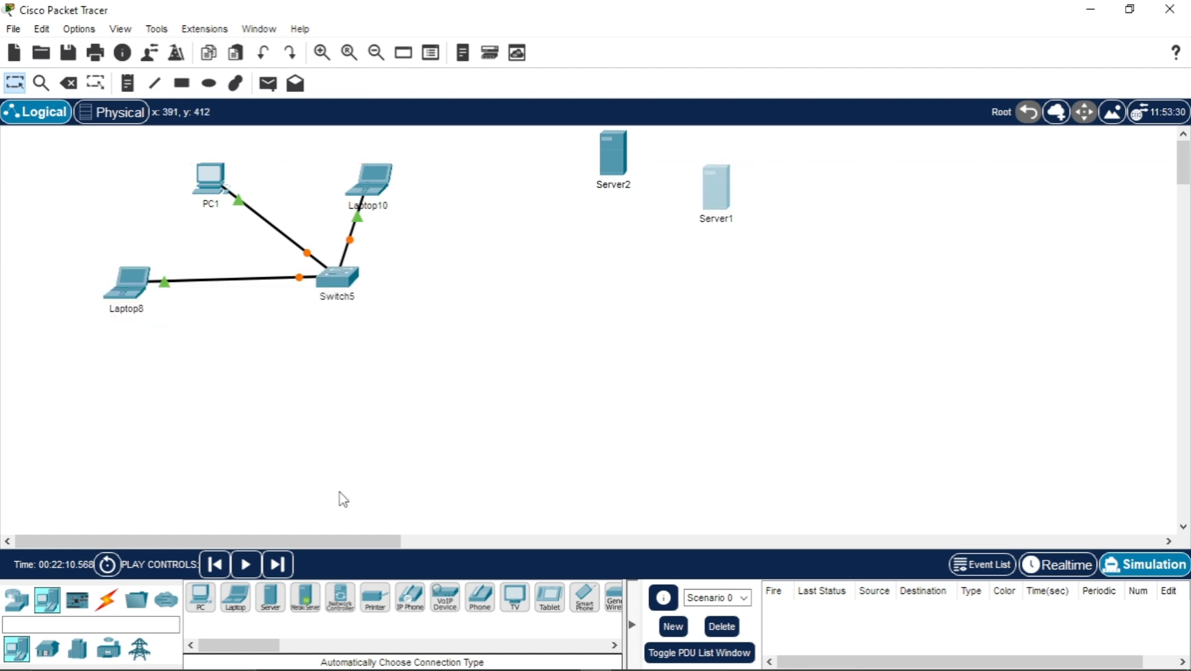
Add a third server below the first two, and place a printer beneath the server group.
left_click_drag(274, 603, 668, 265)
left_click(822, 198)
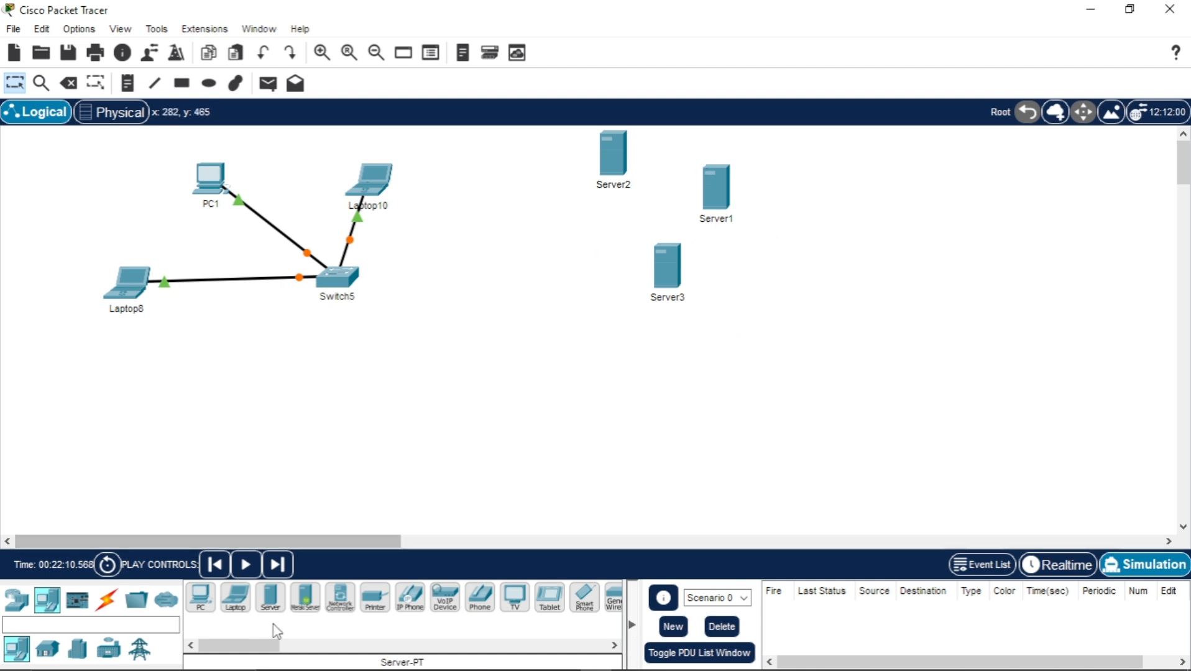
left_click_drag(375, 598, 398, 515)
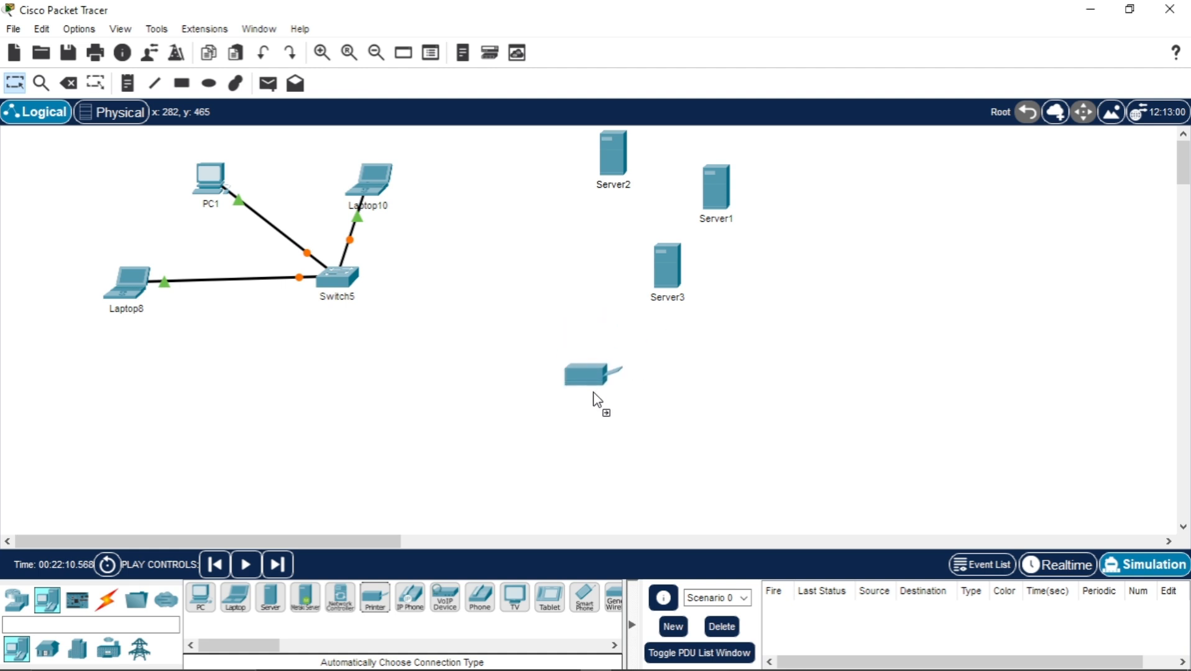
left_click(666, 395)
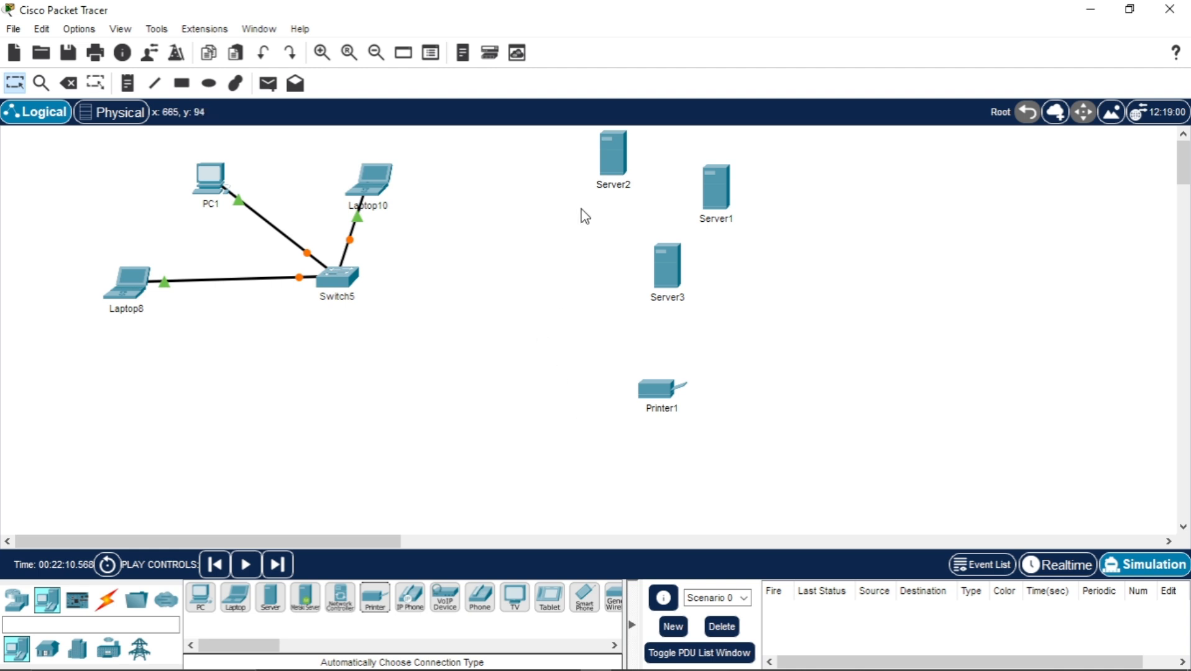
Connect Switch5 to Server2 with an automatically chosen cable.
mouse_move(598, 181)
left_click(107, 600)
left_click(201, 598)
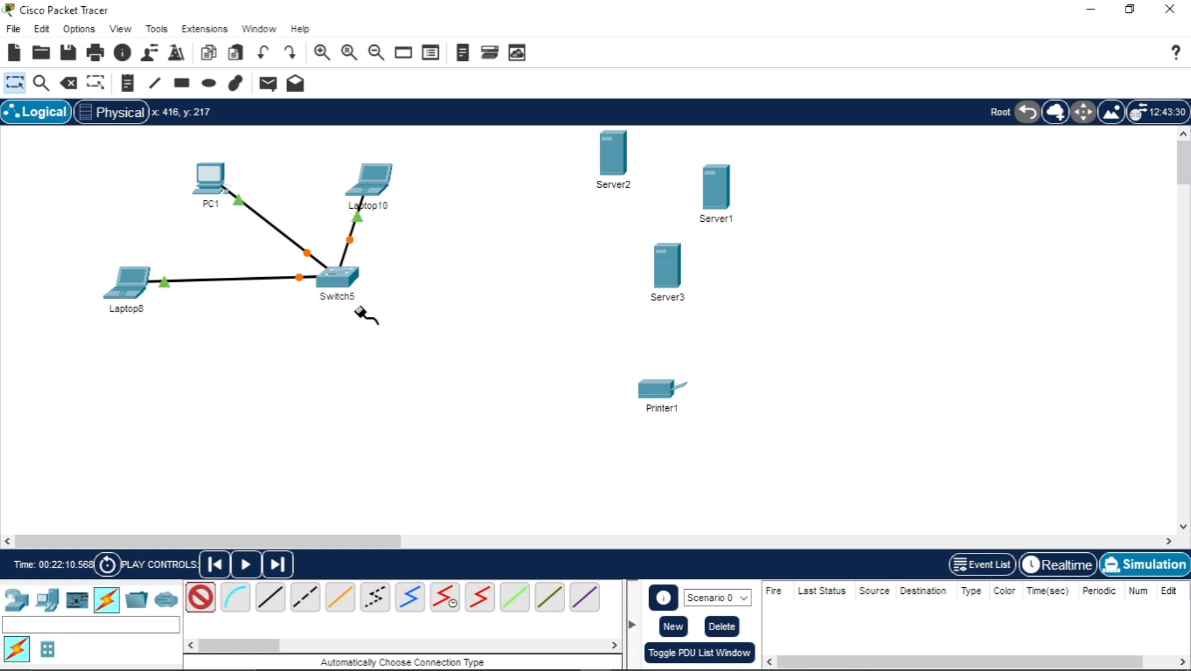
left_click(345, 283)
left_click(612, 157)
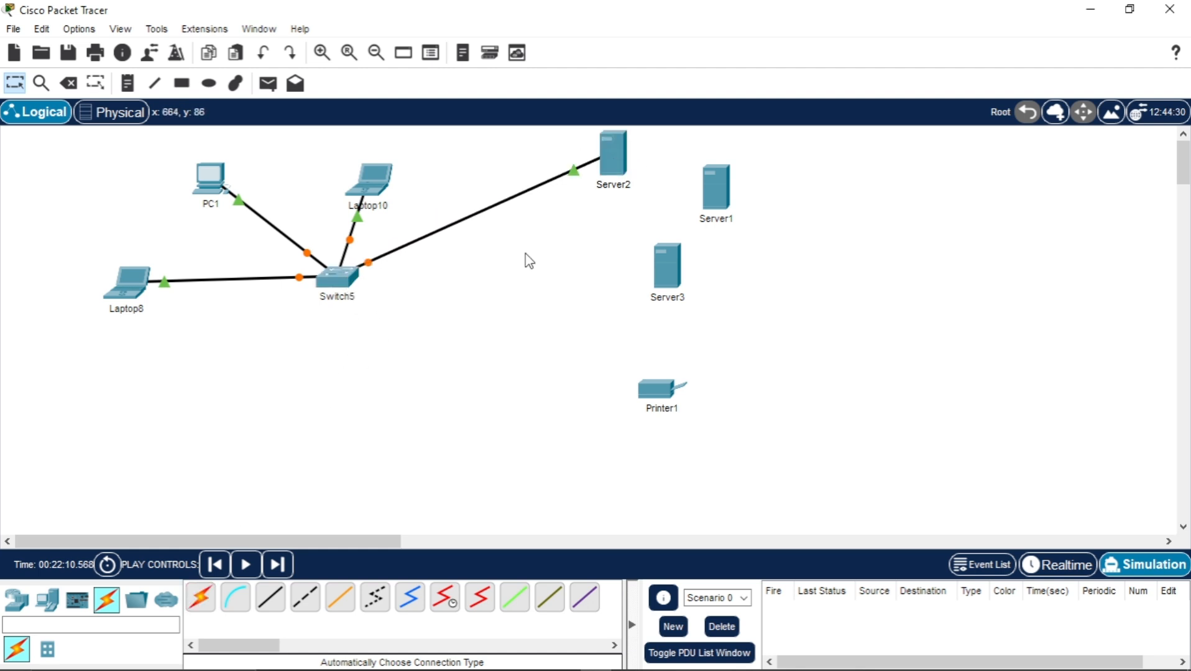
Try to connect Switch5 to Server1 with an automatically chosen cable.
left_click(199, 599)
left_click(343, 281)
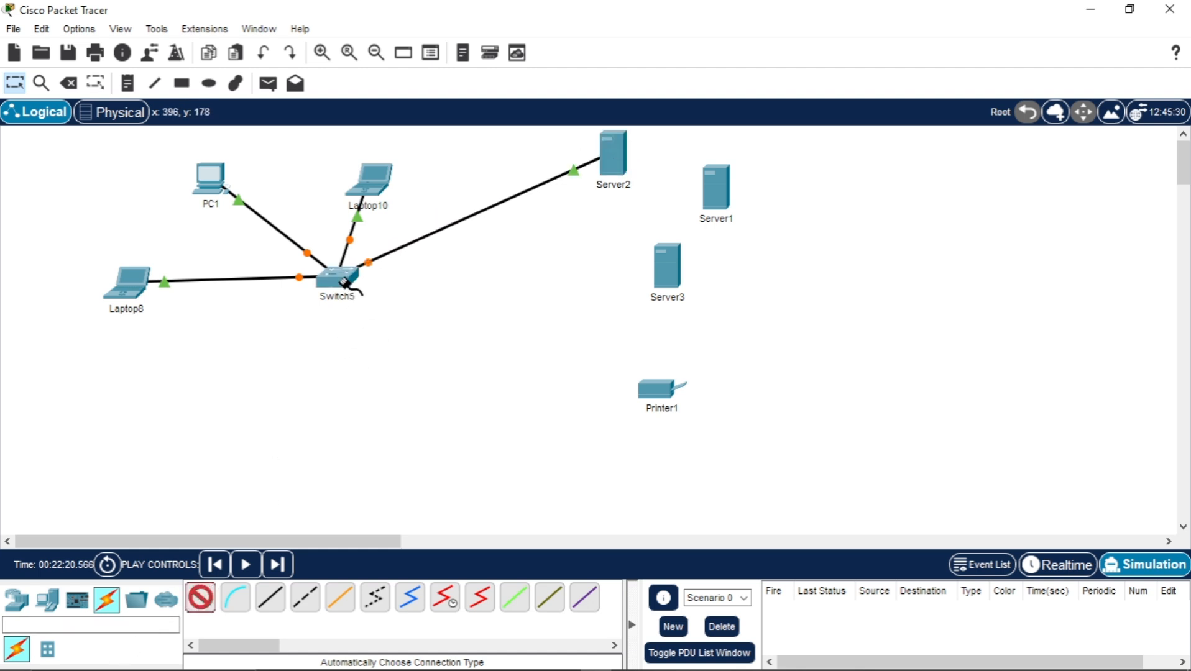
left_click(711, 201)
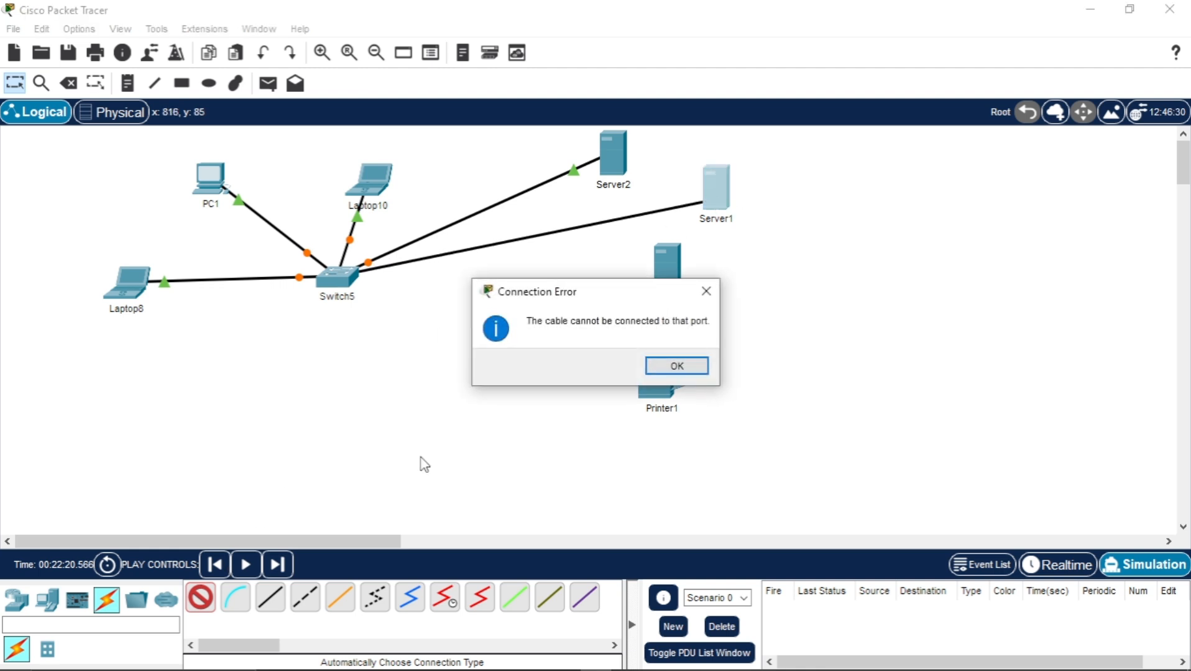
left_click(706, 291)
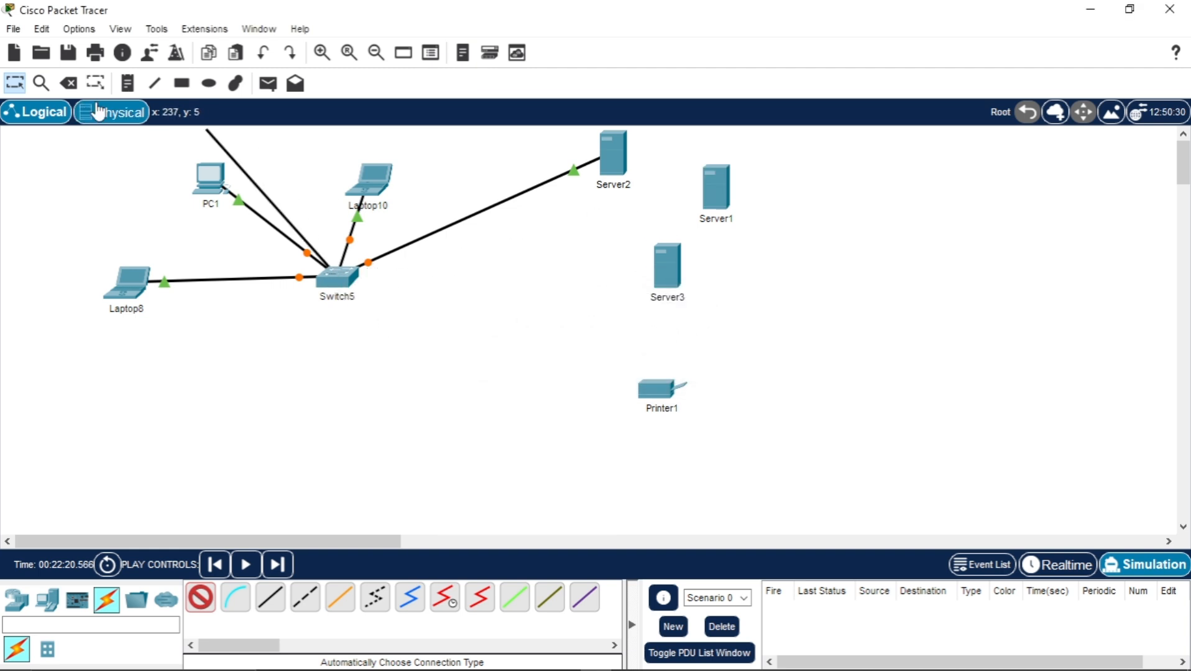
left_click(69, 87)
key("Escape")
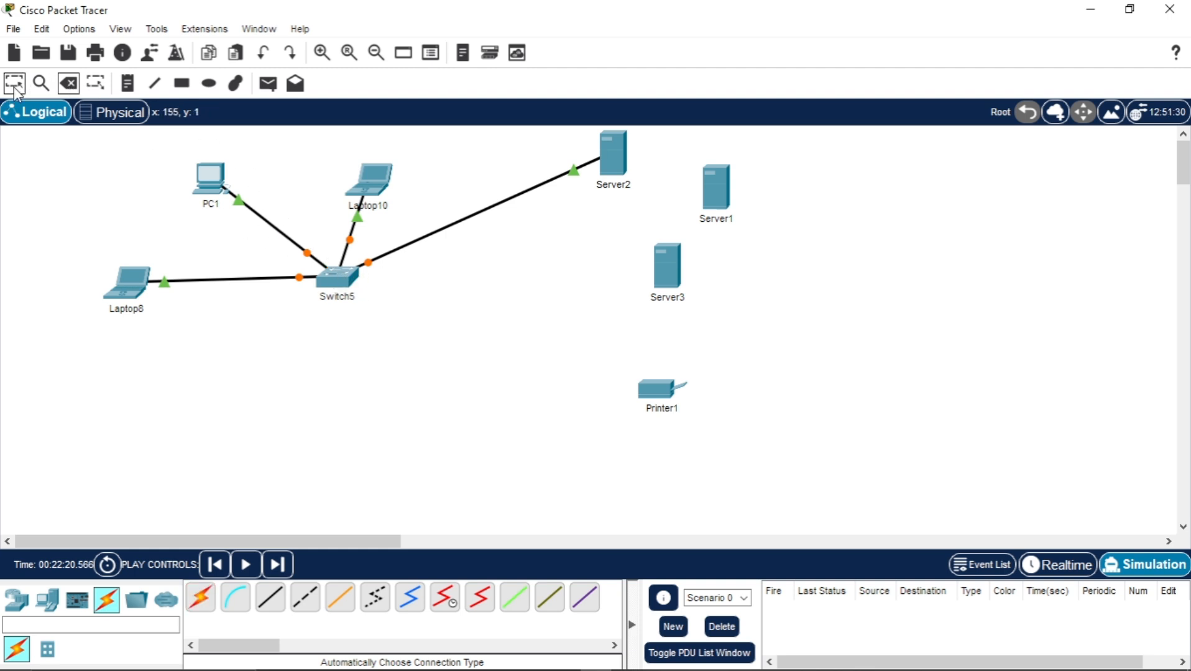
Inspect the ports and empty slots in Switch5's physical device view and power the switch off.
left_click(346, 285)
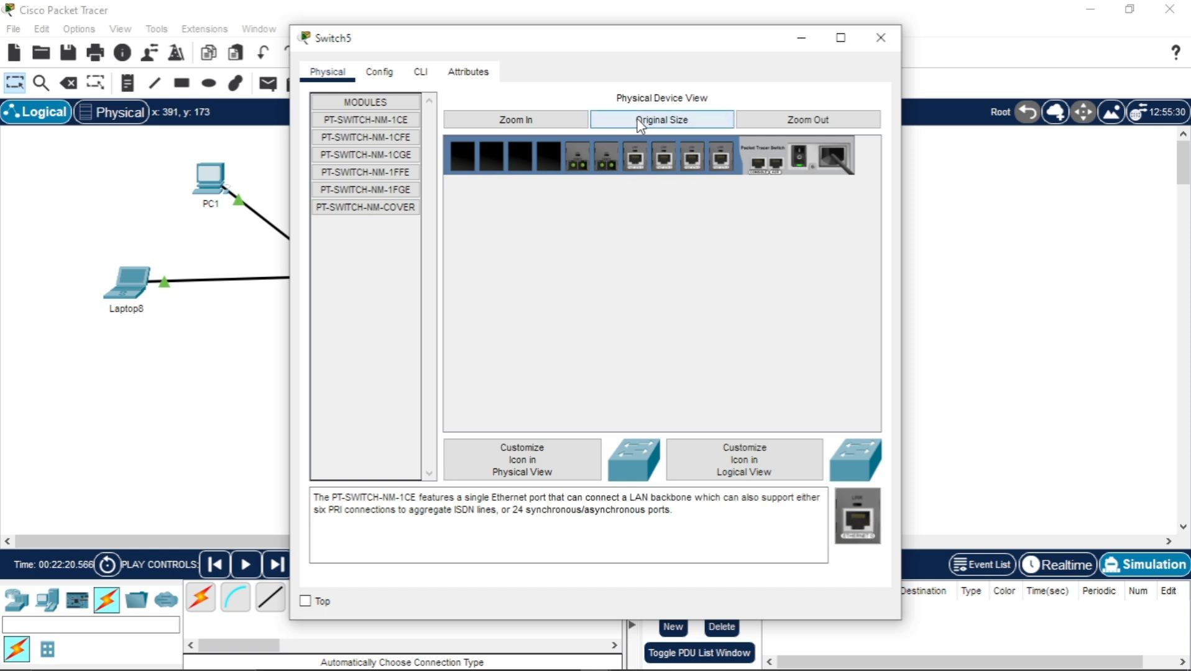
left_click(545, 120)
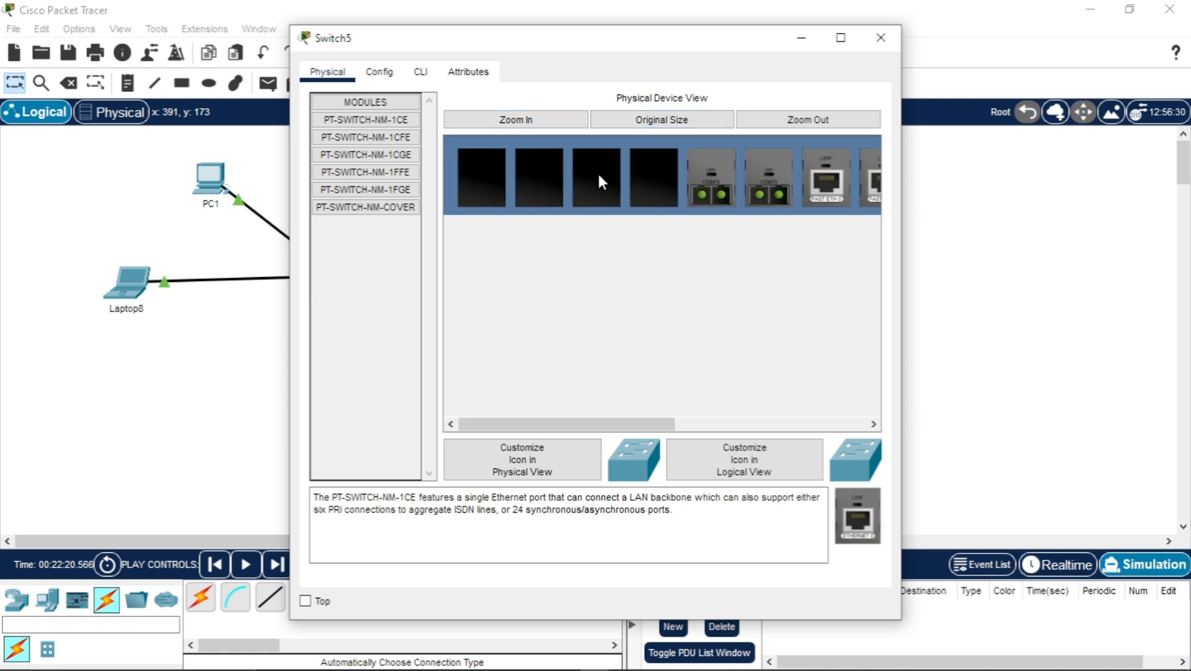
left_click_drag(593, 424, 809, 417)
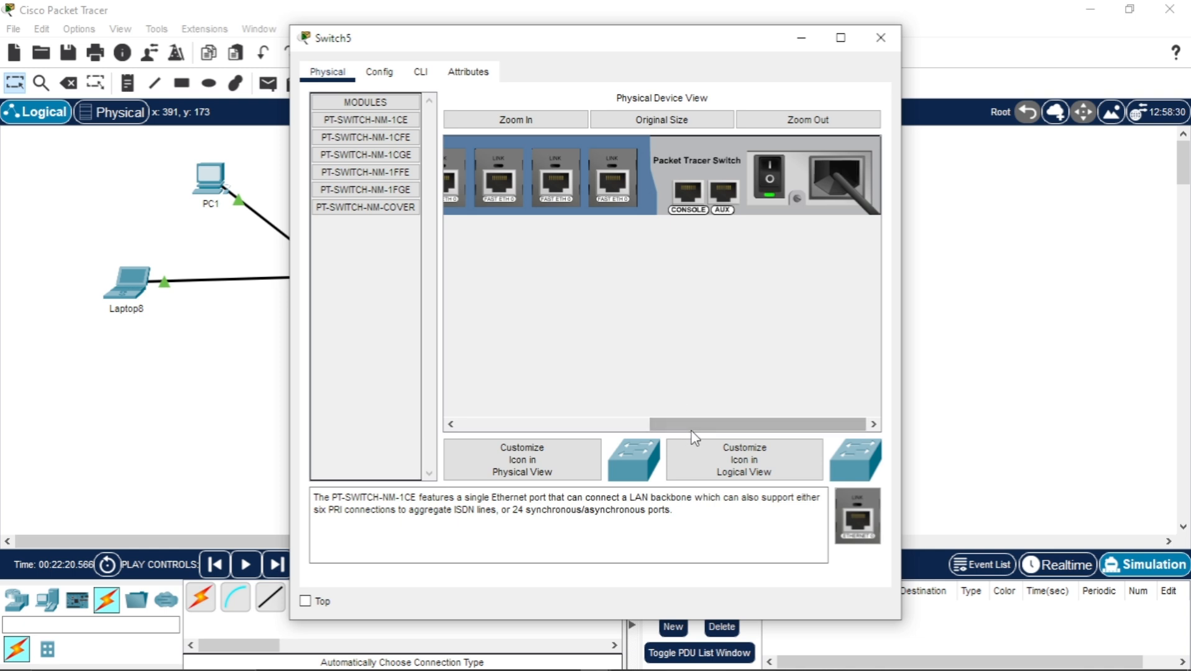
left_click_drag(699, 425, 489, 421)
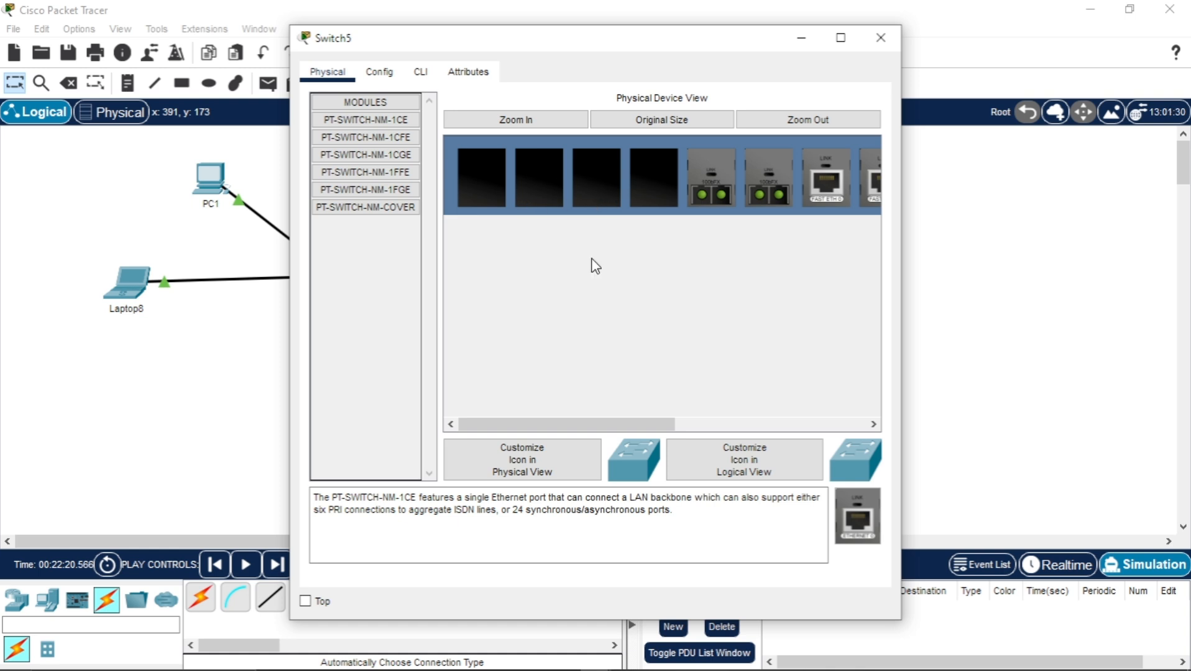
left_click_drag(598, 425, 522, 433)
left_click(770, 178)
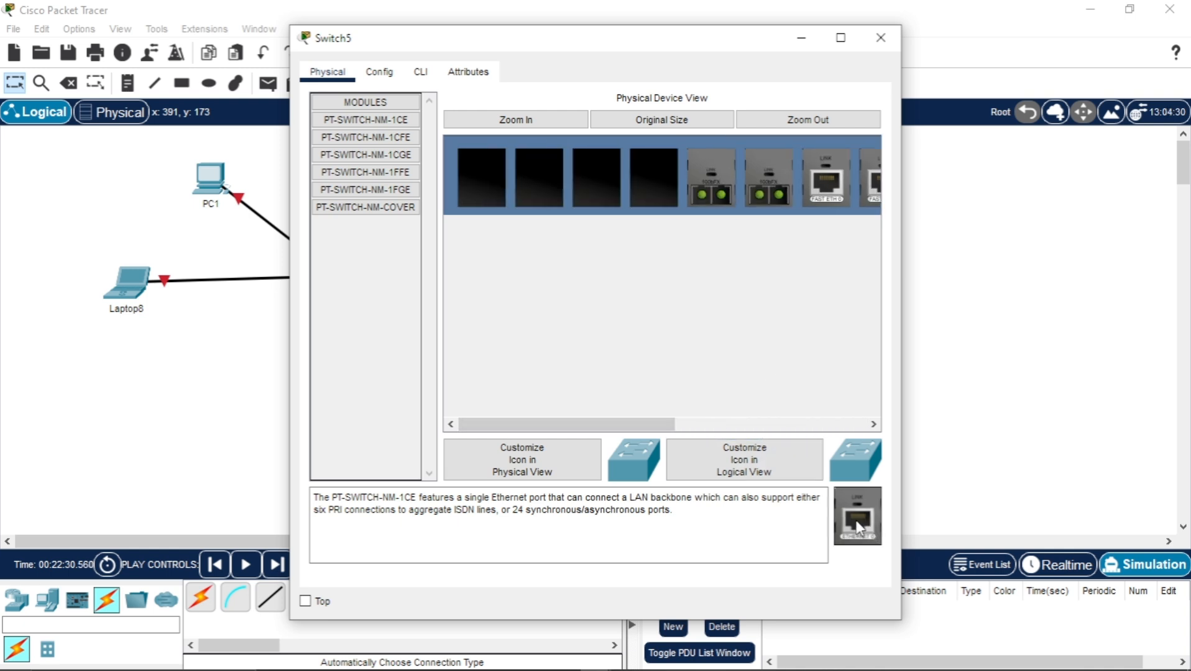
Fill the four empty slots of Switch5 with PT-SWITCH-NM-1CE modules and power the switch back on.
left_click_drag(857, 527, 587, 172)
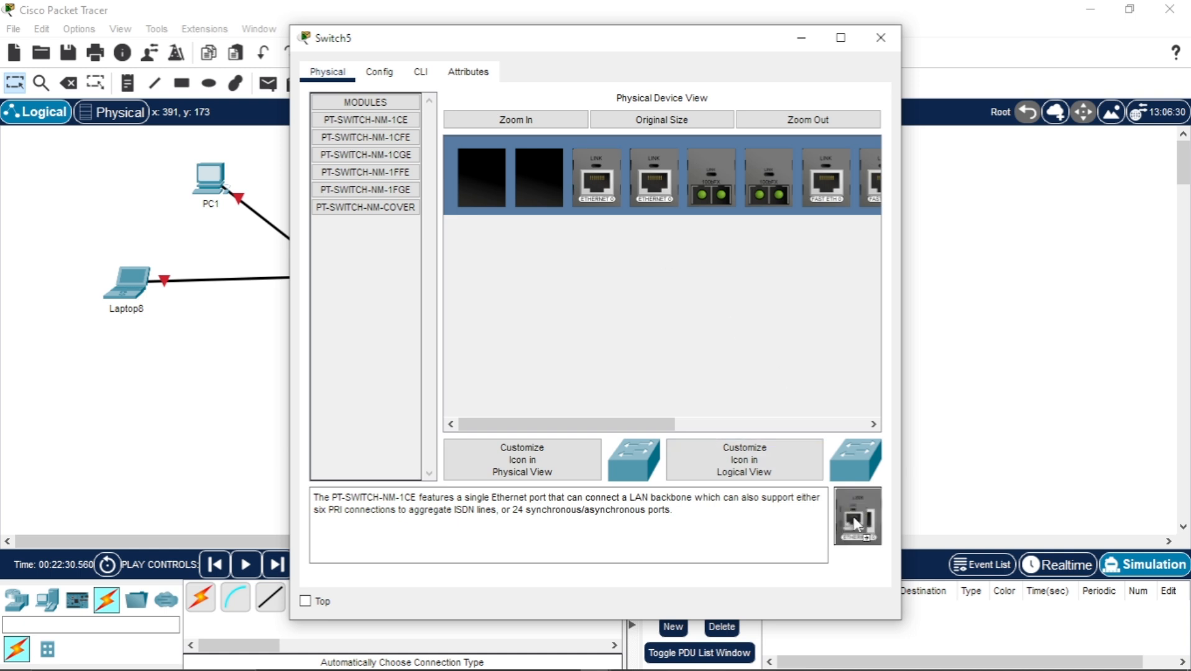
left_click_drag(858, 518, 539, 181)
left_click_drag(856, 525, 482, 185)
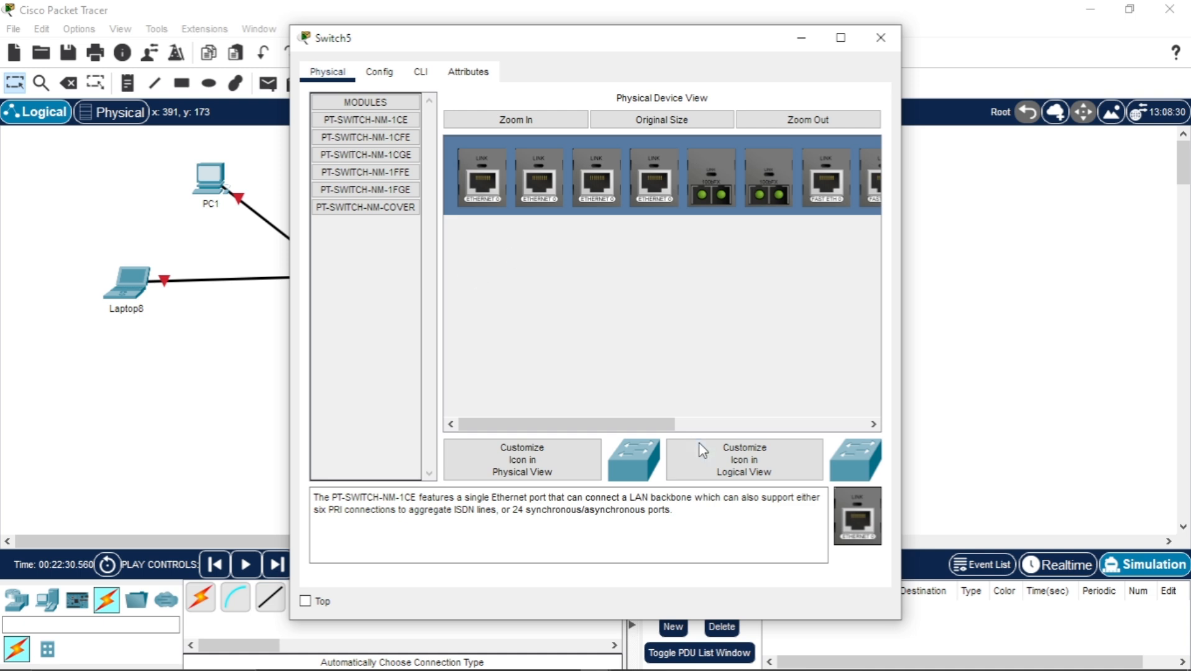
left_click_drag(652, 425, 838, 425)
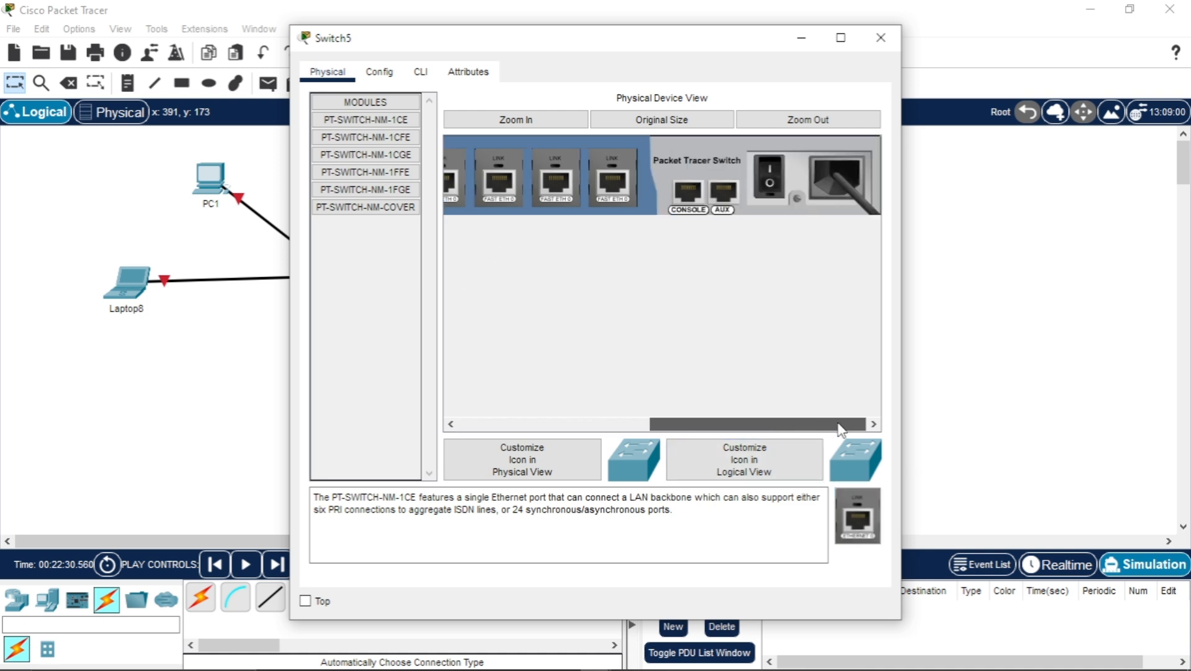
left_click(777, 195)
left_click(881, 38)
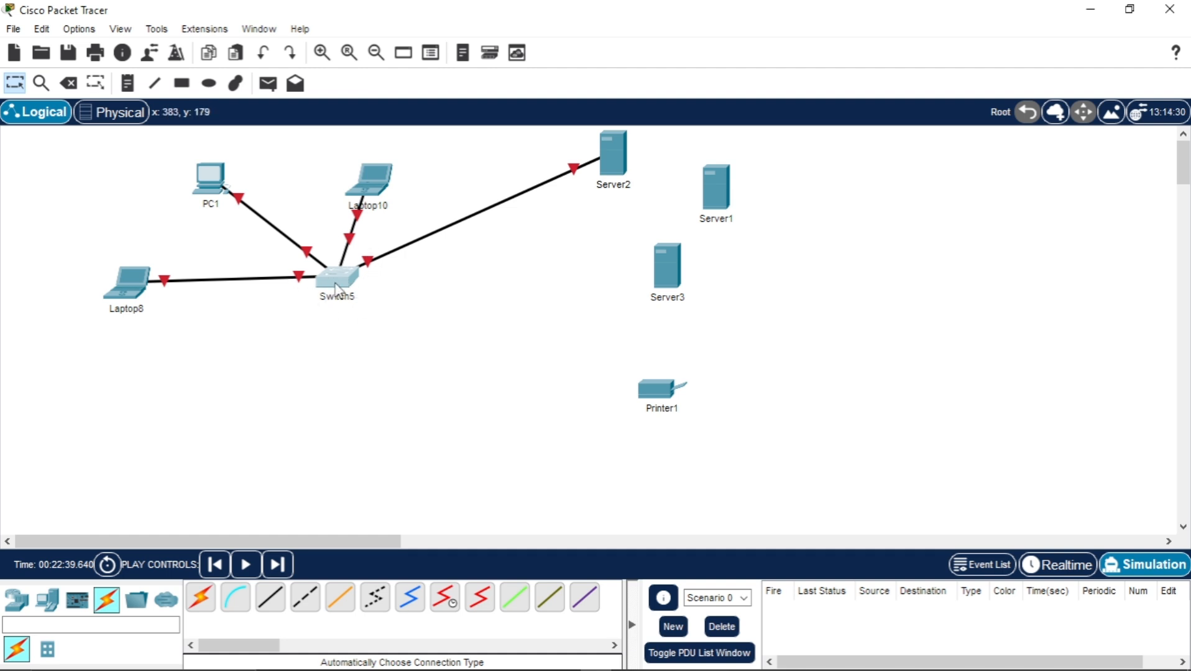
Connect Switch5 to Server1 and Server3 with automatically chosen cables.
left_click(215, 610)
left_click(342, 280)
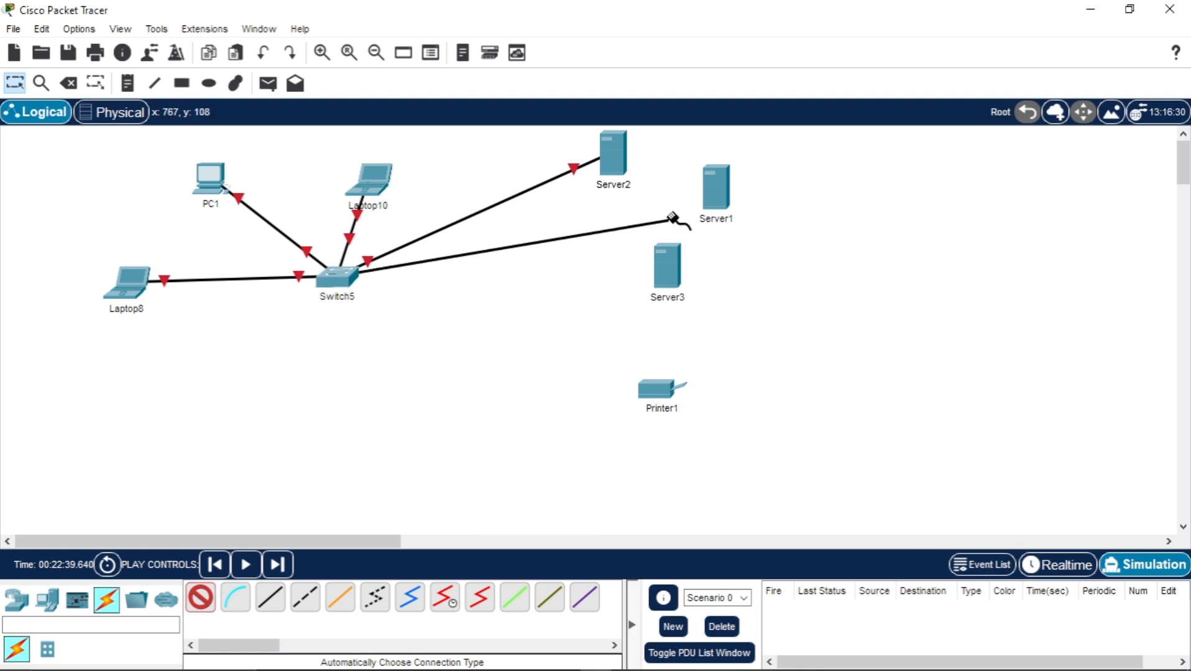
left_click(715, 190)
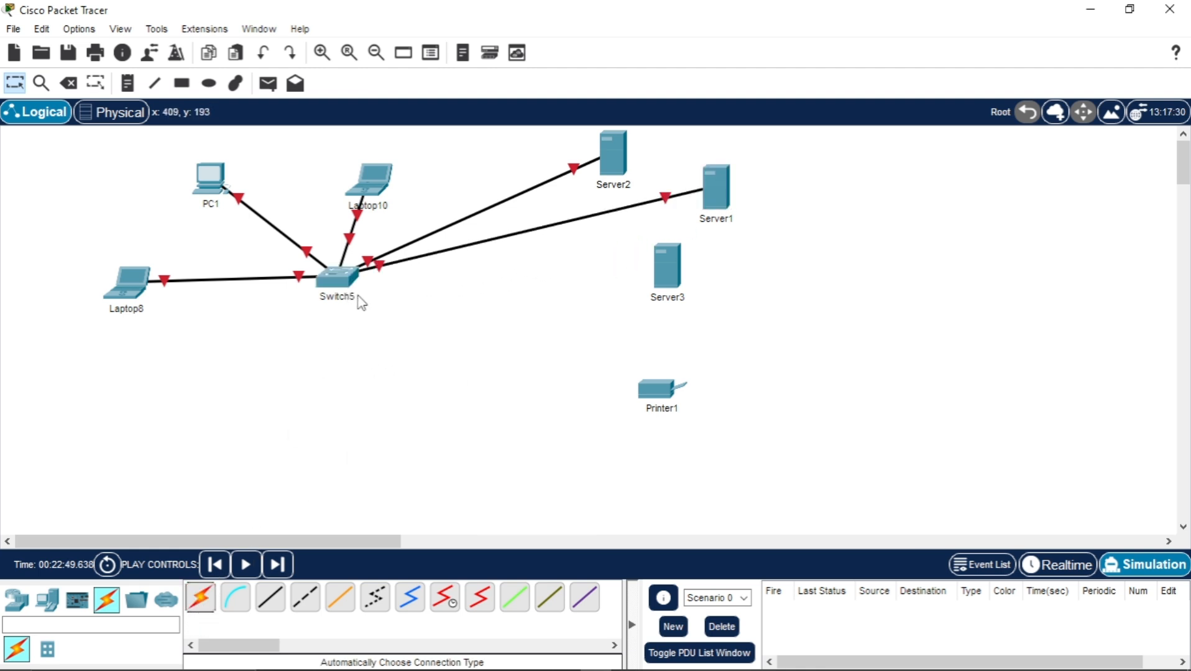
left_click(200, 606)
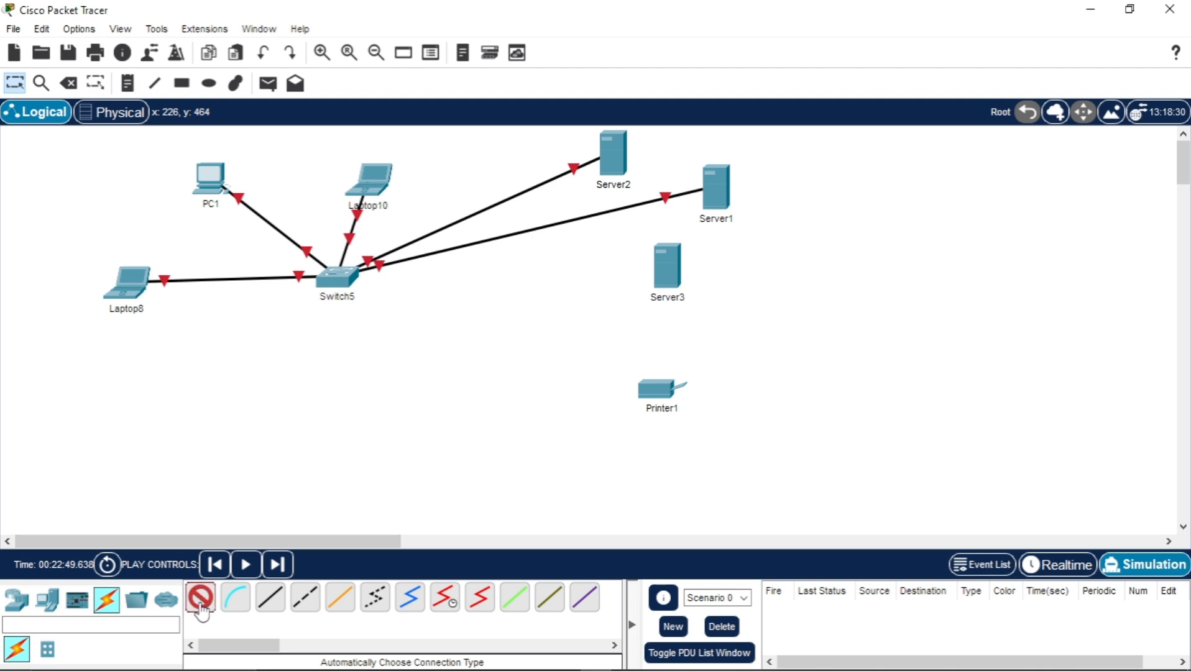
left_click(339, 278)
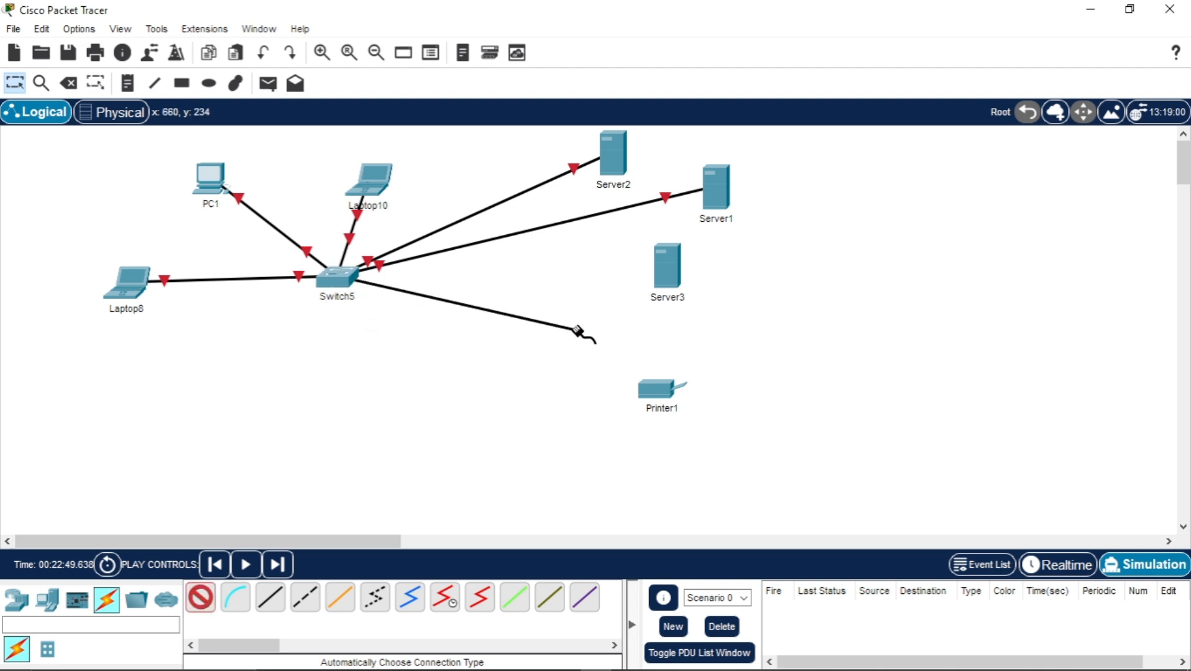
left_click(668, 278)
Connect Switch5 to Printer1 with an automatically chosen cable.
left_click(201, 598)
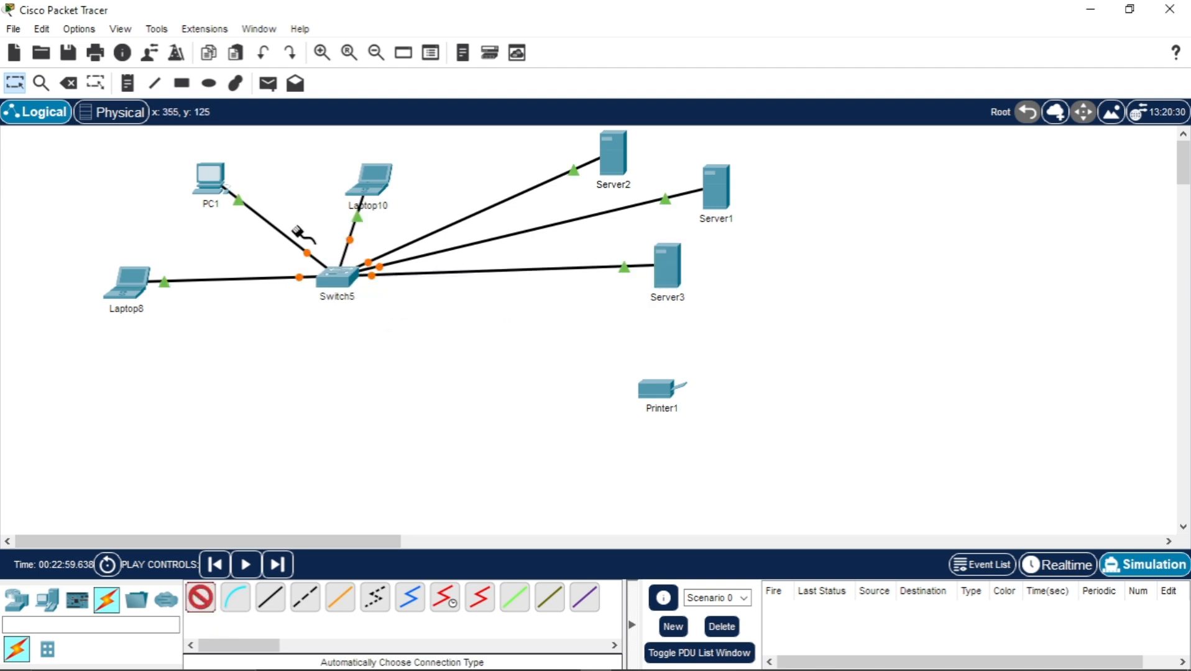
left_click(346, 283)
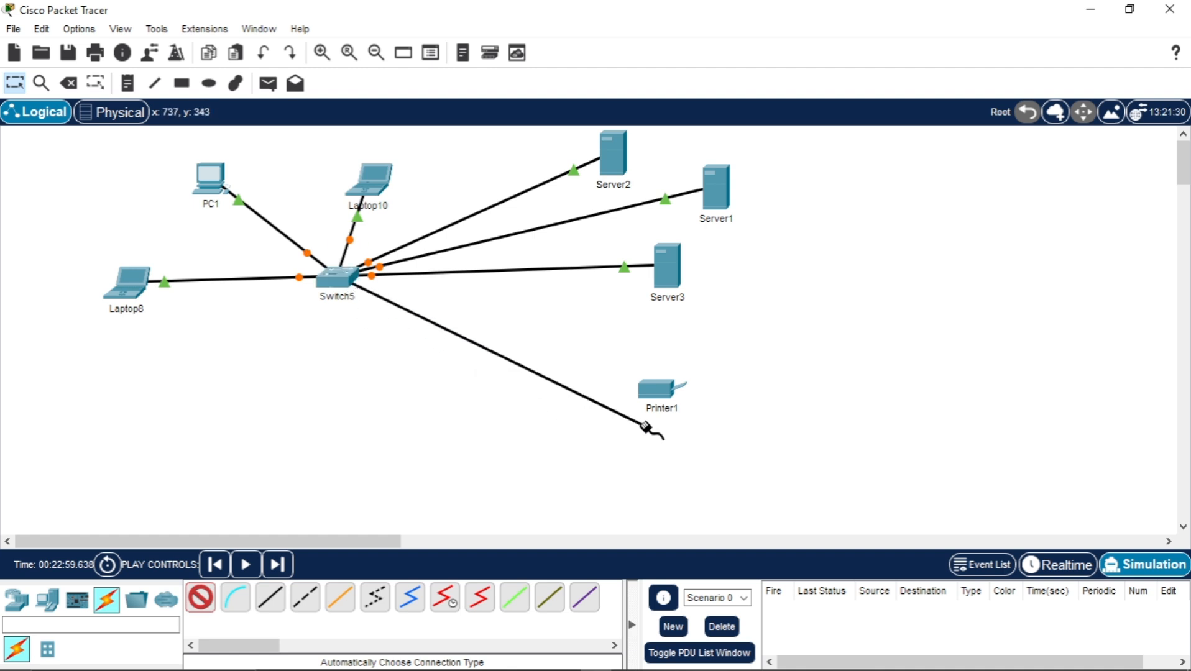
left_click(658, 390)
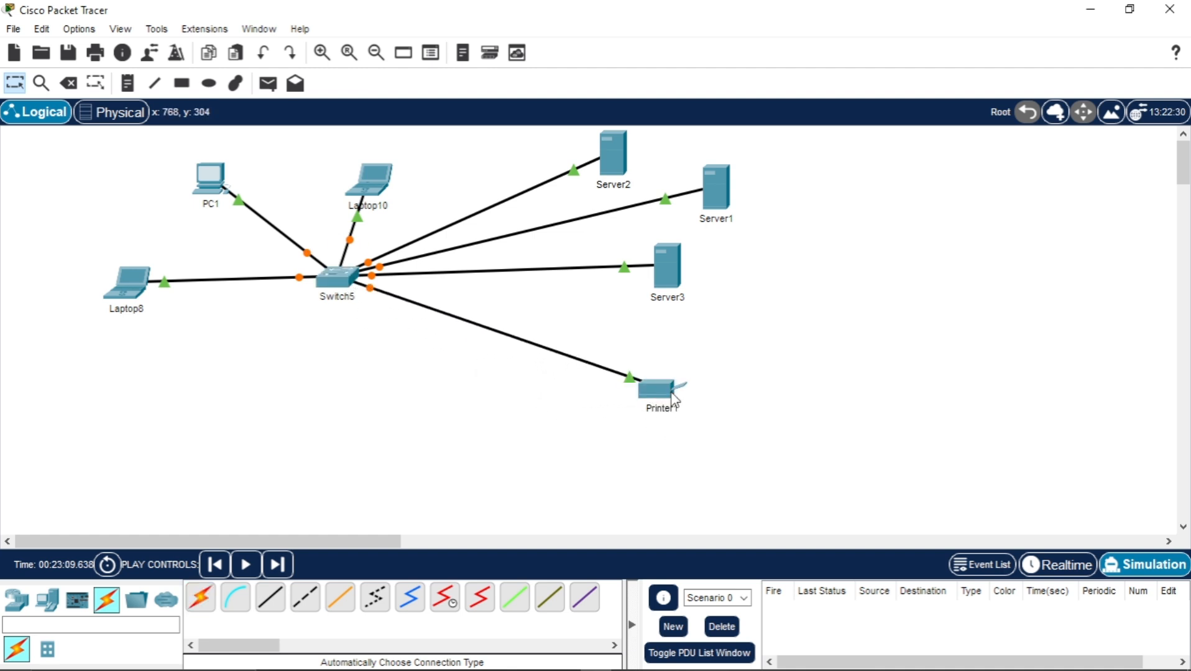
Examine the Main Wiring Closet rack in the physical workspace, following the cabling from Switch5 to the servers, and return to the logical workspace.
left_click(125, 114)
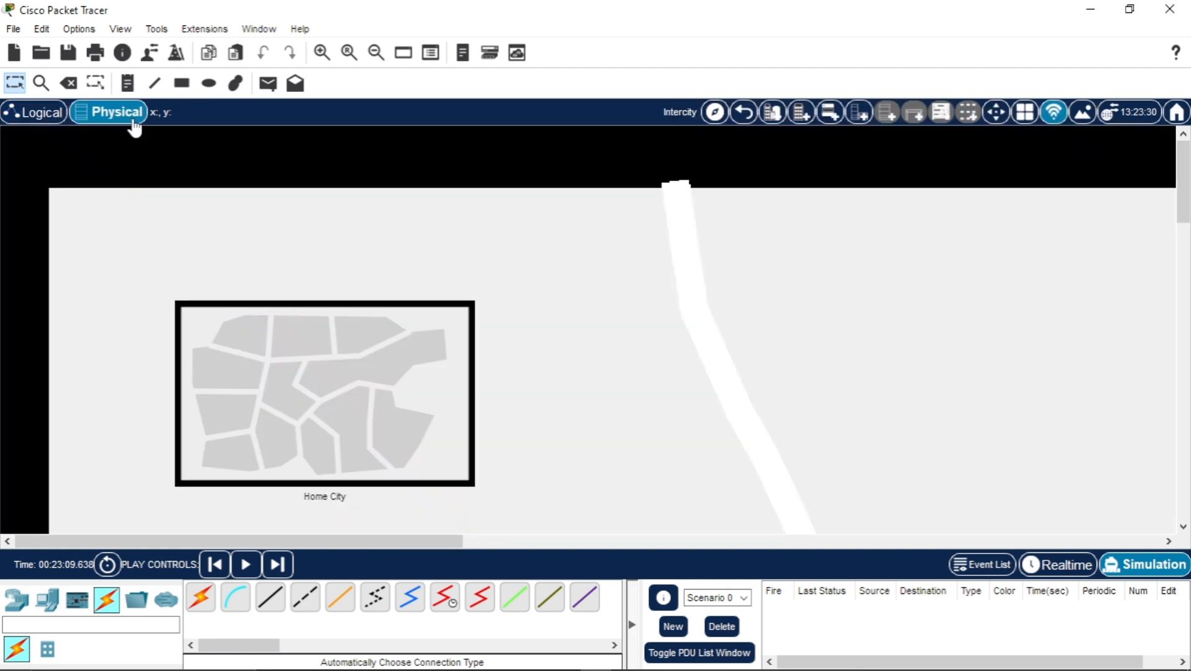
left_click(1177, 112)
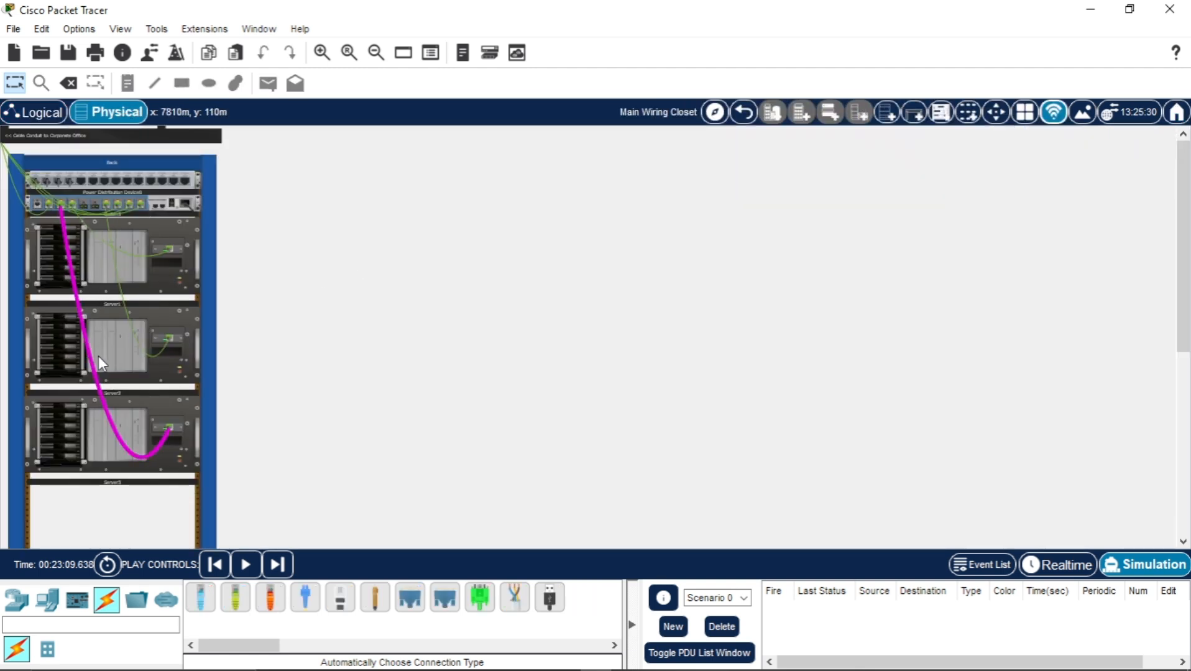
scroll(118, 326, "up", 4)
scroll(263, 363, "down", 3)
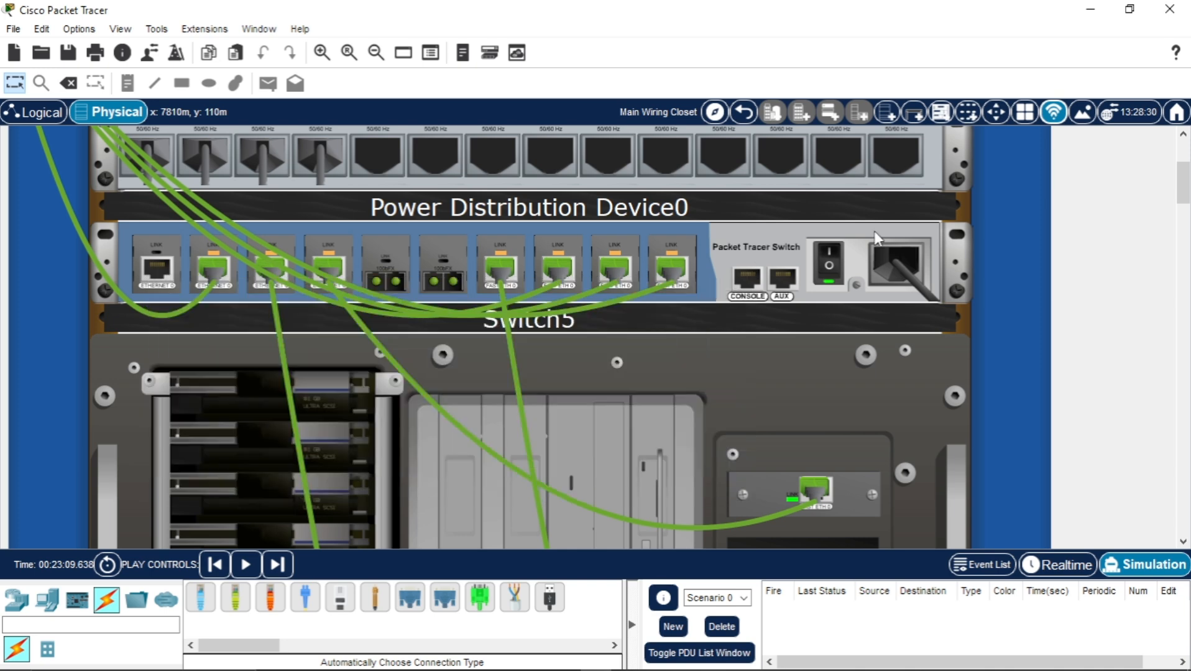
scroll(919, 221, "down", 6)
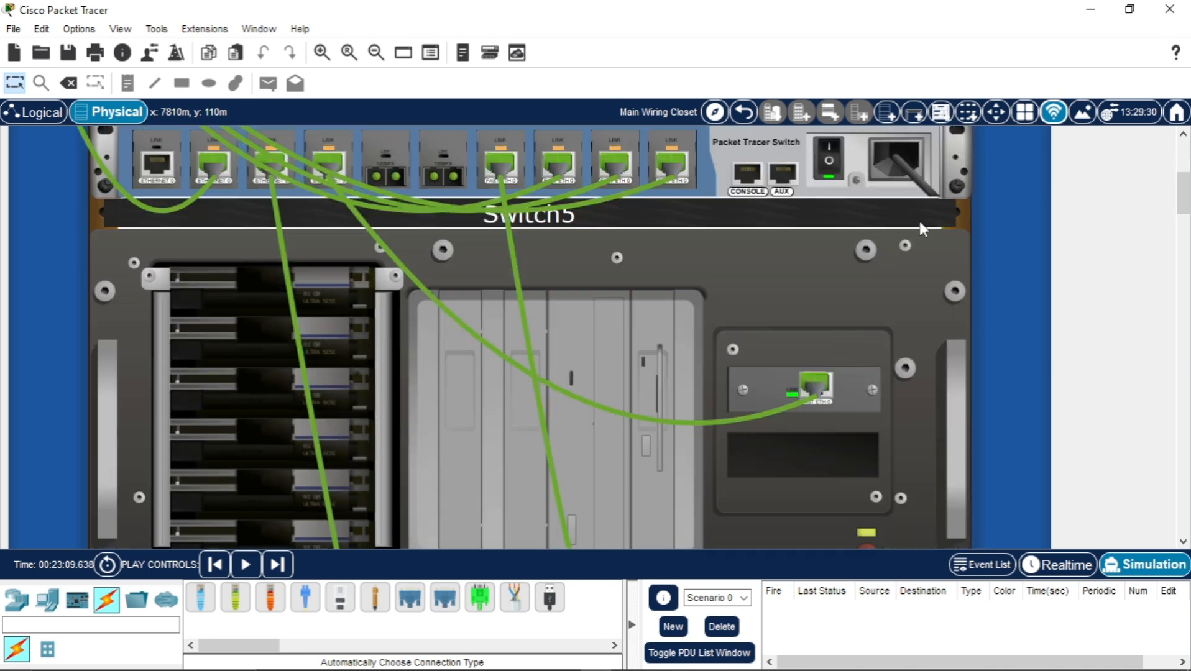
scroll(757, 320, "down", 10)
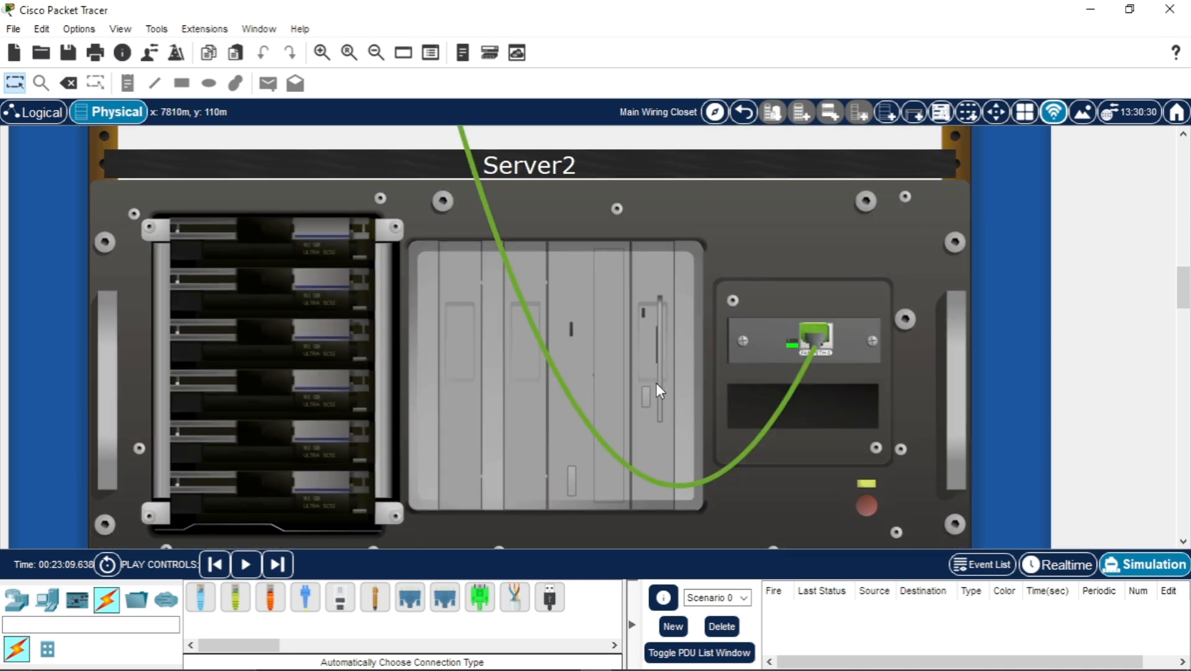
scroll(567, 385, "up", 10)
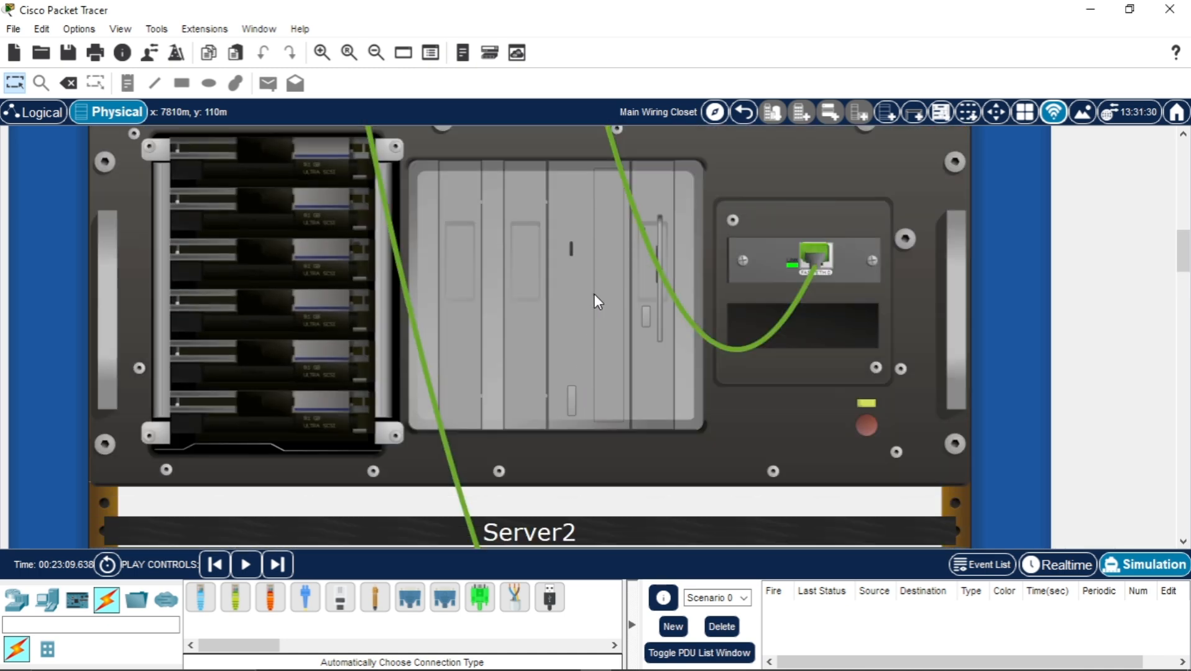
scroll(591, 296, "down", 4)
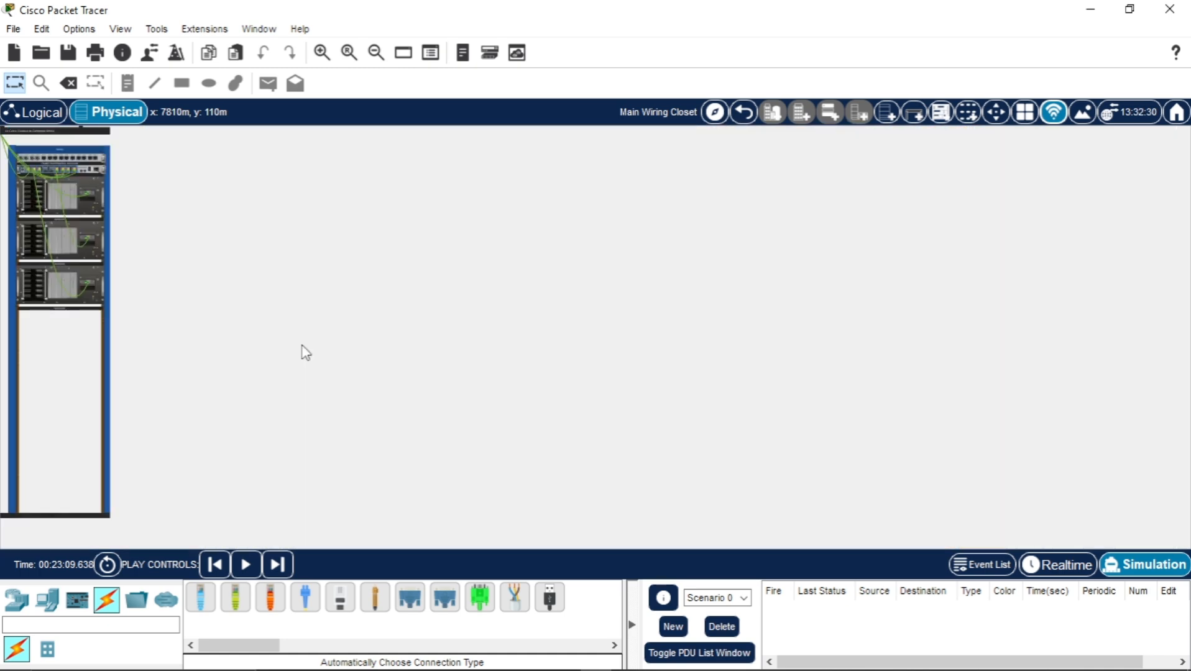
scroll(304, 353, "down", 3)
scroll(66, 249, "up", 3)
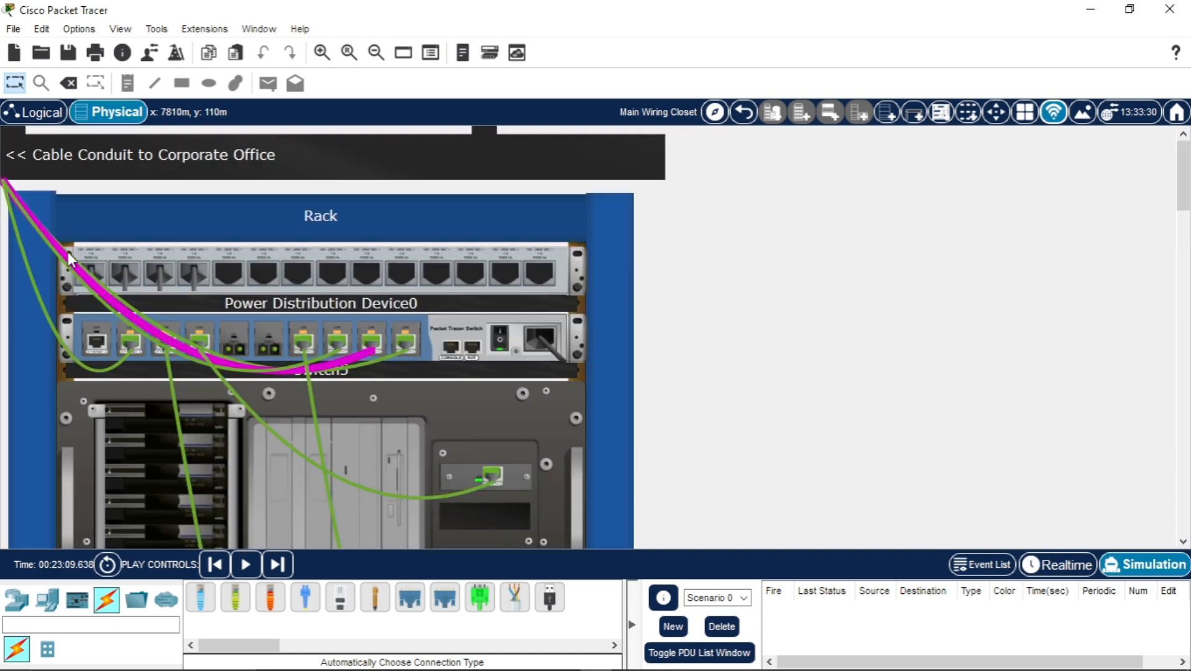
scroll(263, 315, "down", 10)
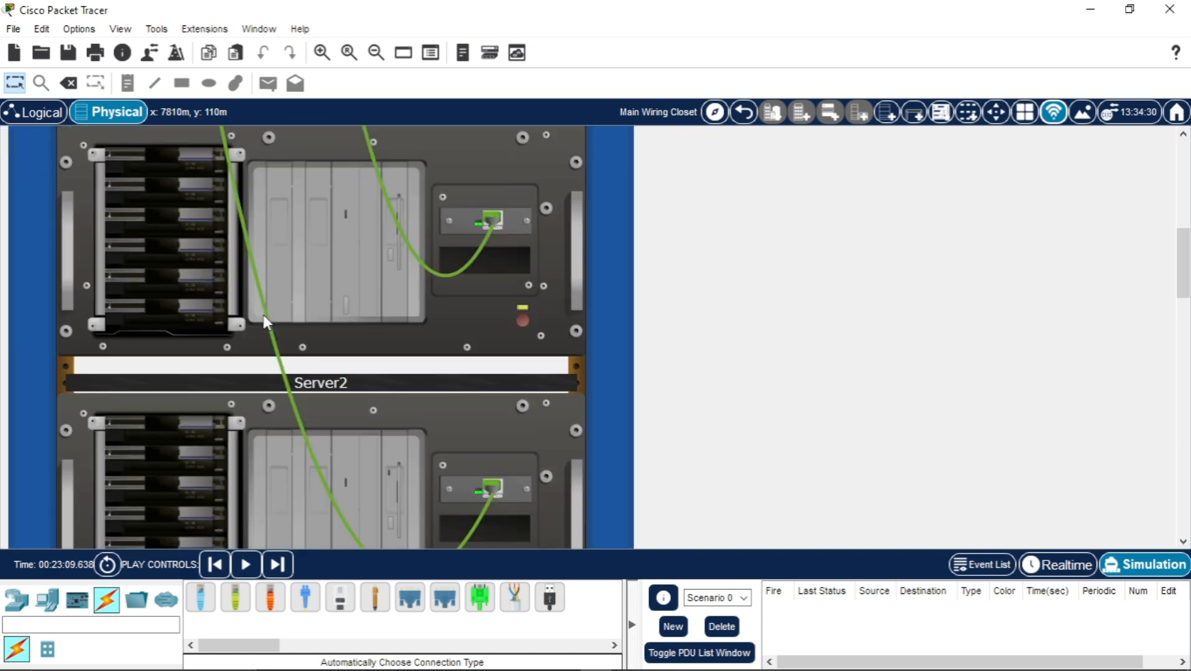
scroll(258, 410, "down", 5)
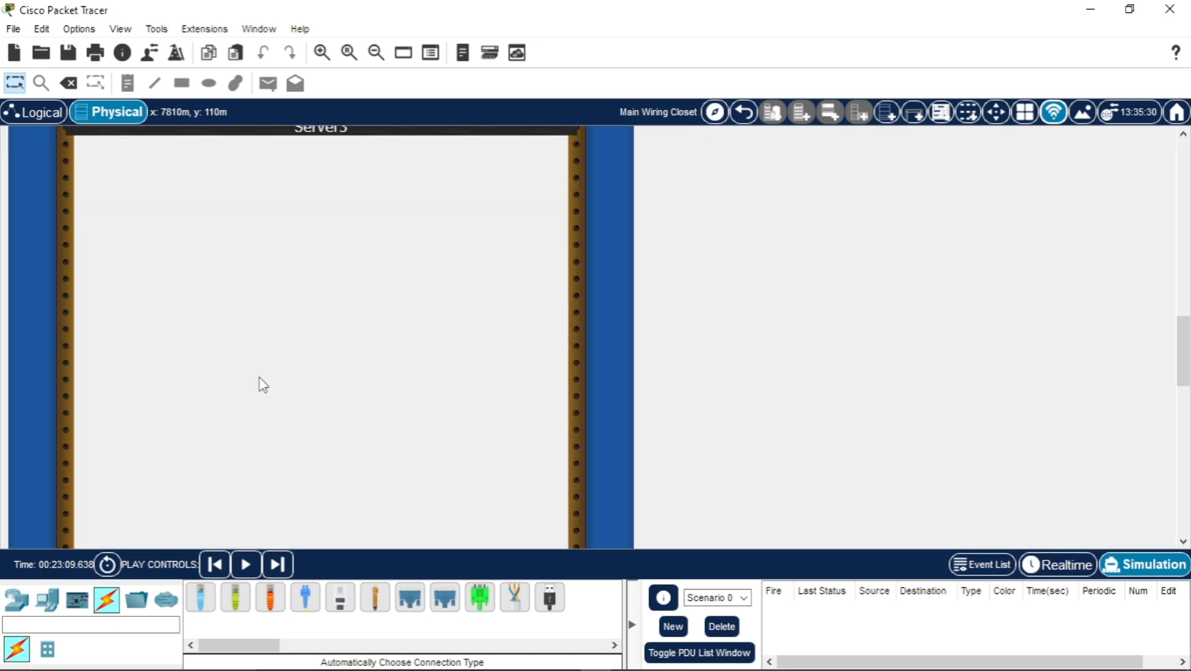
scroll(260, 386, "up", 5)
scroll(461, 303, "up", 1)
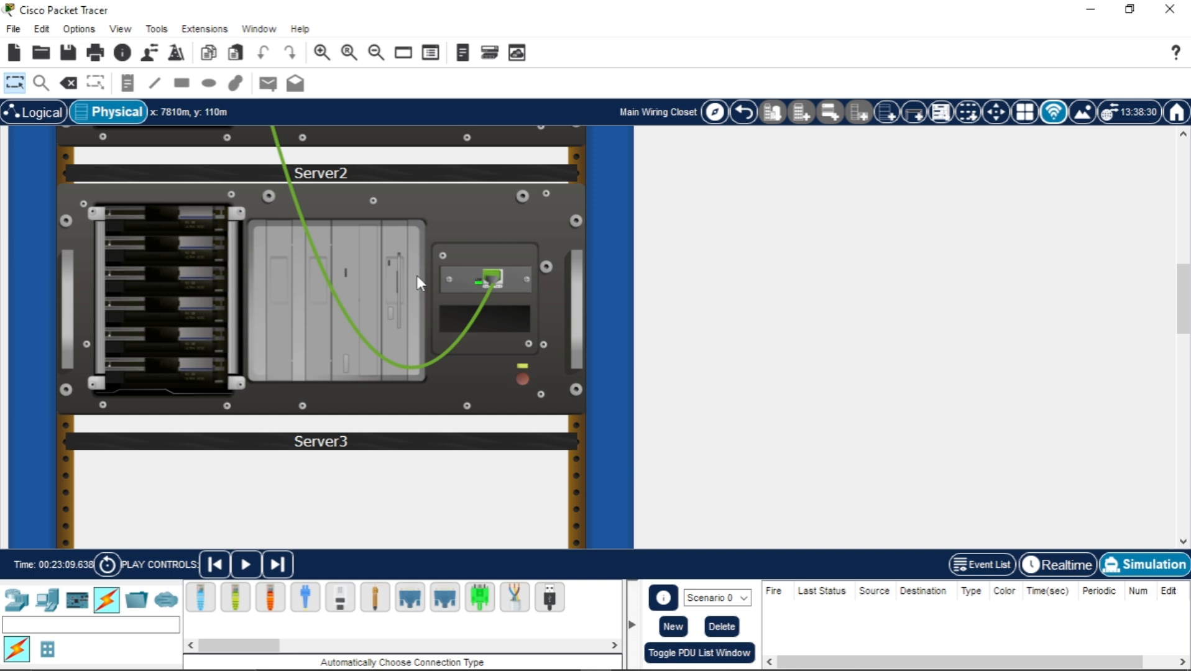
left_click(29, 114)
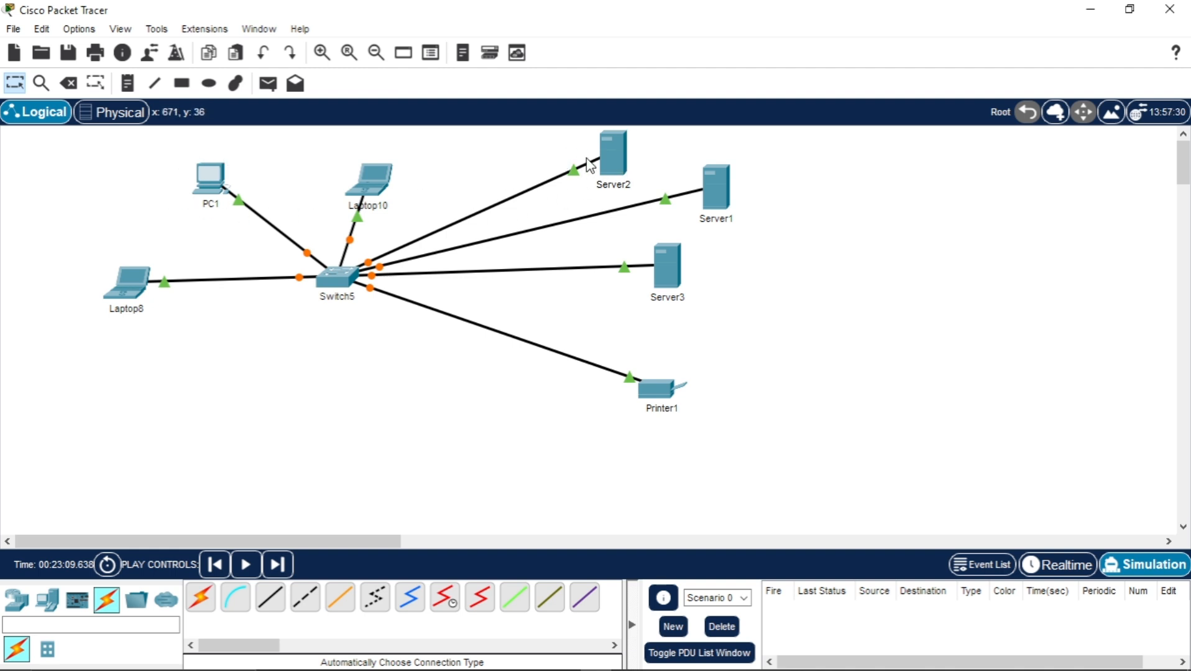
mouse_move(590, 165)
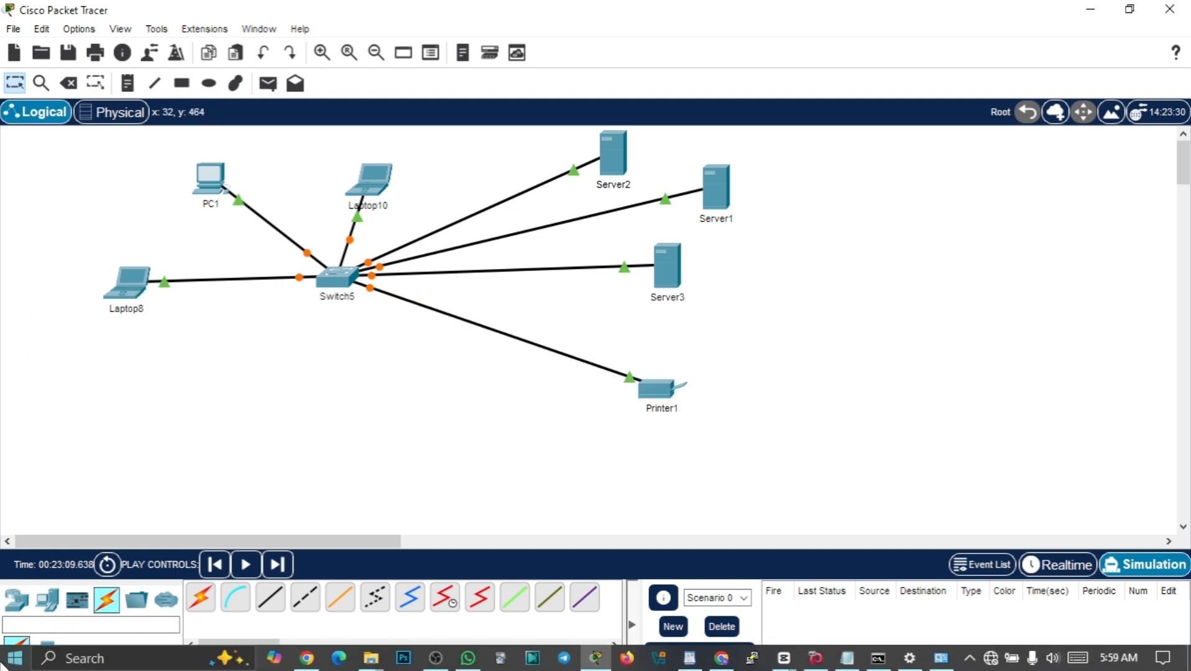
Open the Windows Network & Internet settings and go through the Network and Sharing Center to the advanced sharing settings.
left_click(15, 661)
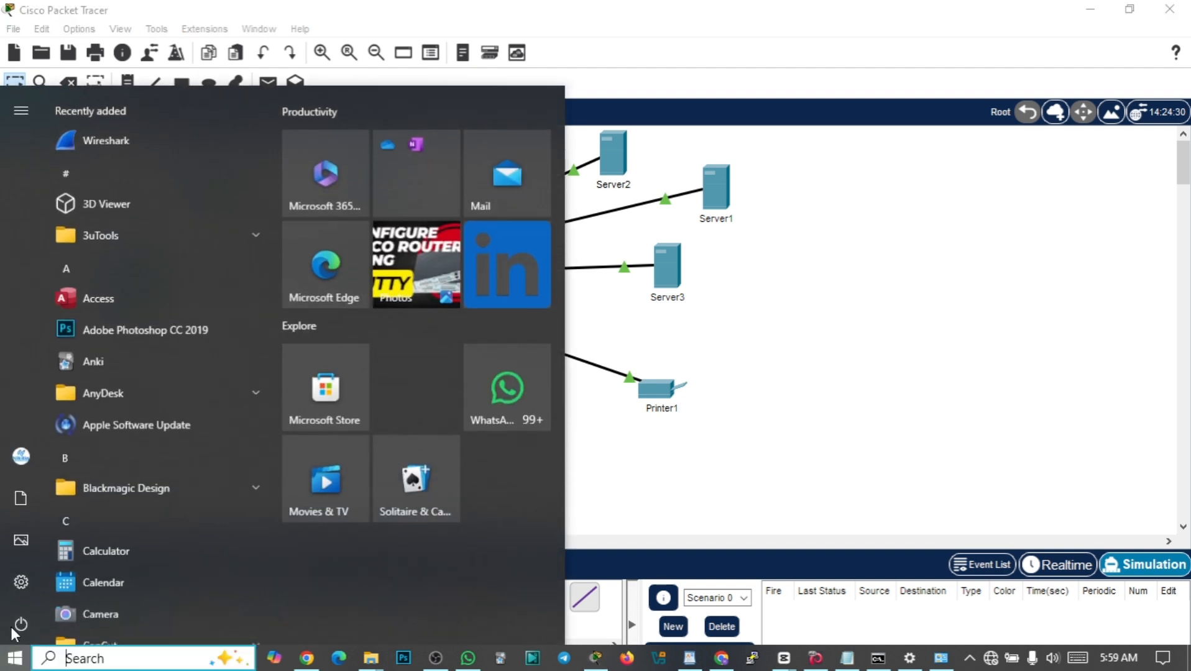
left_click(18, 581)
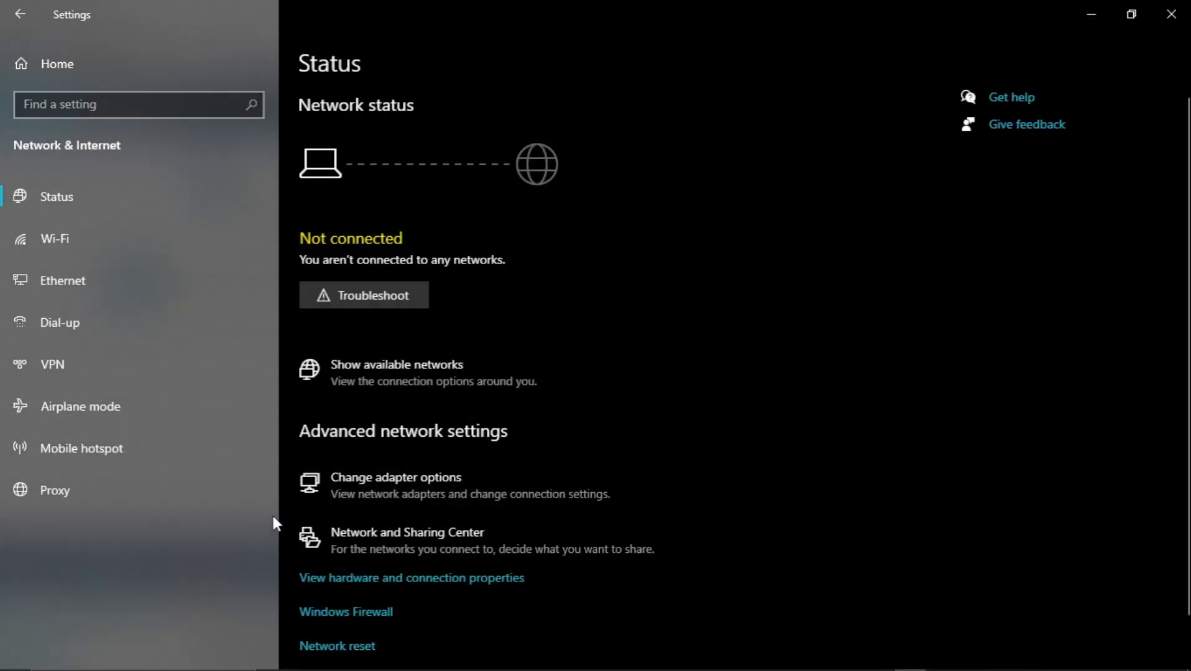
left_click(23, 17)
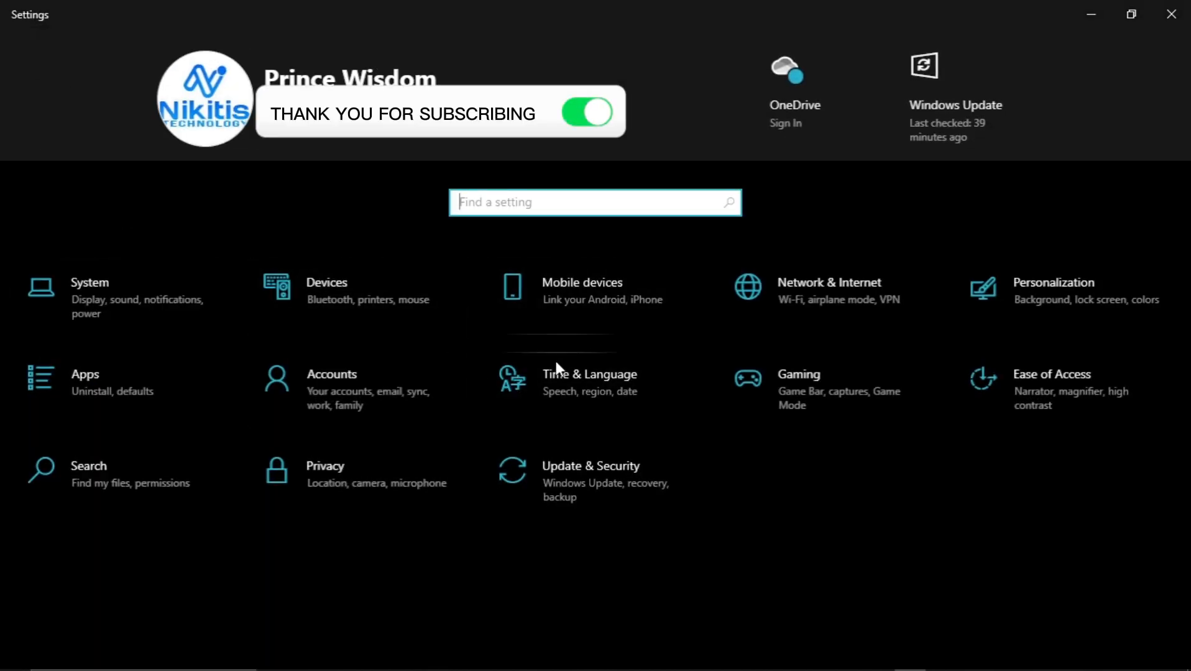
left_click(824, 294)
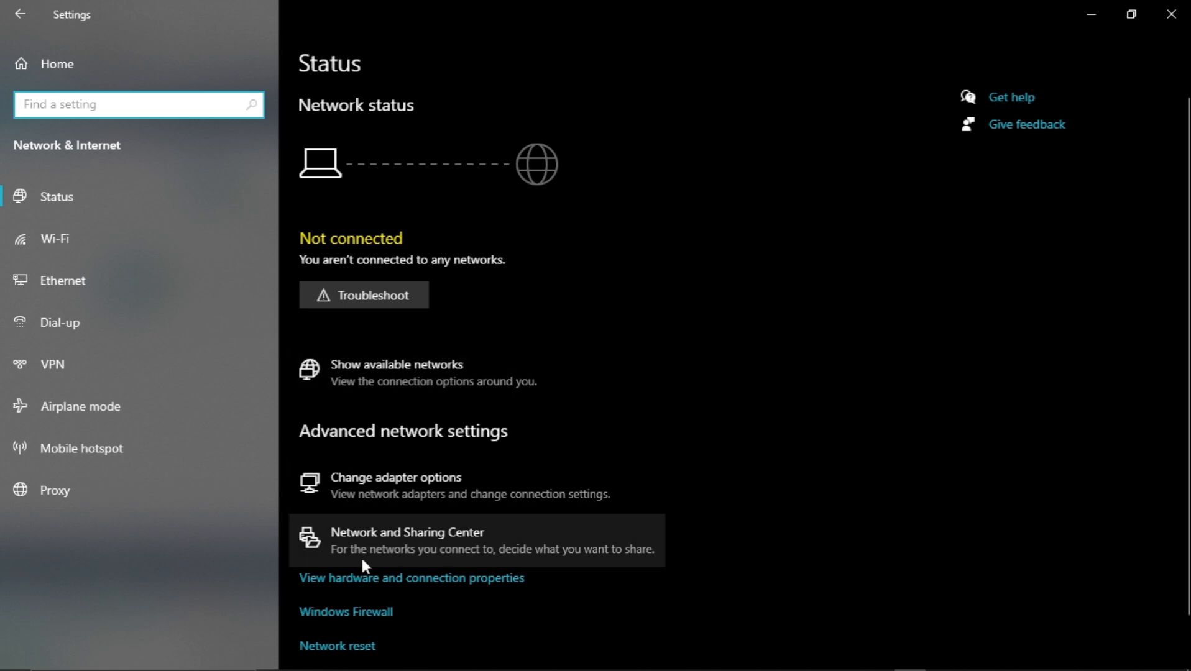
left_click(457, 551)
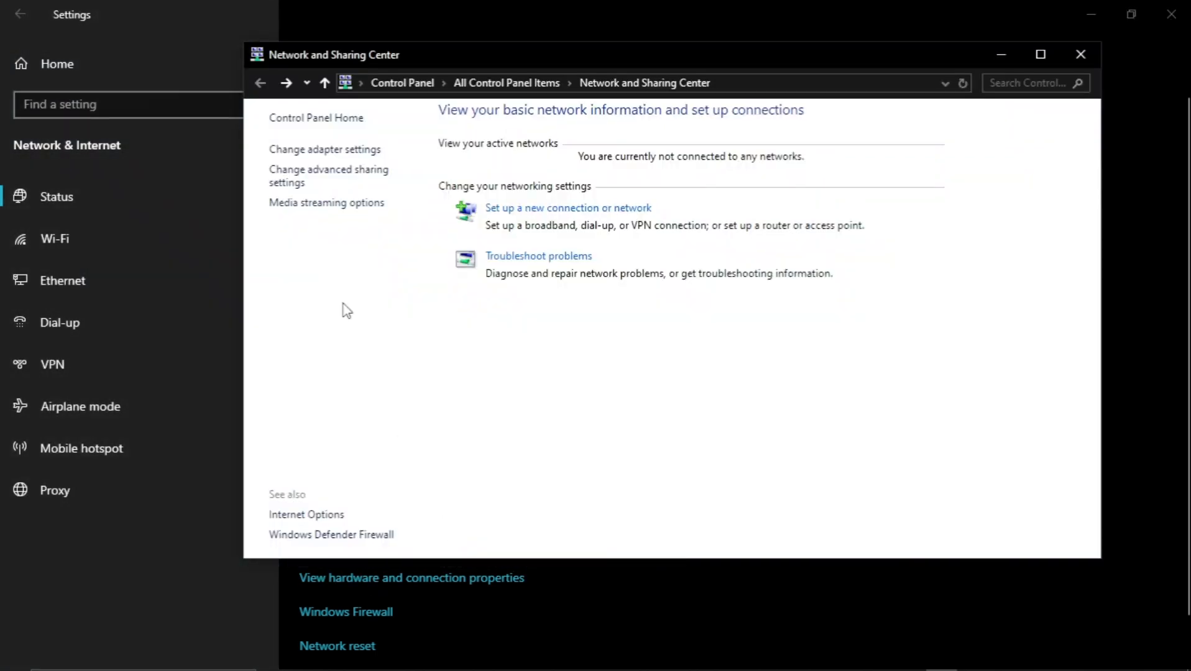
left_click(286, 181)
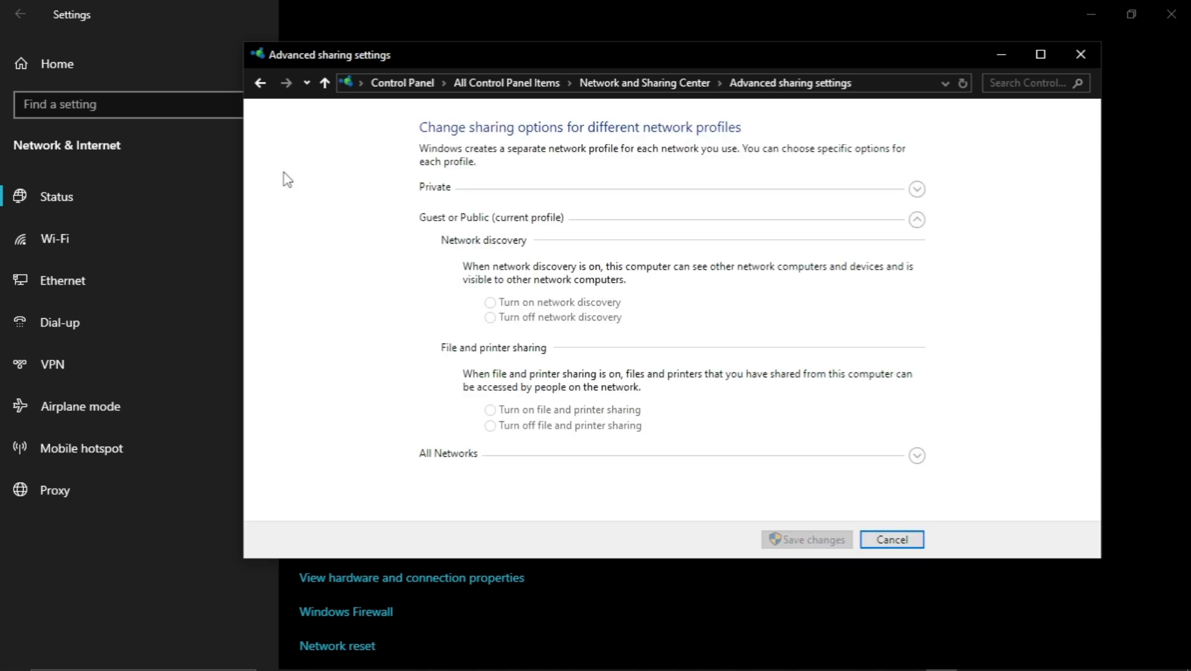
Examine the network discovery and file and printer sharing options of the Private and the Guest or Public profiles.
left_click(477, 189)
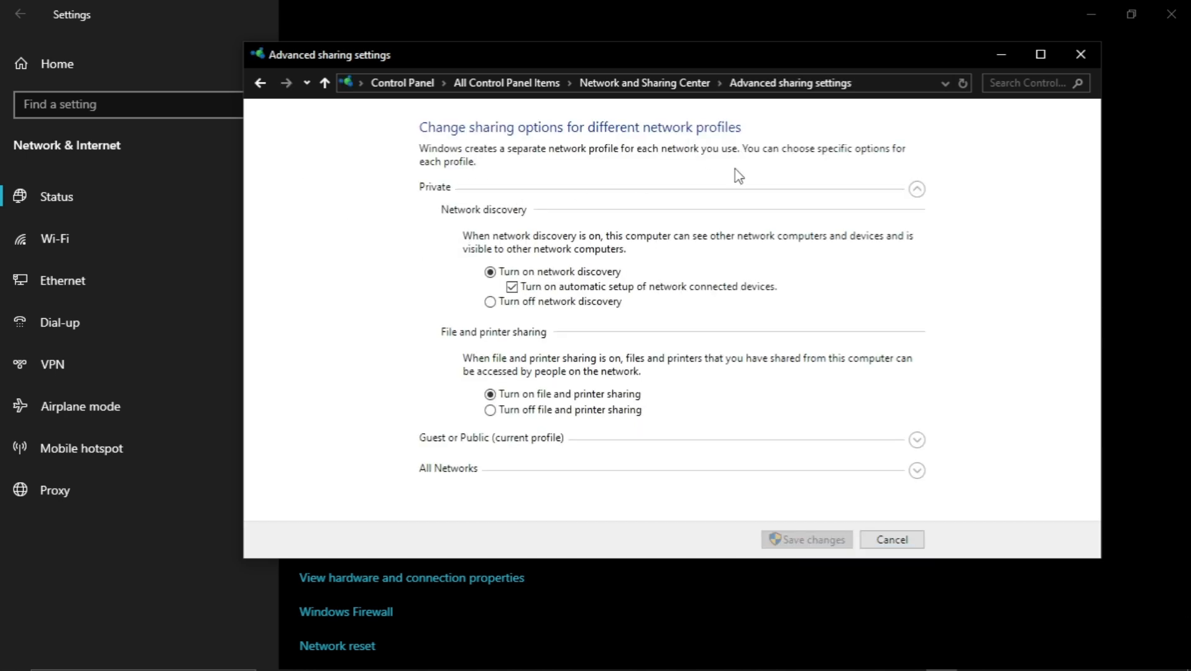
left_click(918, 190)
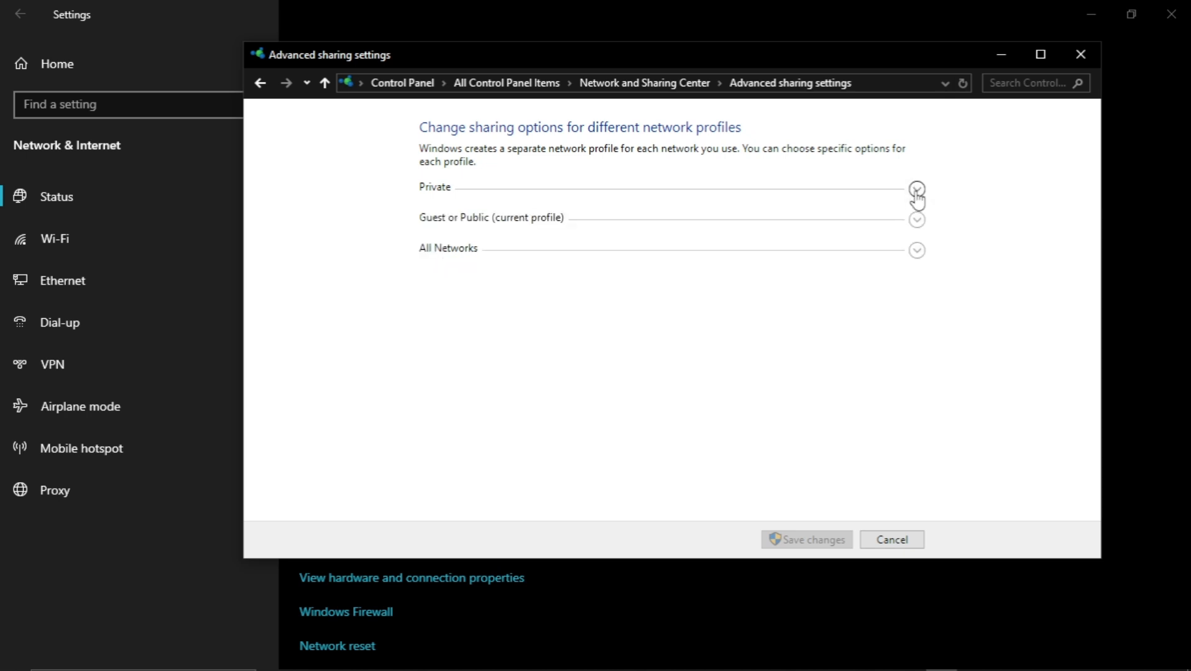
left_click(917, 192)
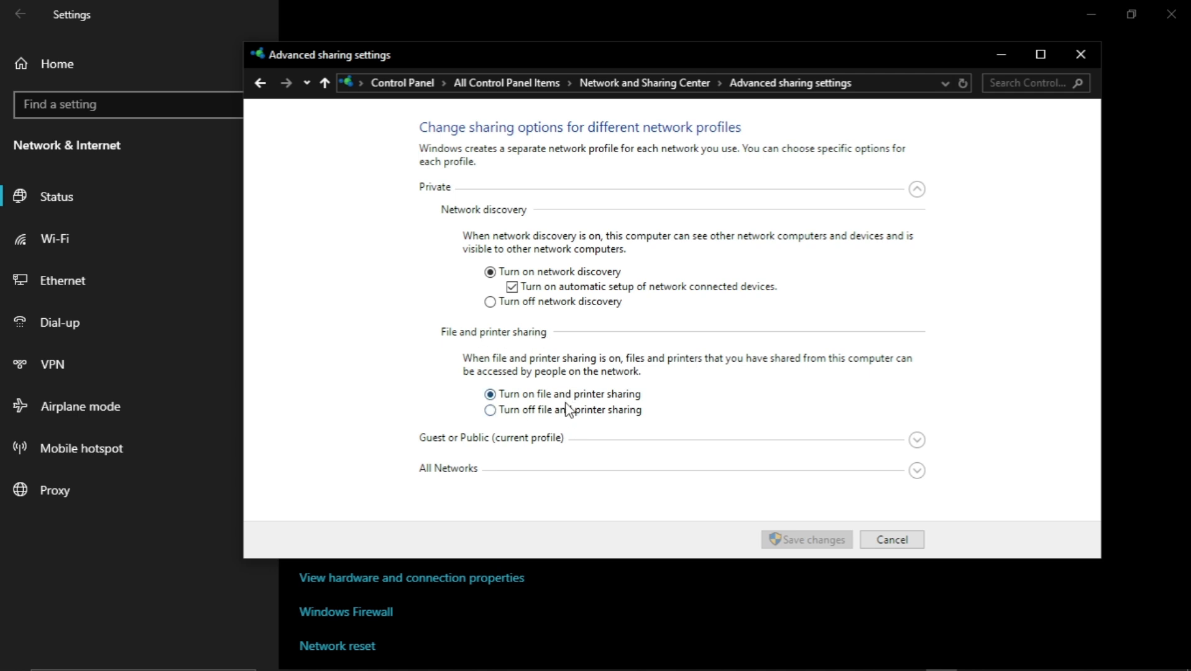
left_click(917, 189)
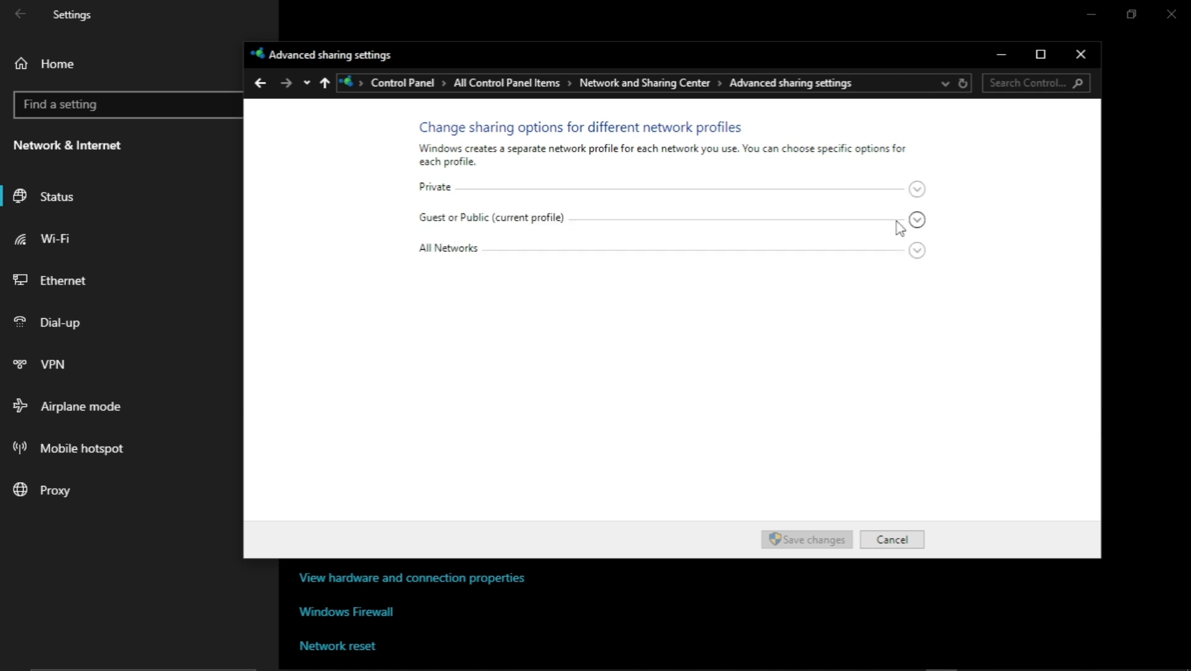
left_click(905, 222)
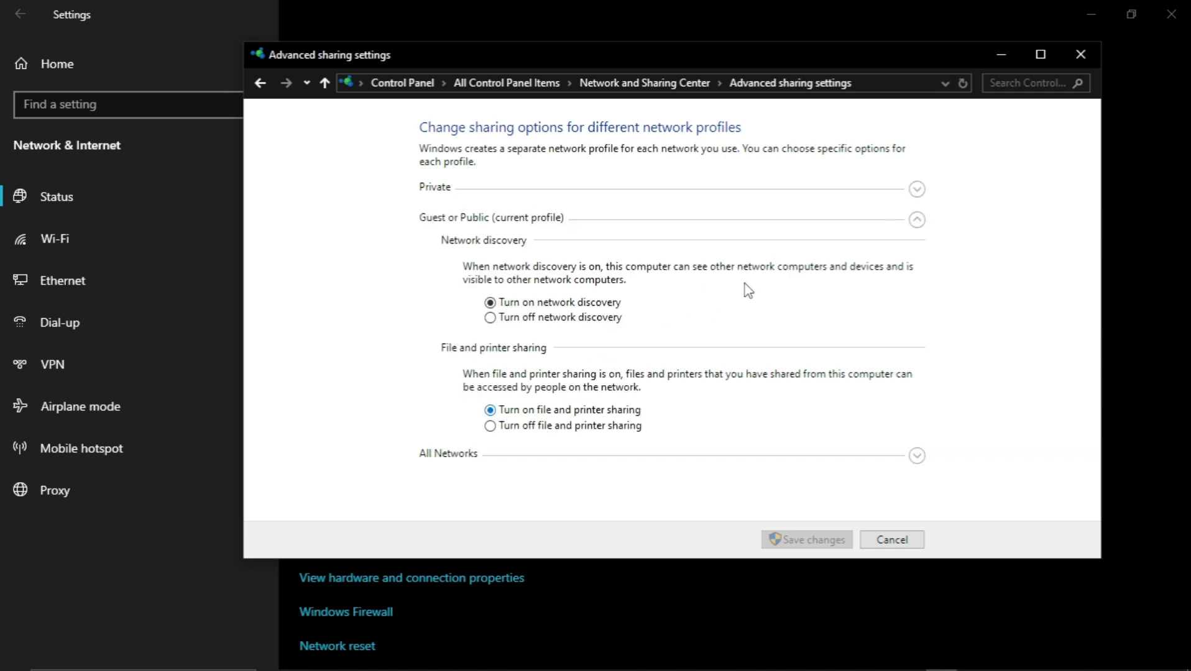
left_click(917, 221)
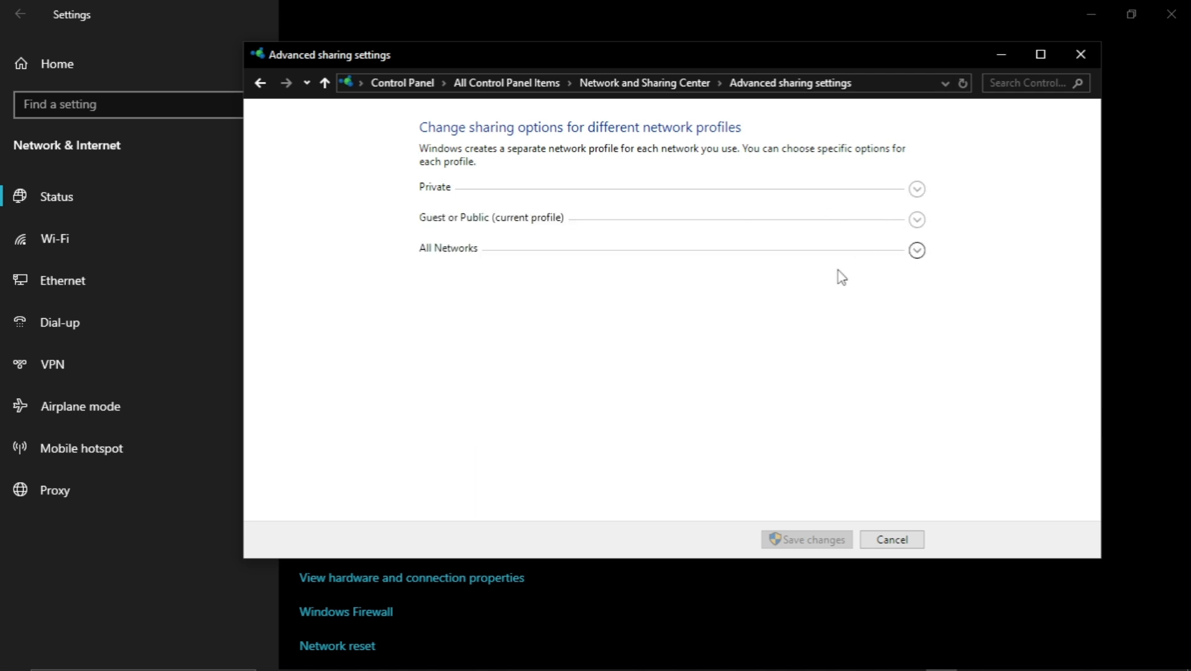
Examine the All Networks options for public folder, media, encryption and password protected sharing, and return to Packet Tracer.
left_click(917, 250)
scroll(578, 385, "down", 1)
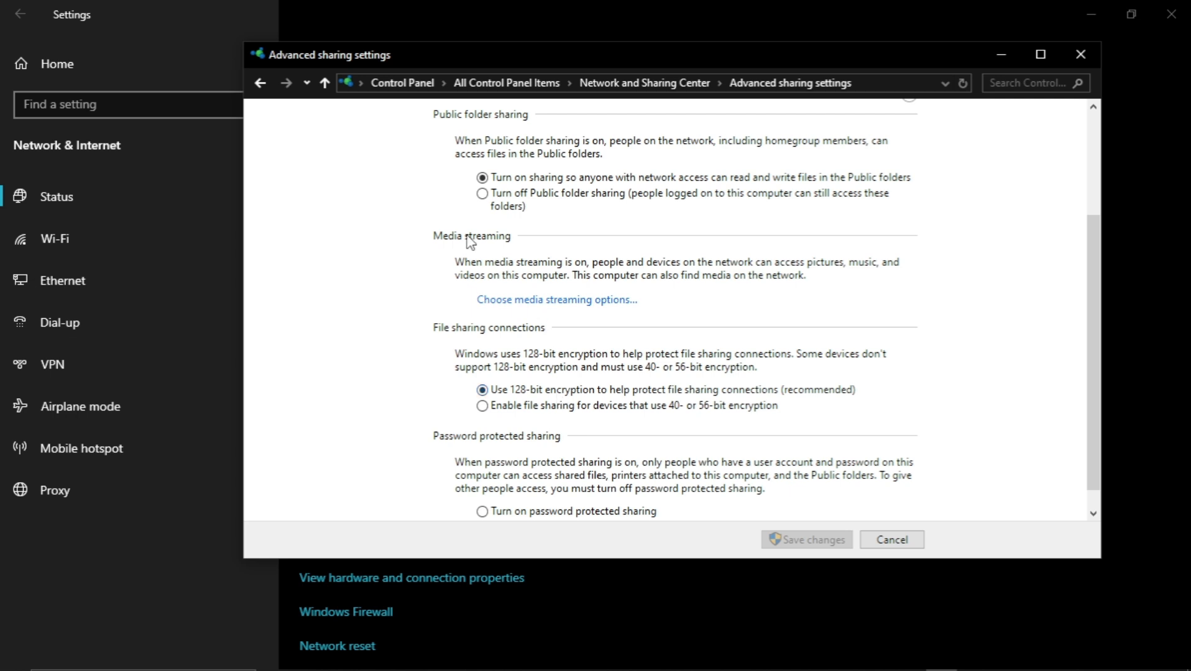
scroll(538, 381, "down", 1)
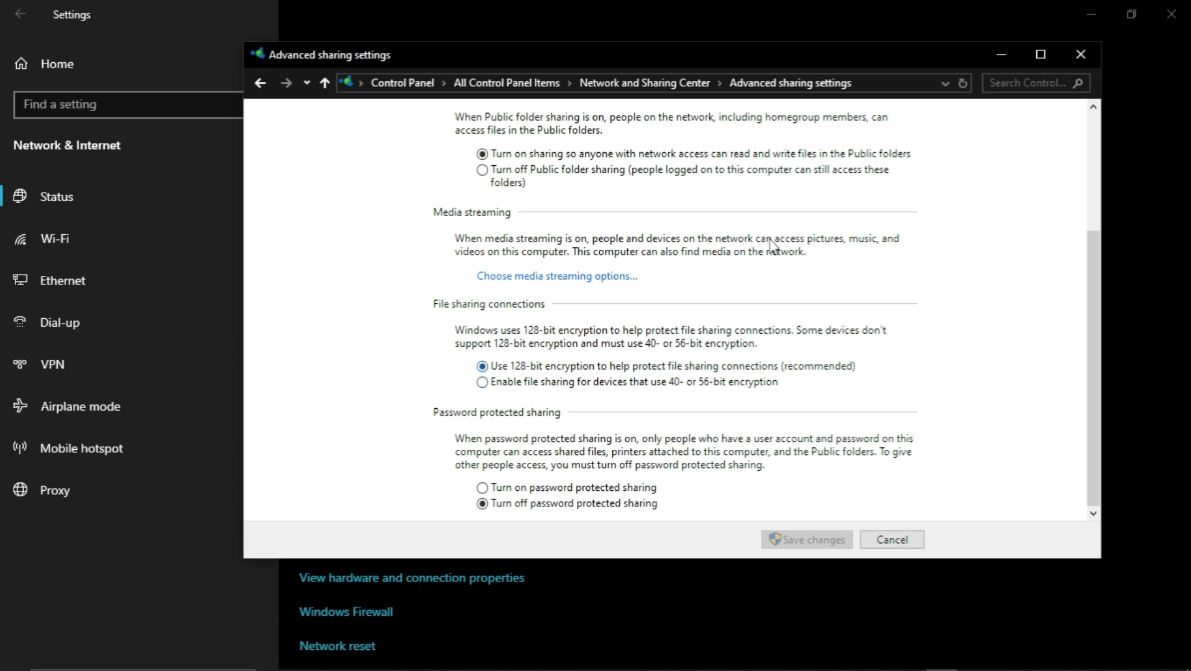
left_click(1001, 55)
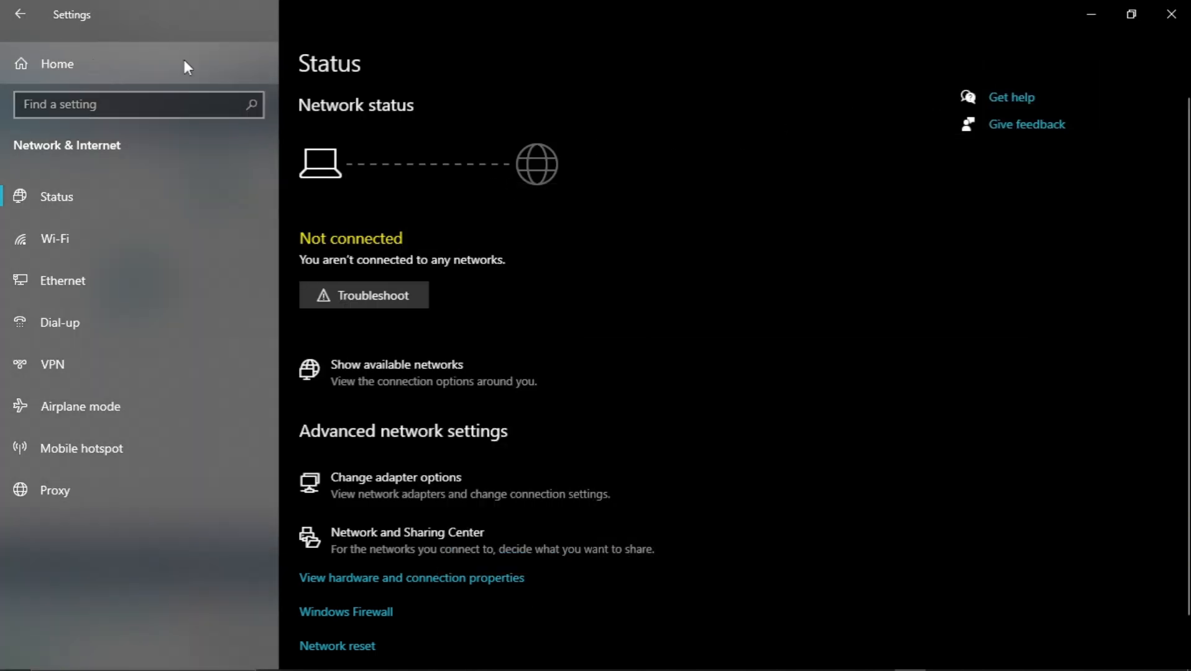
left_click(1169, 15)
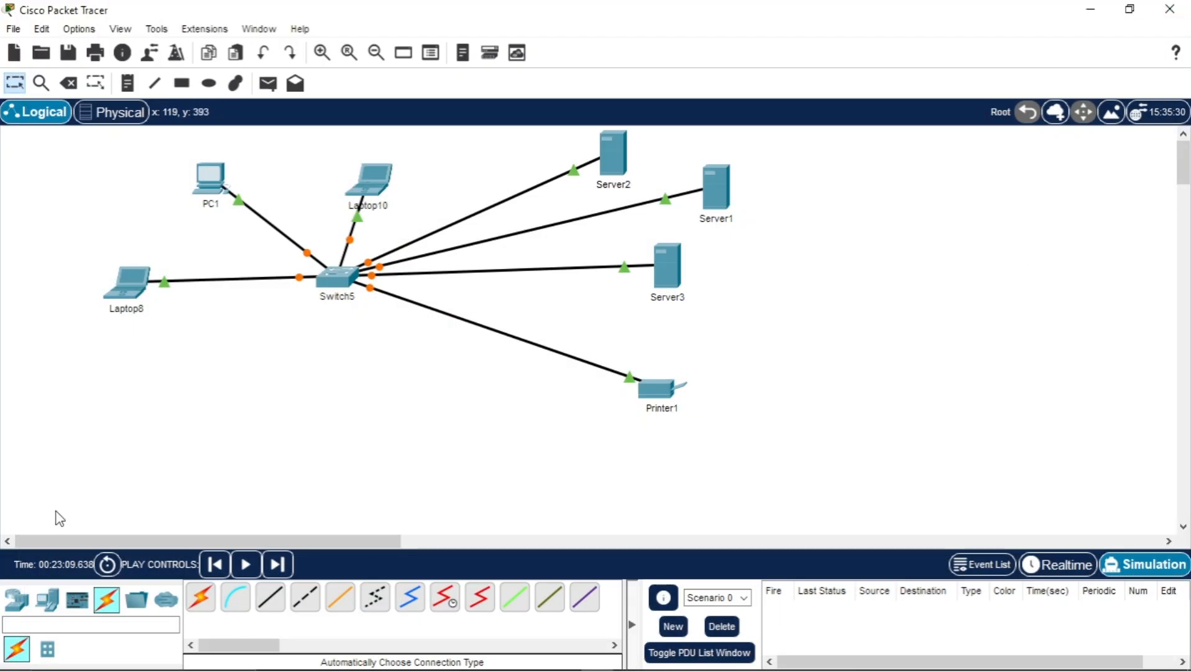
left_click(9, 665)
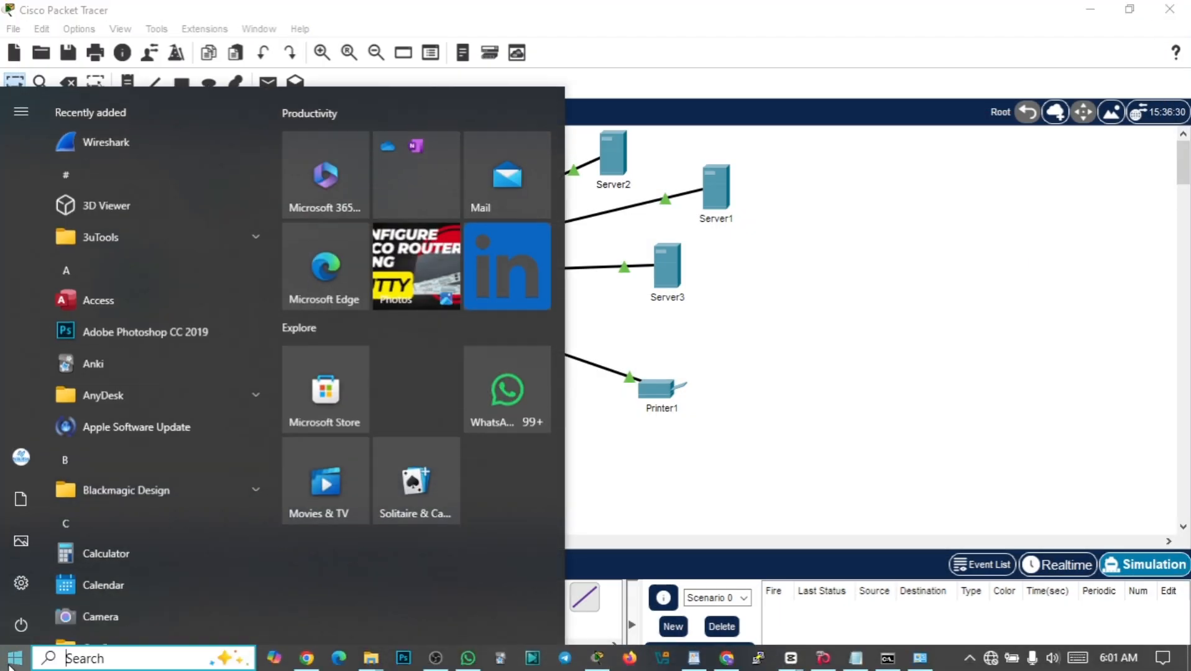
left_click(23, 582)
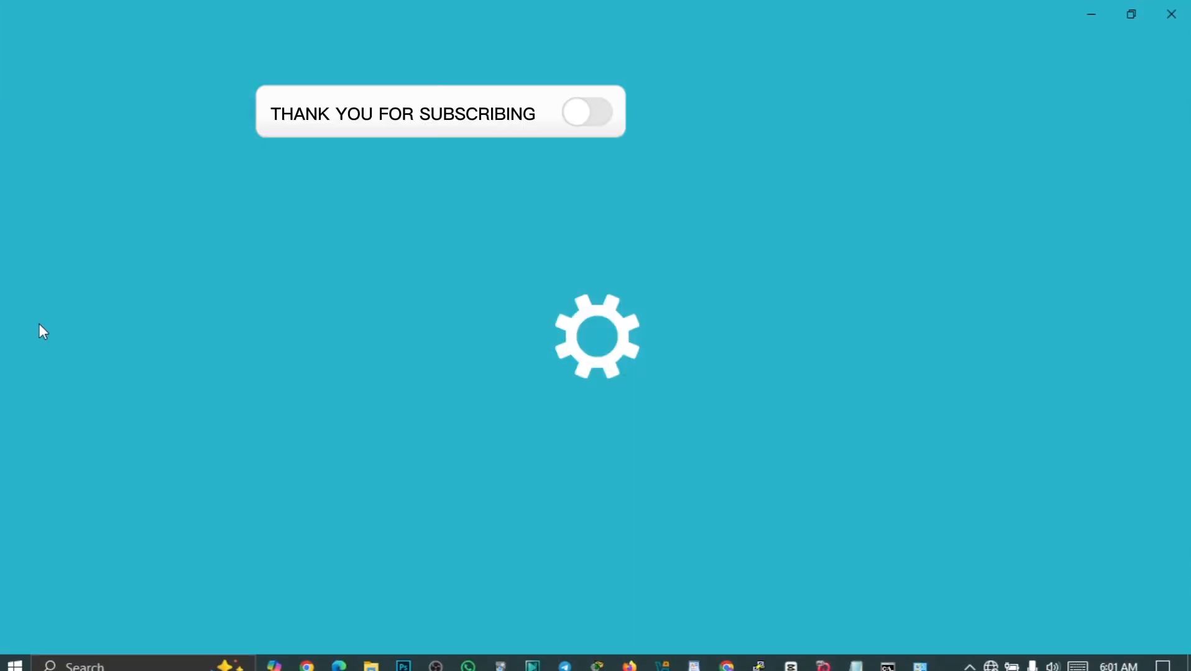
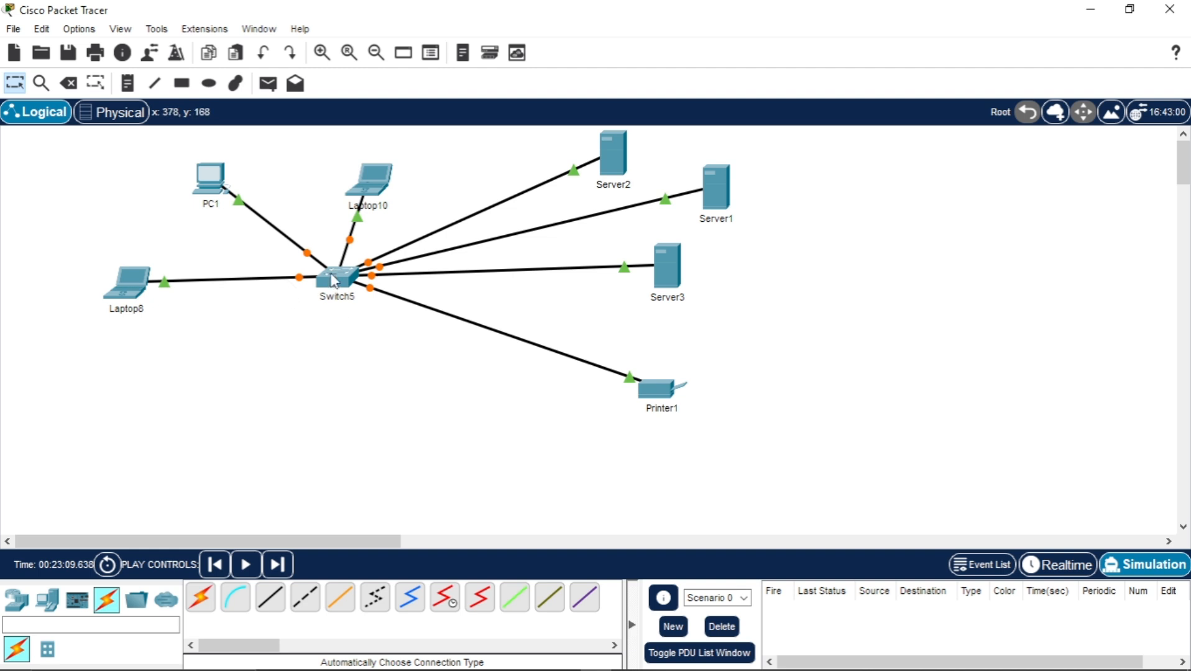
mouse_move(335, 286)
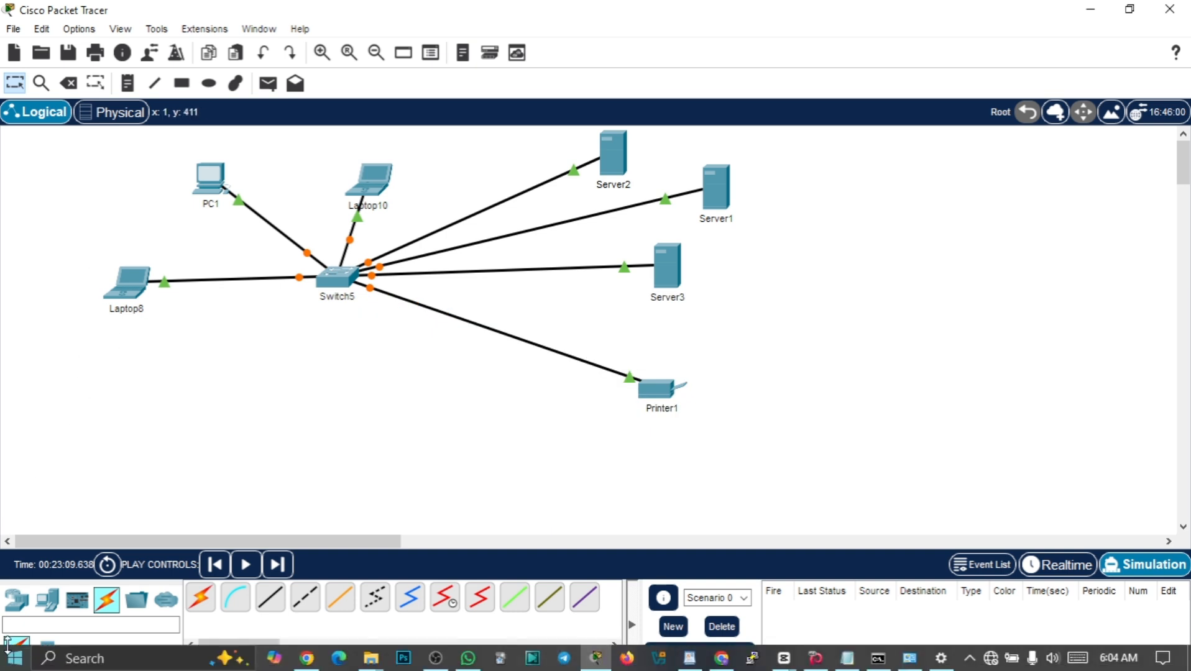
Open the Printers & scanners page in Windows device settings and search for a printer or scanner to add.
left_click(14, 663)
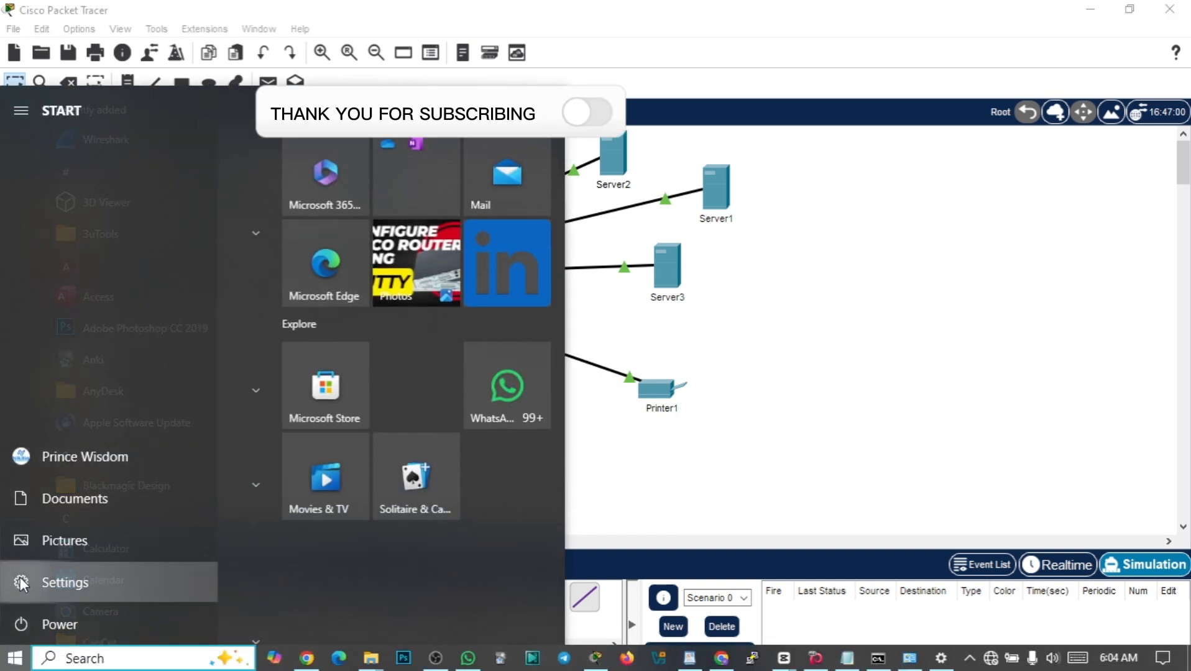
left_click(18, 577)
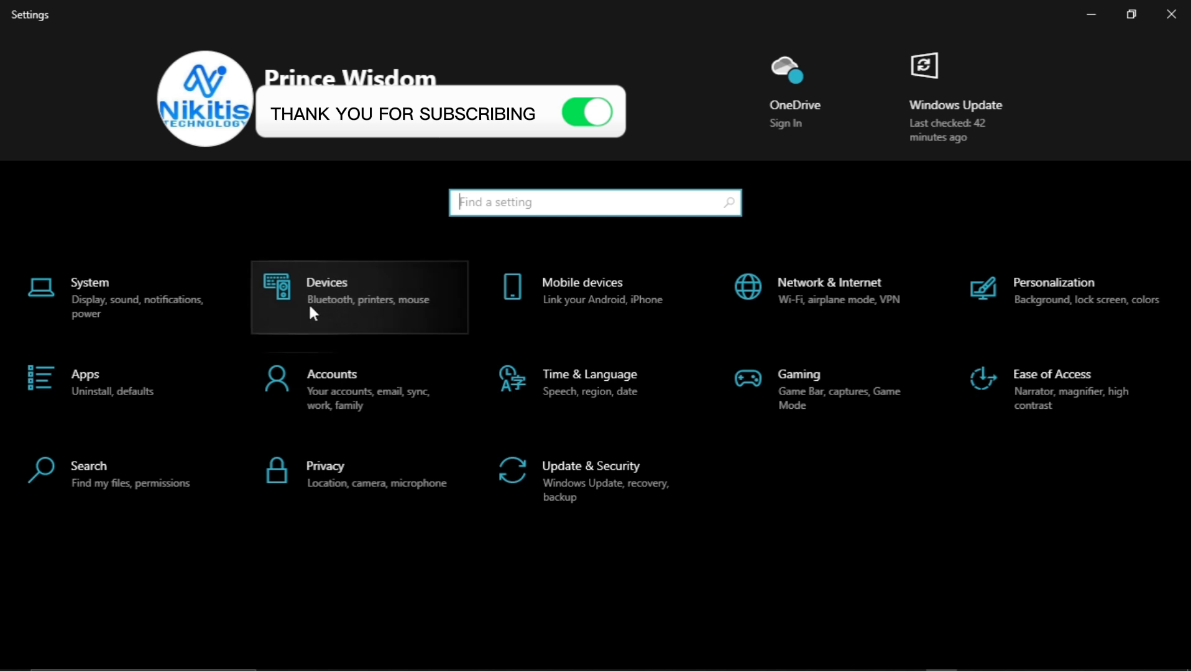
left_click(380, 298)
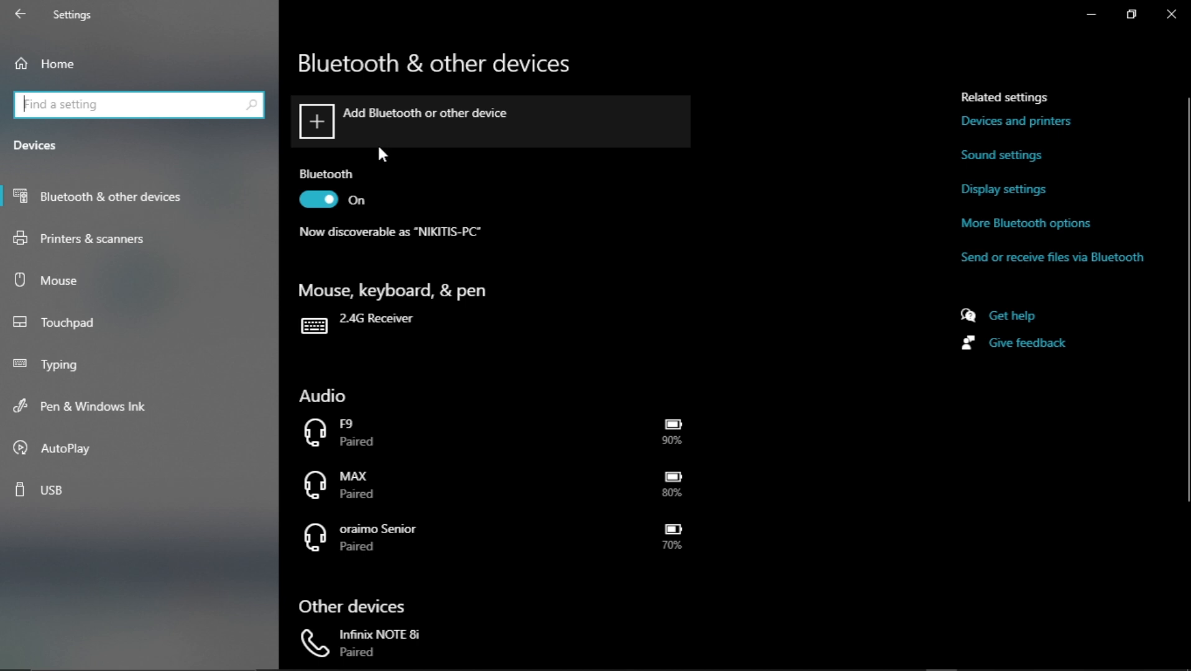
left_click(68, 241)
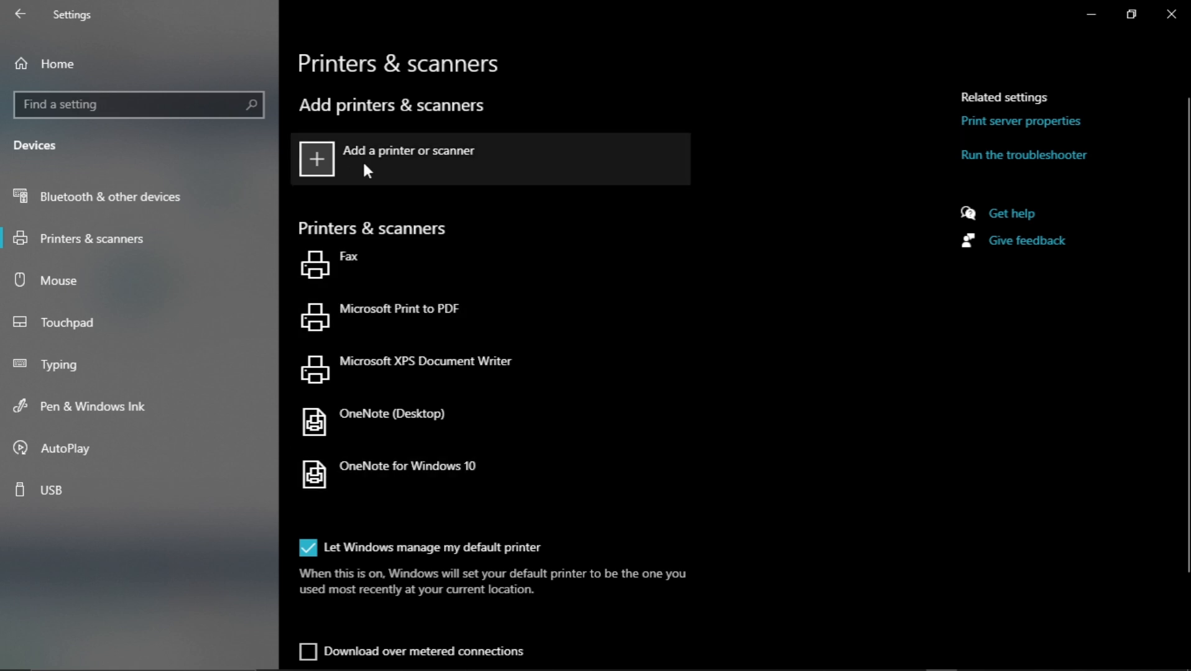
left_click(382, 164)
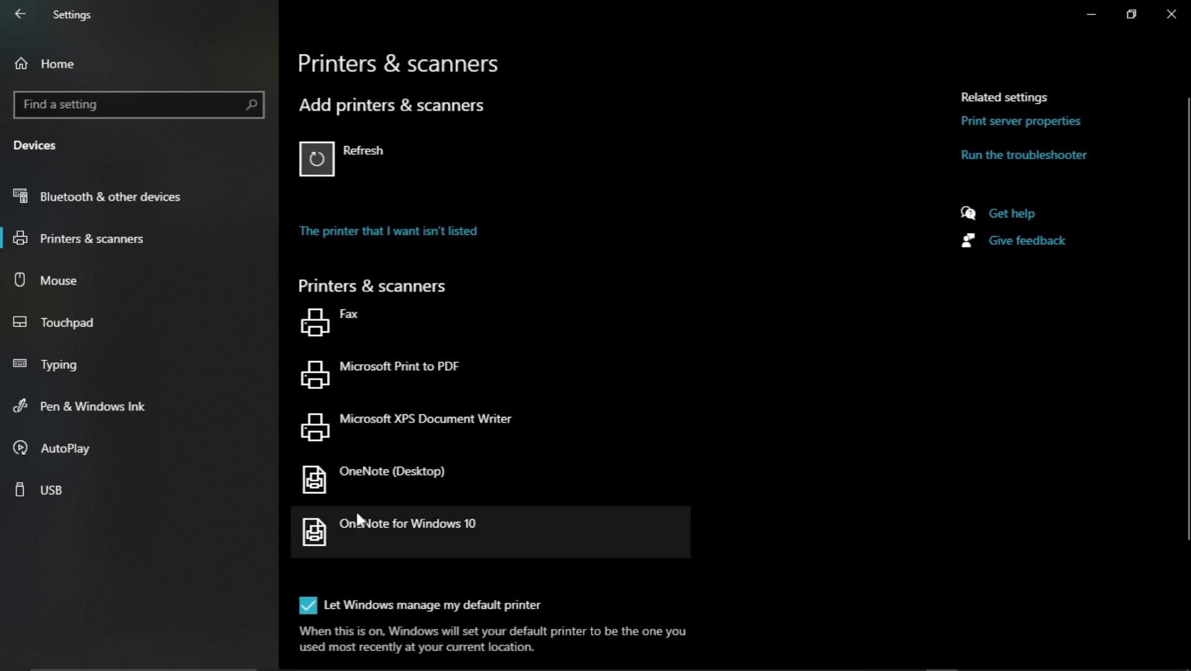
Open the PhotoshopPrefsManager text file from the shared Adobe network folder in Notepad and bring up its Print dialog.
mouse_move(371, 662)
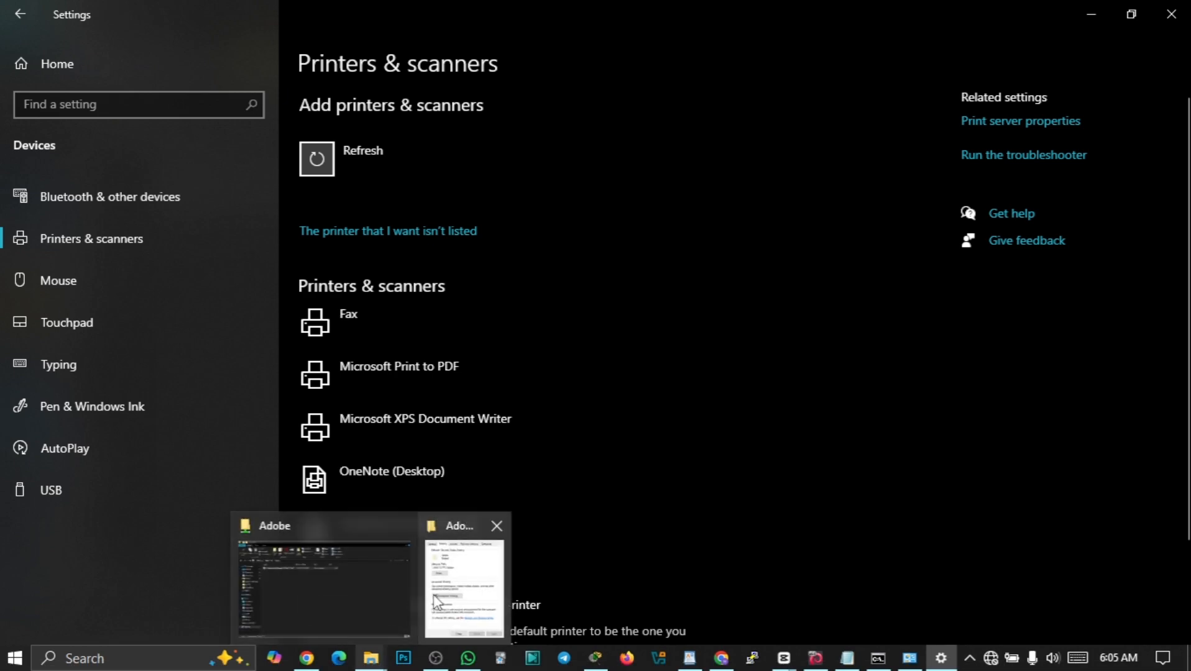
left_click(328, 593)
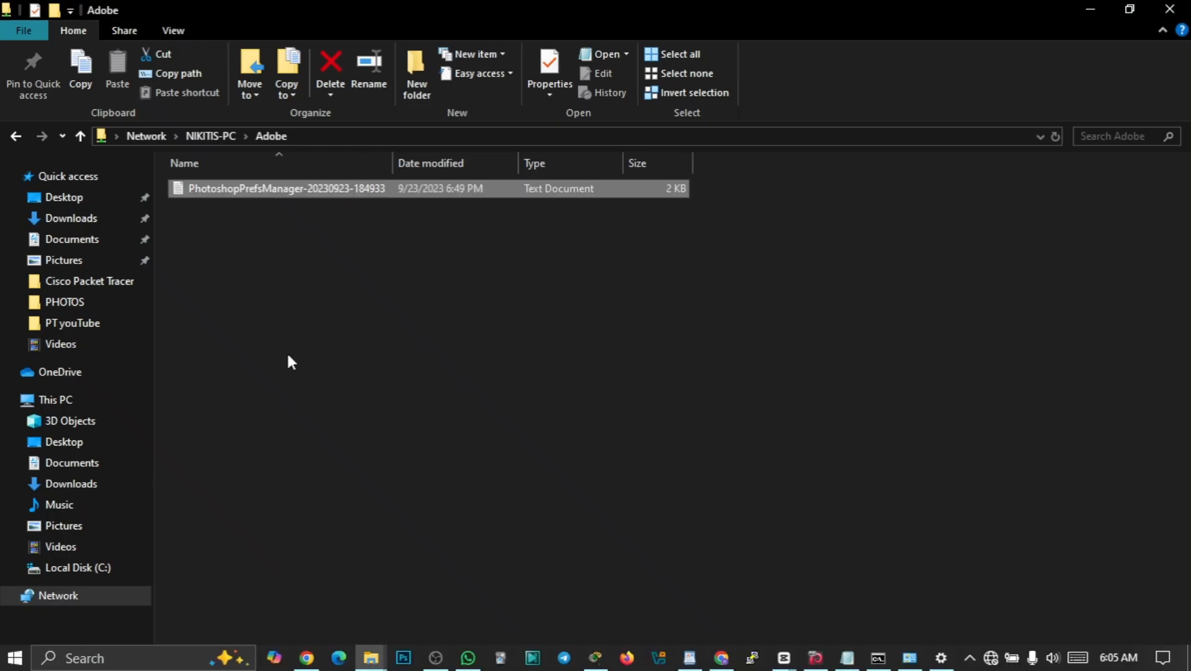
double_click(235, 192)
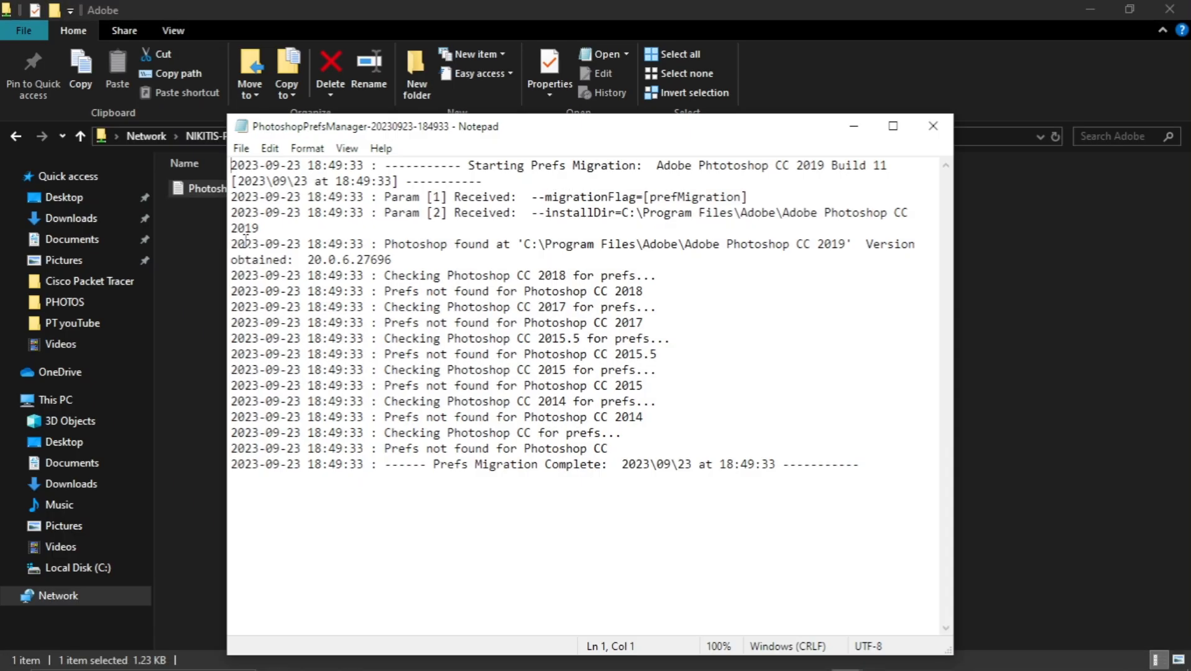
left_click(241, 147)
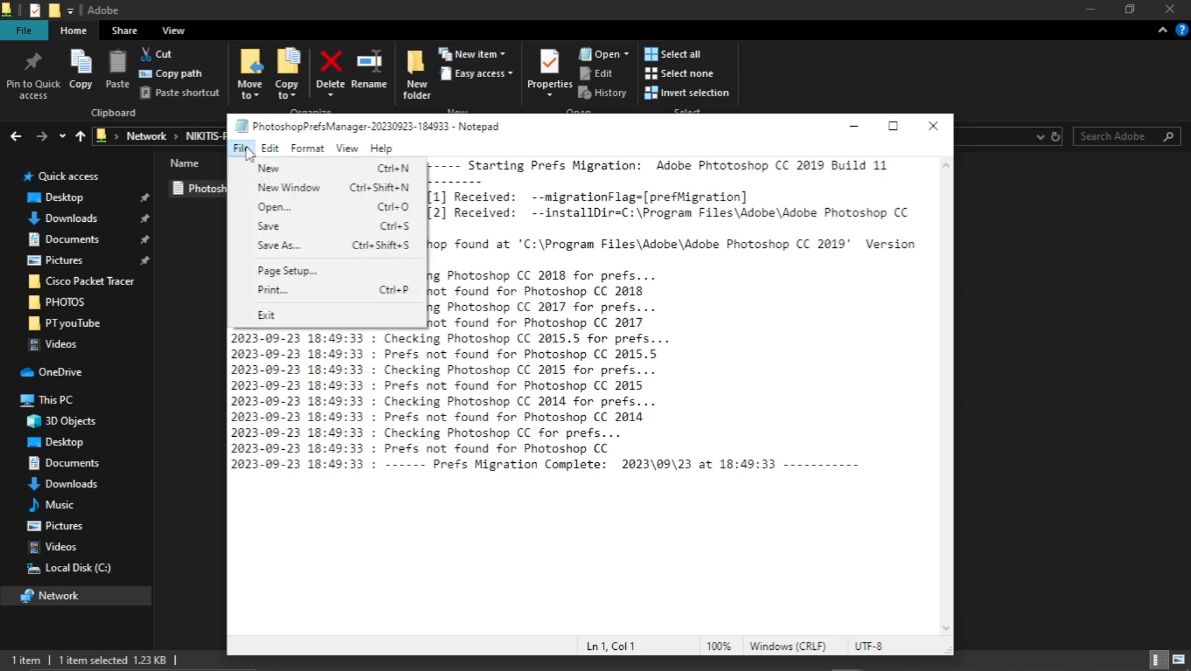
left_click(283, 289)
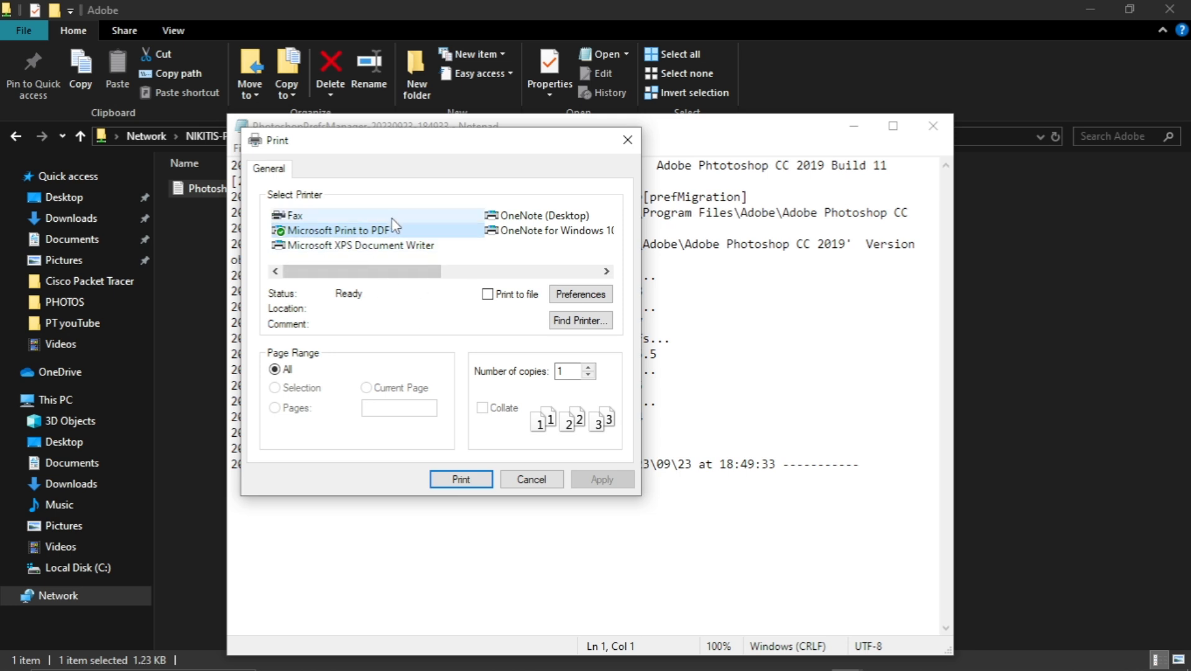
Choose OneNote for Windows 10 as the printer and raise the number of copies to 3.
scroll(300, 236, "down", 2)
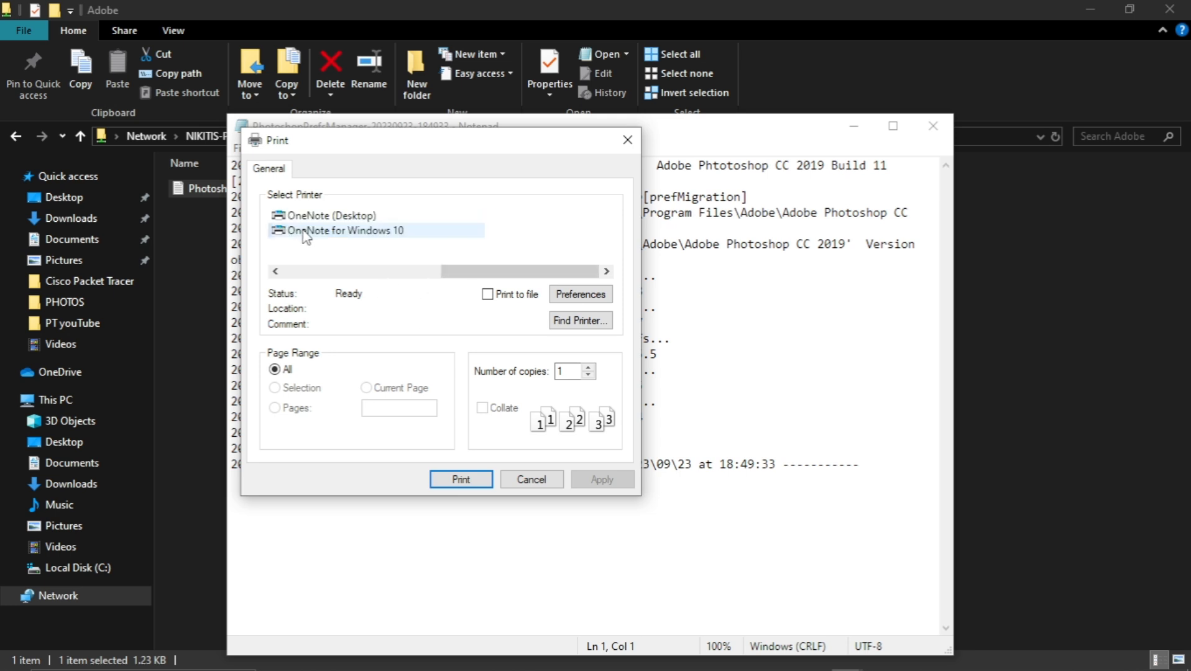
scroll(301, 236, "up", 2)
scroll(303, 238, "down", 2)
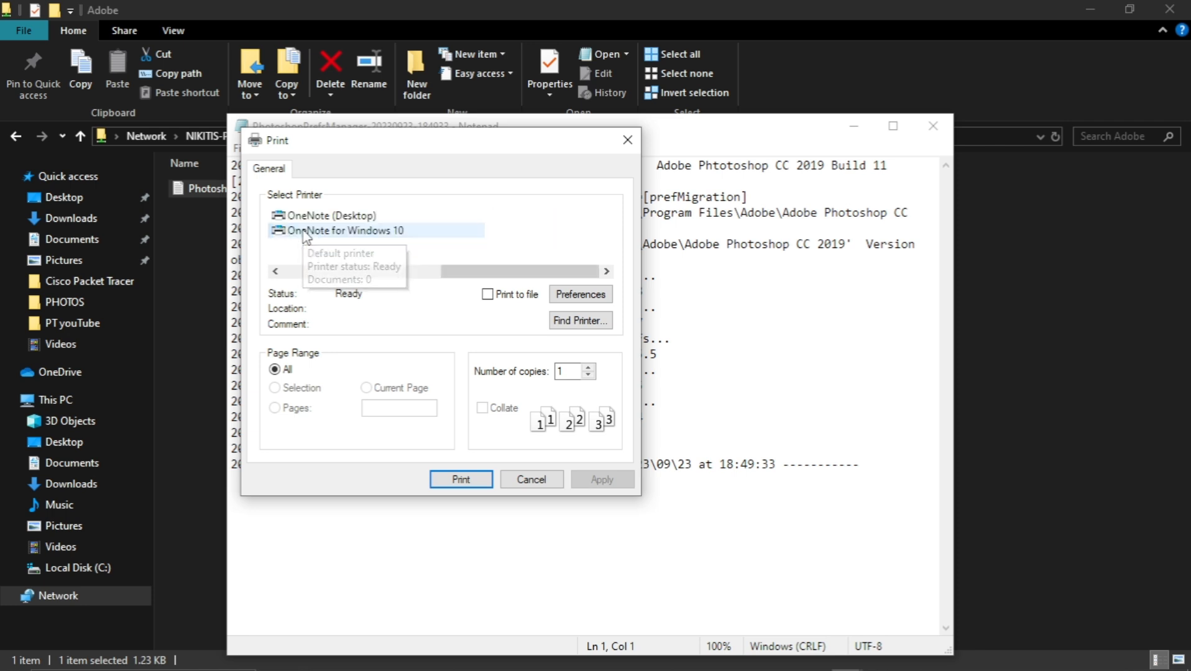
left_click(303, 232)
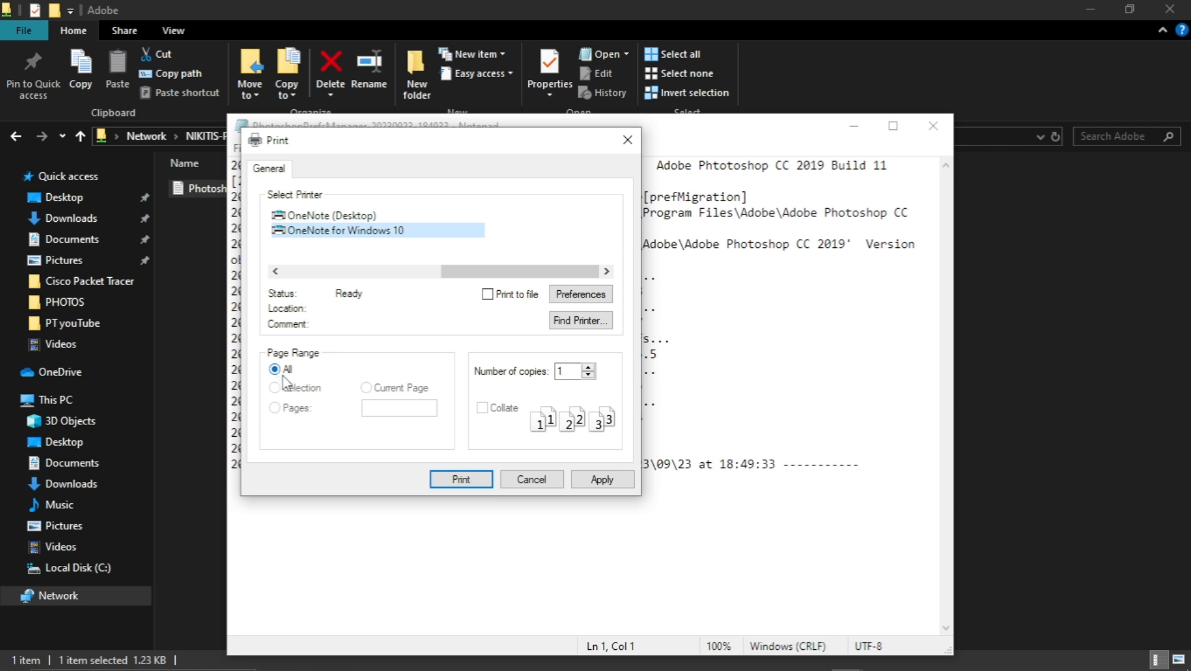
left_click(588, 375)
left_click(587, 368)
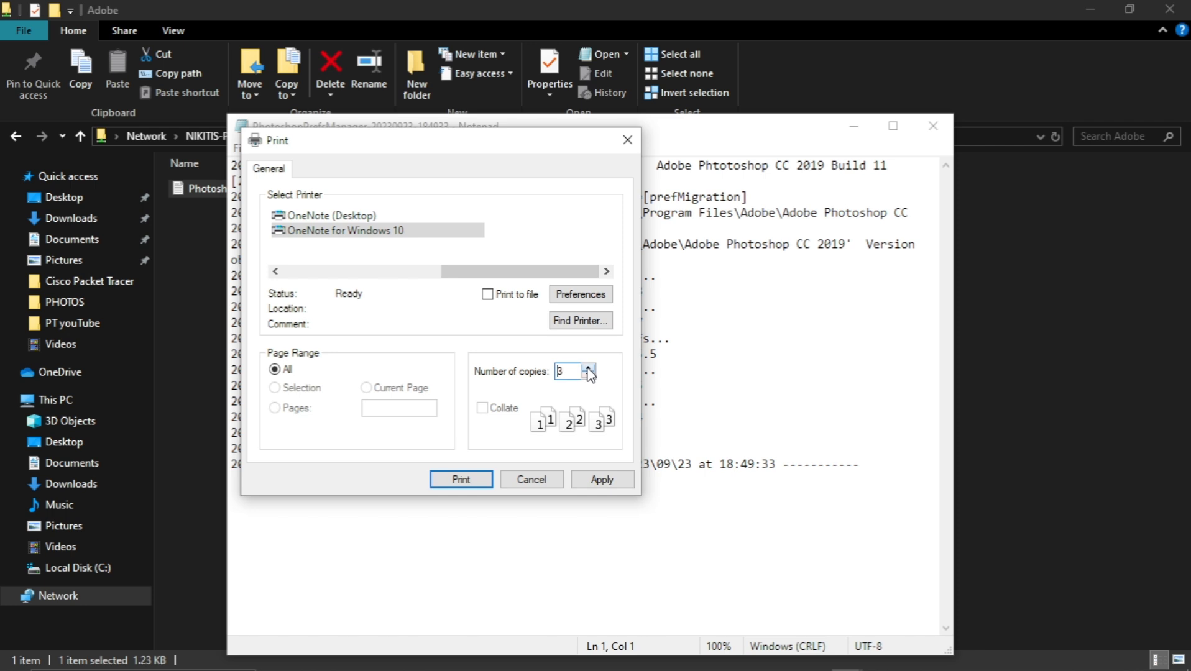
left_click(587, 368)
Return to Cisco Packet Tracer and inspect the device details of Server3.
left_click(595, 658)
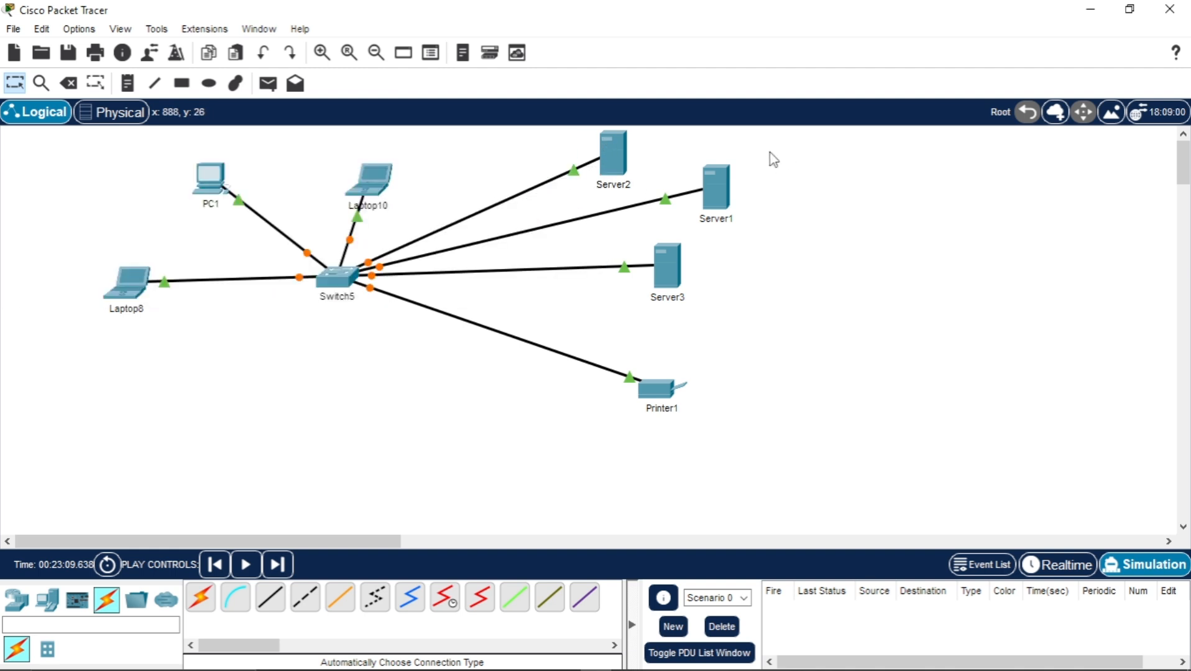
mouse_move(649, 267)
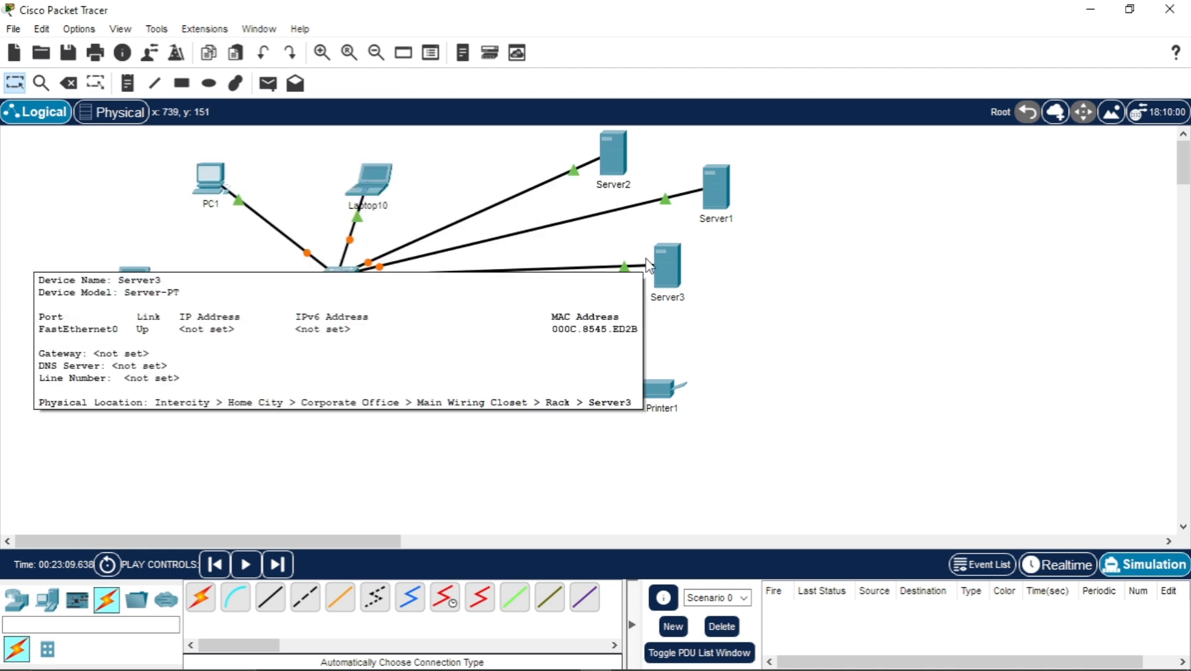